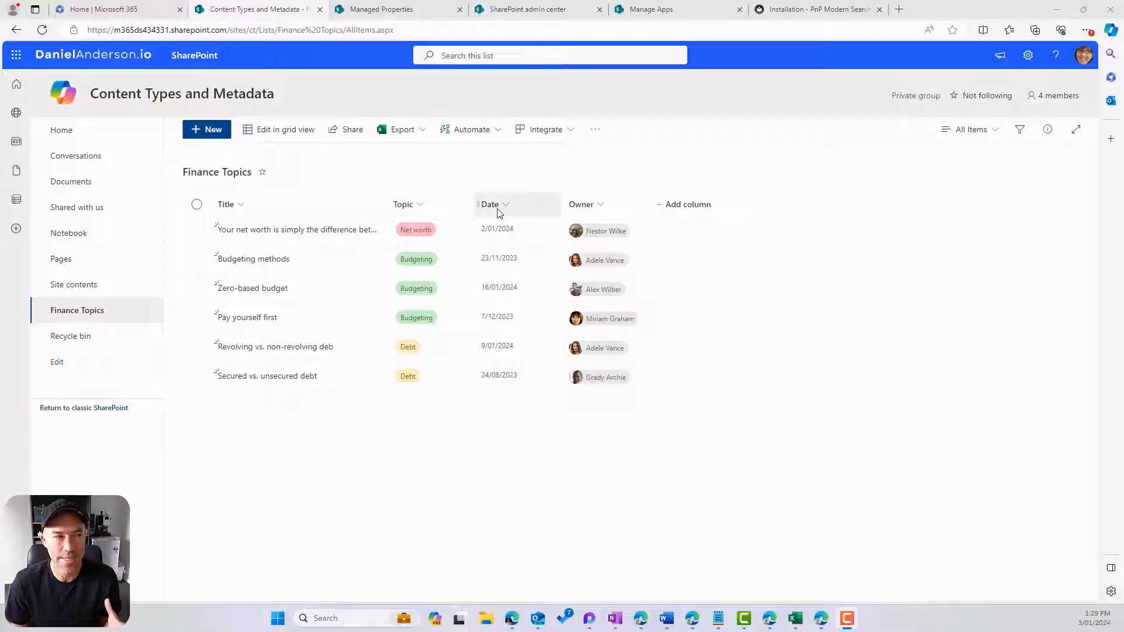
- Look at the column types available for the Finance Topics list and at the Topic column's settings
click(686, 215)
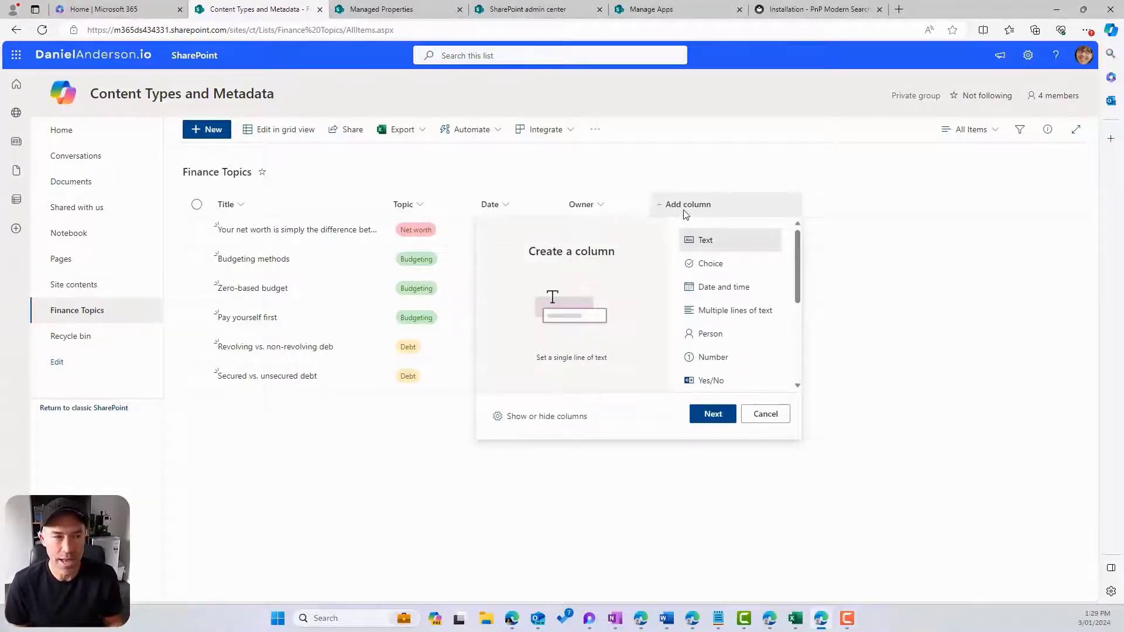
click(761, 413)
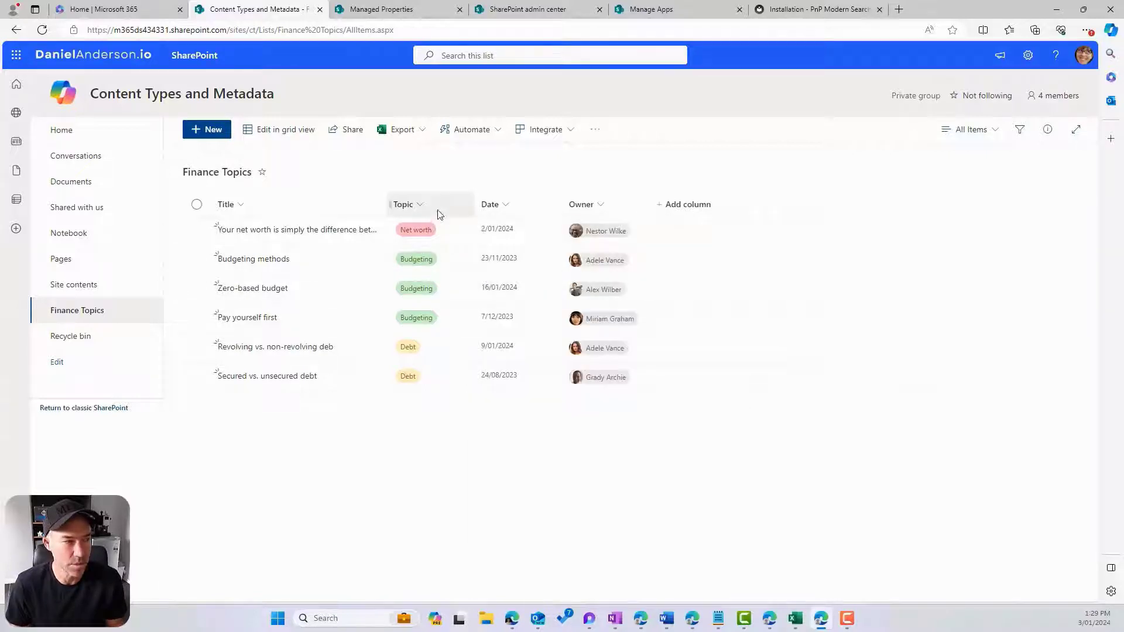
click(419, 205)
mouse_move(448, 315)
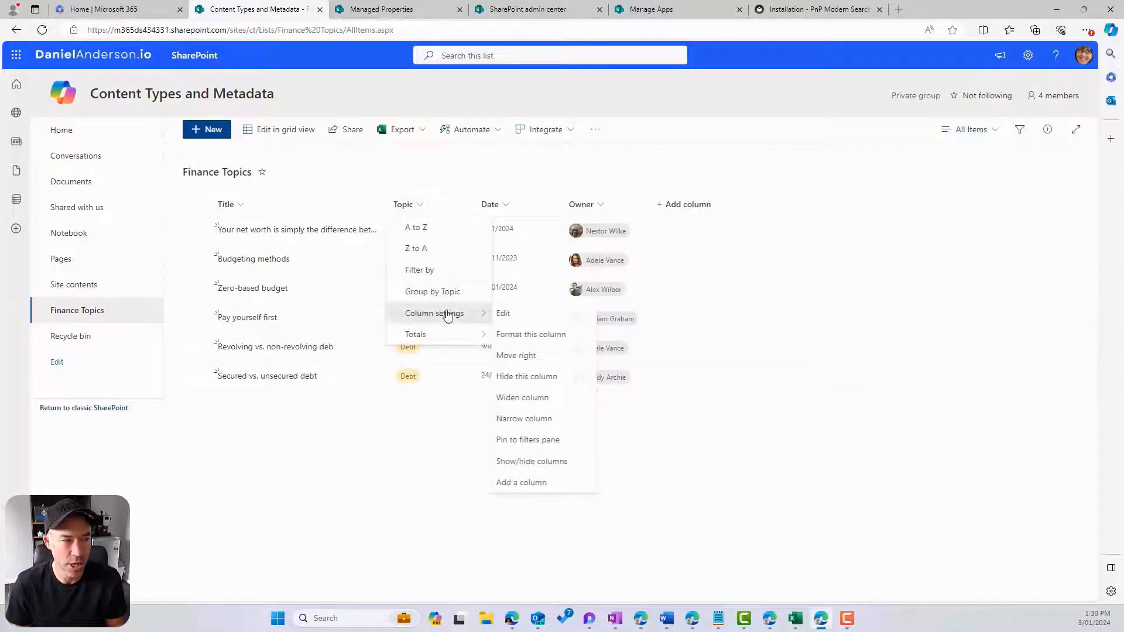
click(542, 321)
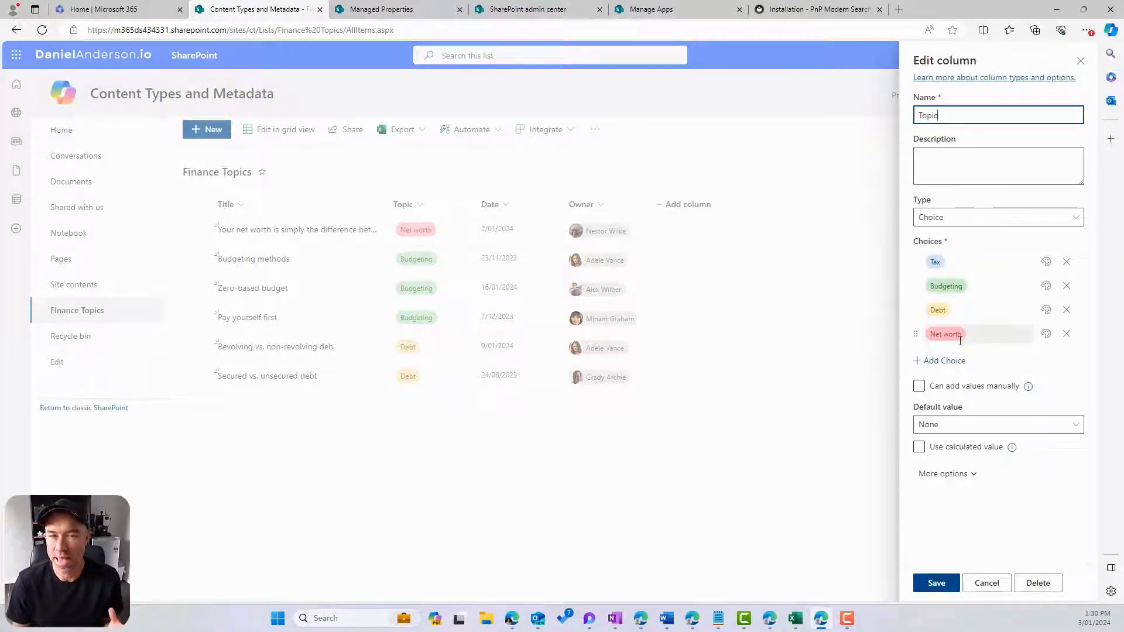
click(986, 583)
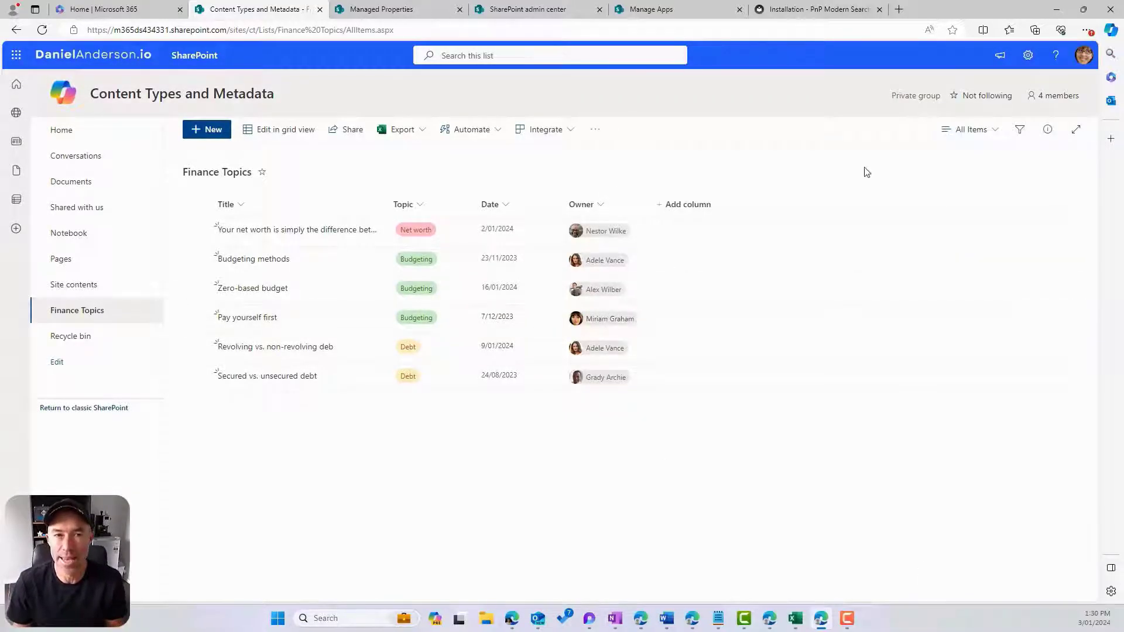
- Locate the reindex option in the advanced settings of the Finance Topics list
click(1029, 56)
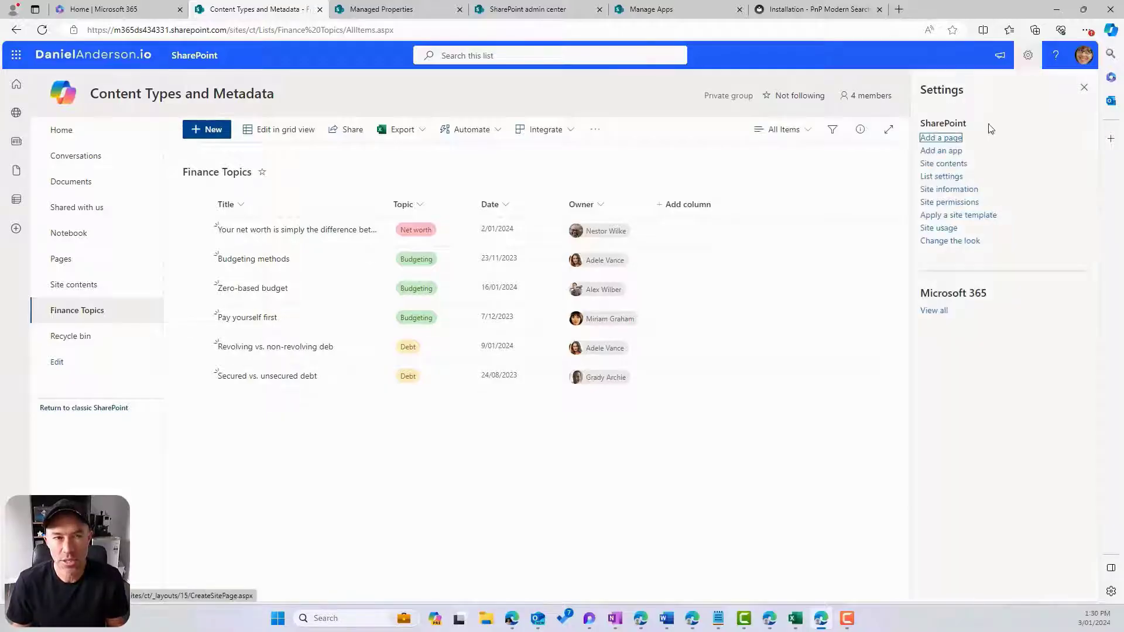
click(937, 177)
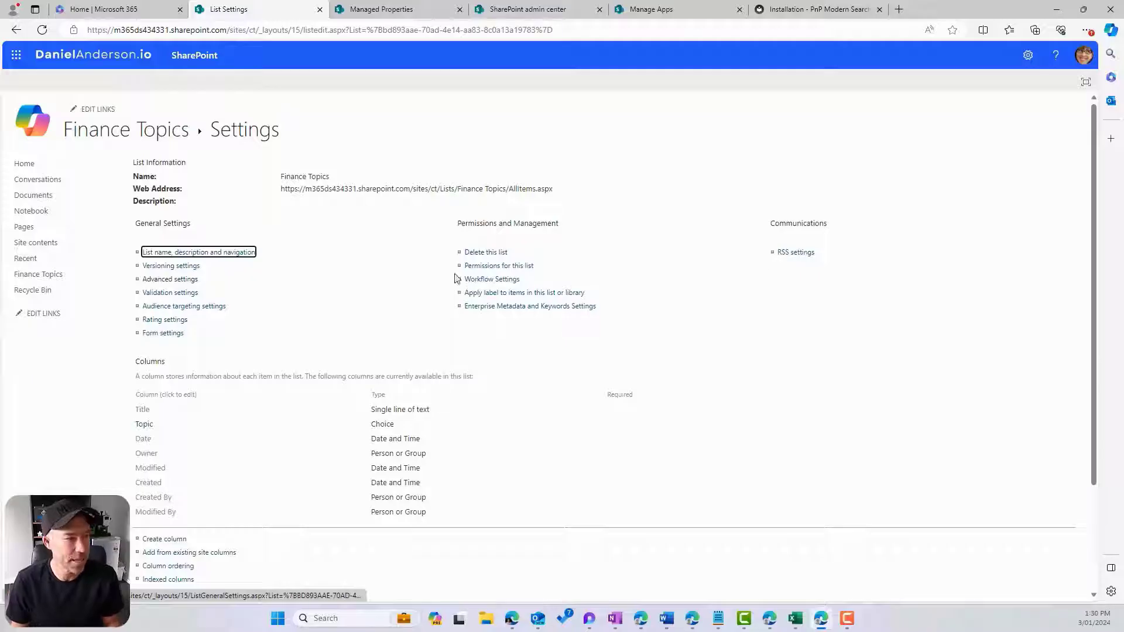
click(164, 281)
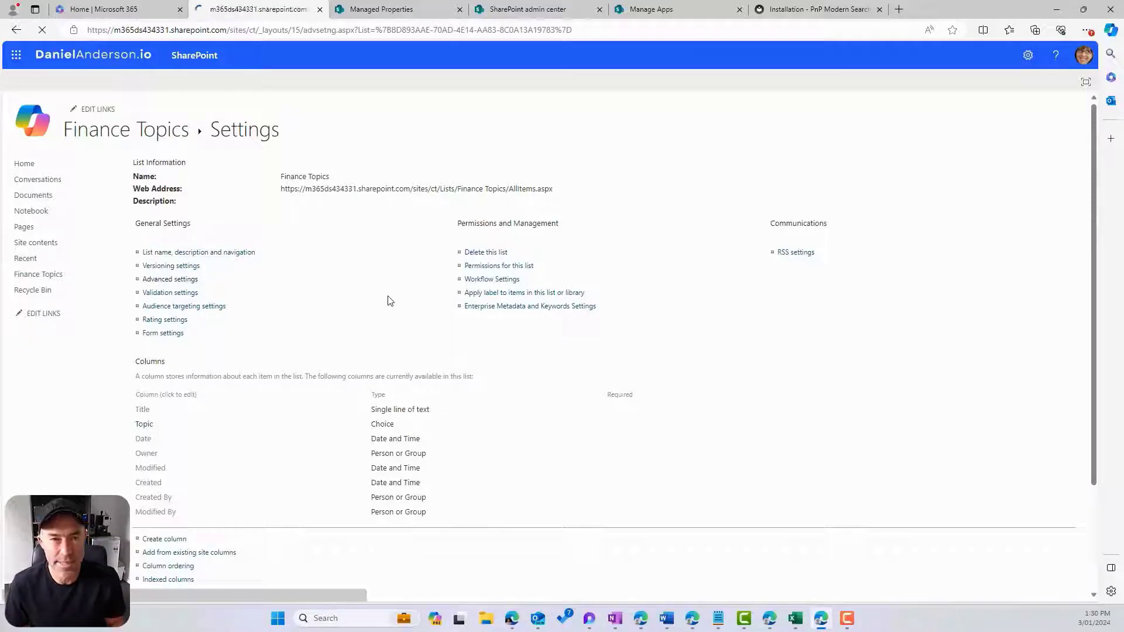
scroll(319, 415, down, 7)
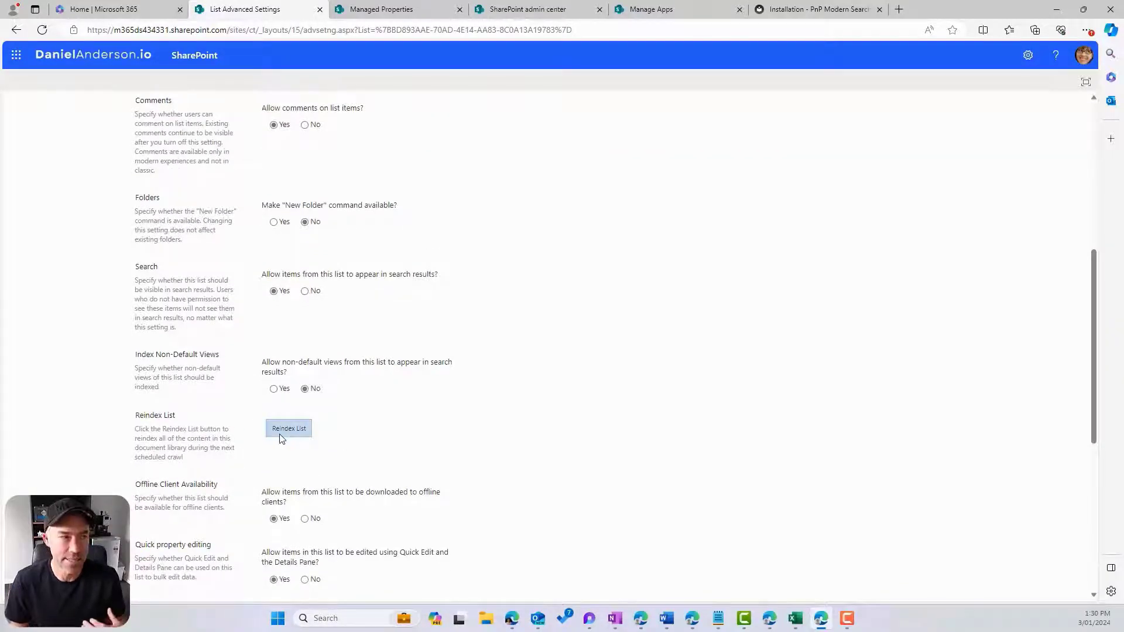
- Review the reindex option in the site's Search and Offline Availability settings, leaving the page without saving
click(1029, 63)
click(955, 178)
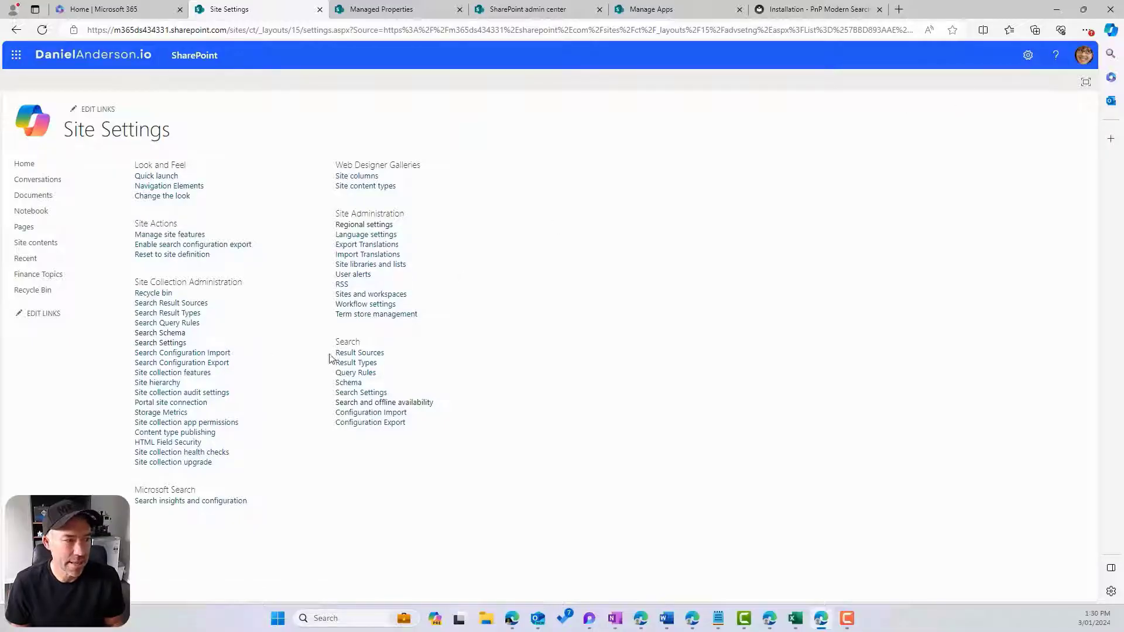
click(409, 403)
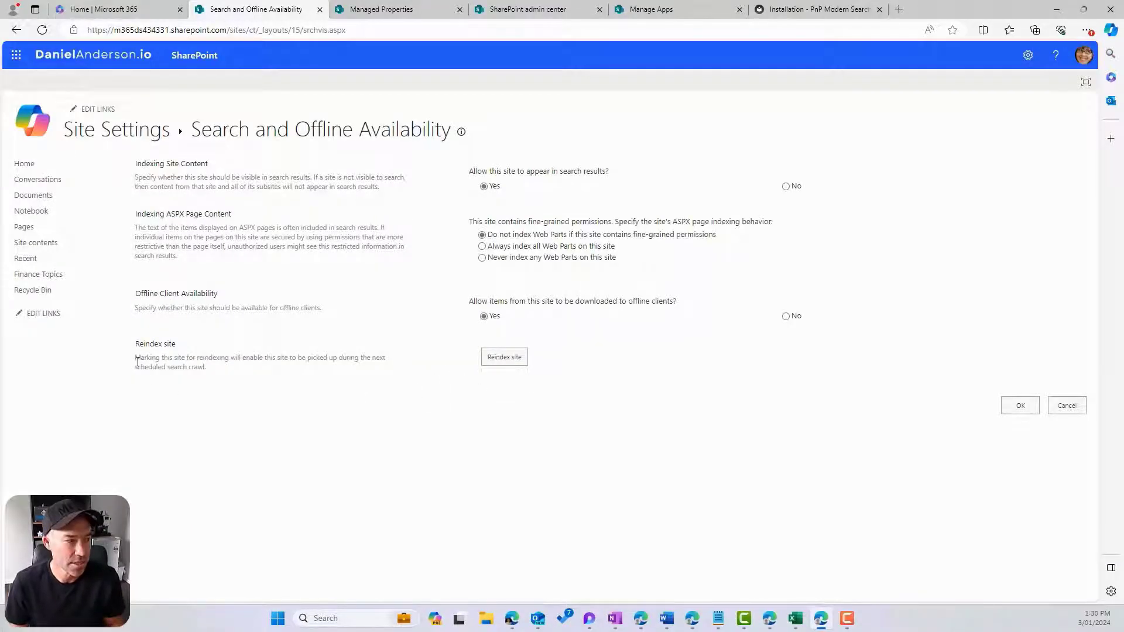
drag(135, 357, 240, 367)
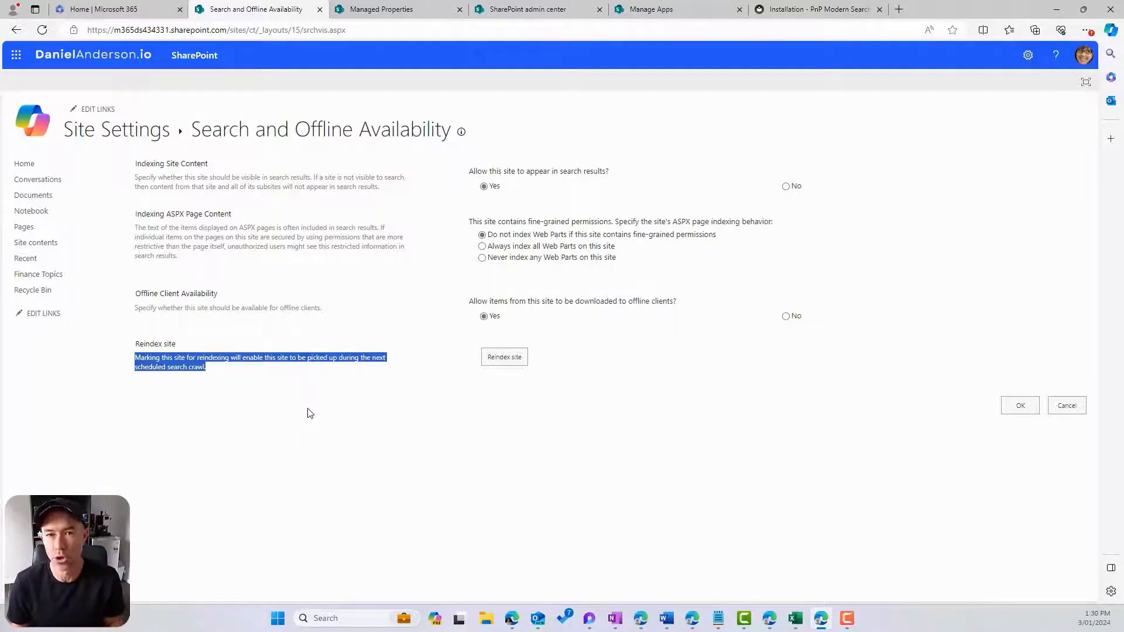
click(1070, 408)
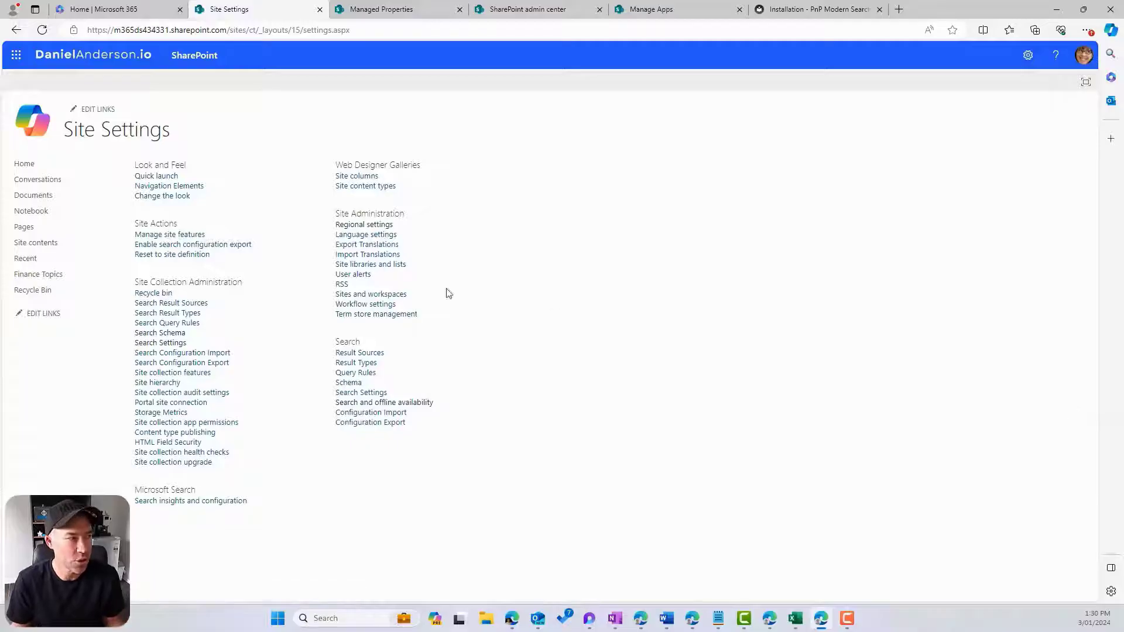
- Return to the Finance Topics list and open the site collection's Search Schema through the full site settings
click(47, 276)
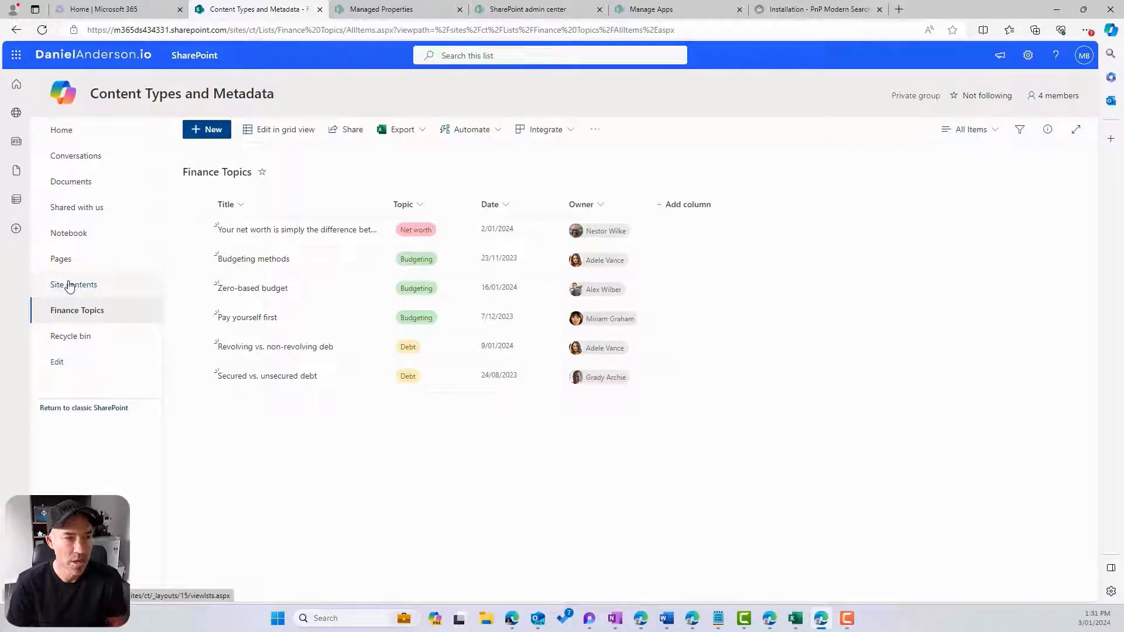
click(1029, 56)
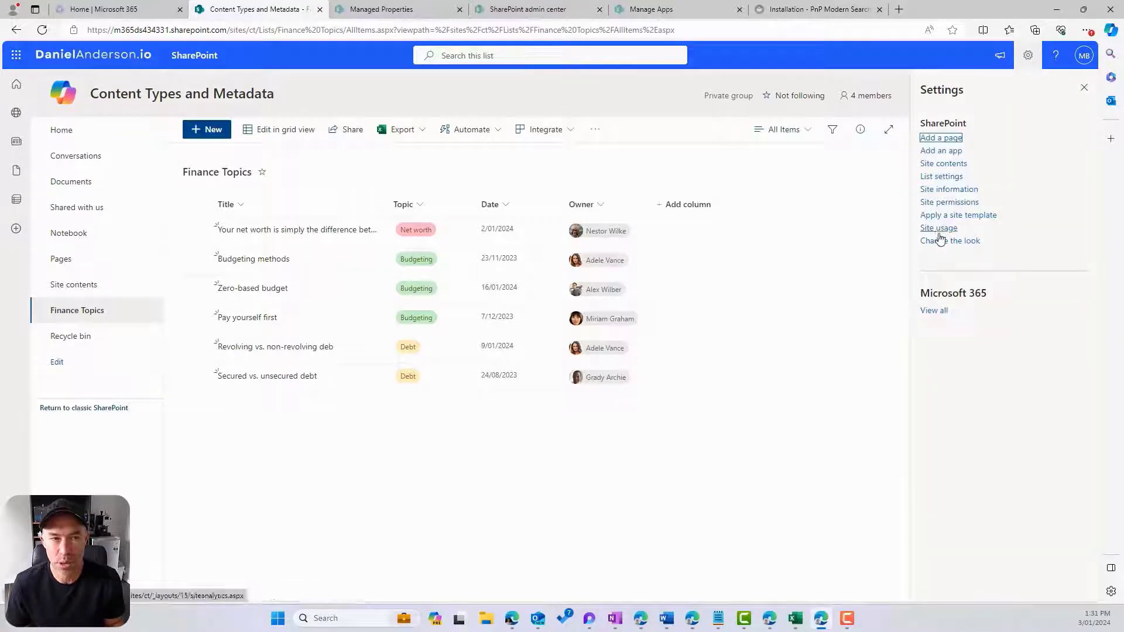
click(938, 191)
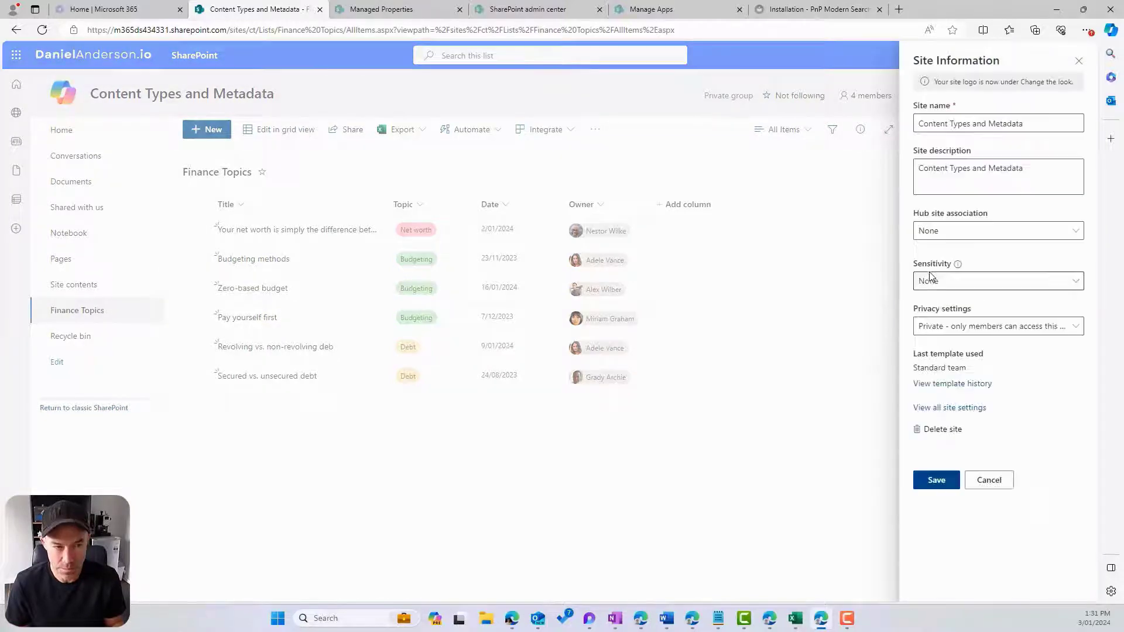
click(949, 408)
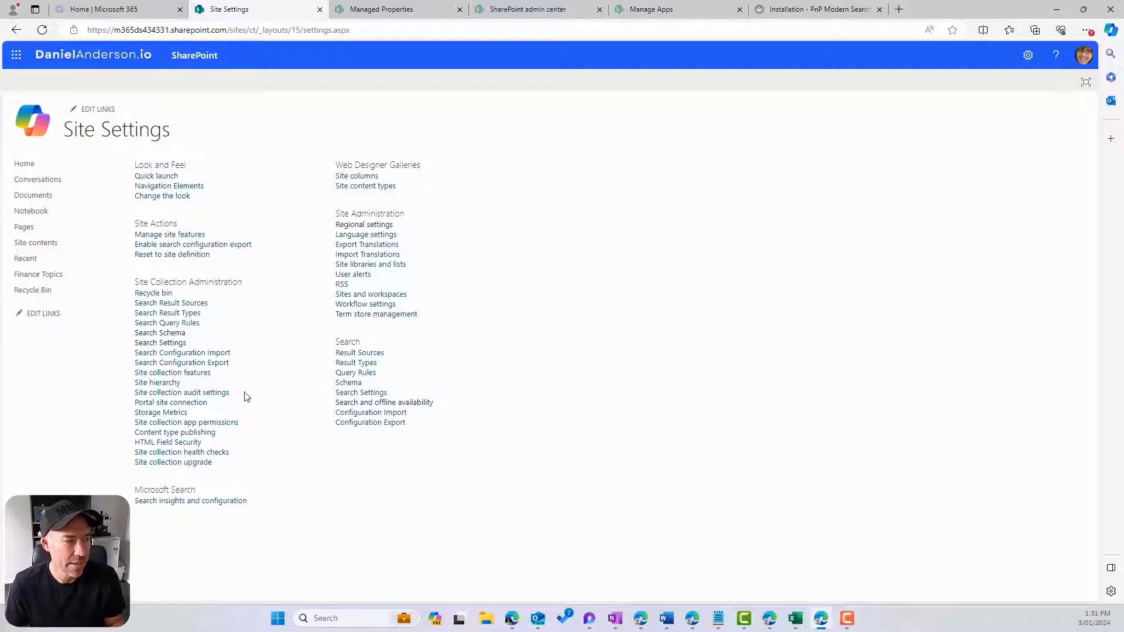
click(158, 338)
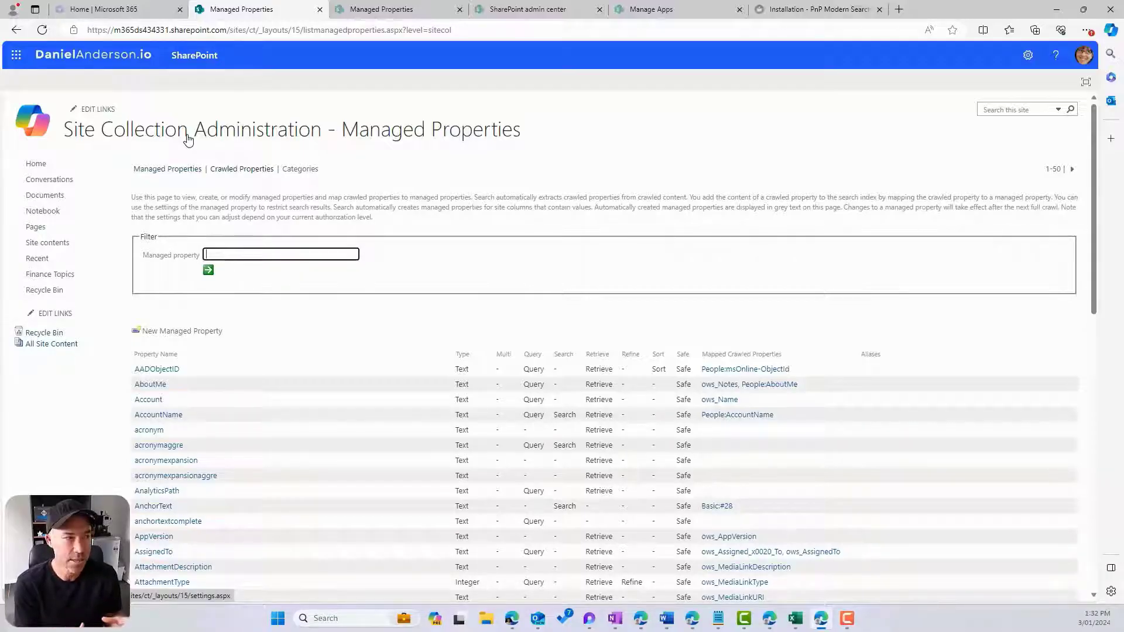
- Filter the managed properties by "refinablestring"
click(238, 253)
text(refinablestring)
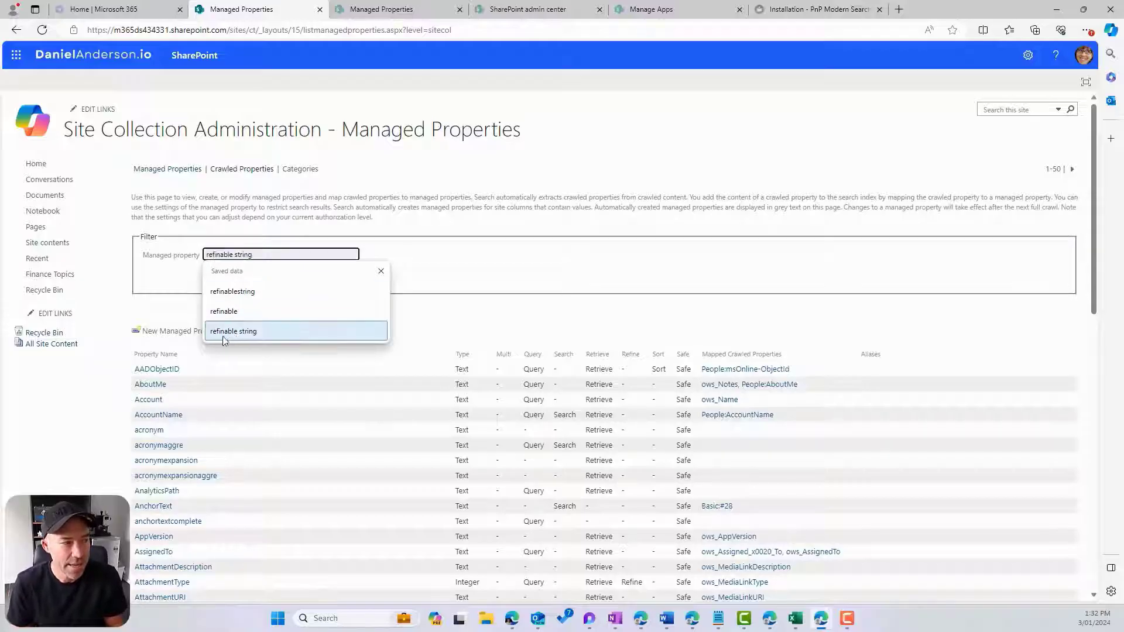
click(234, 292)
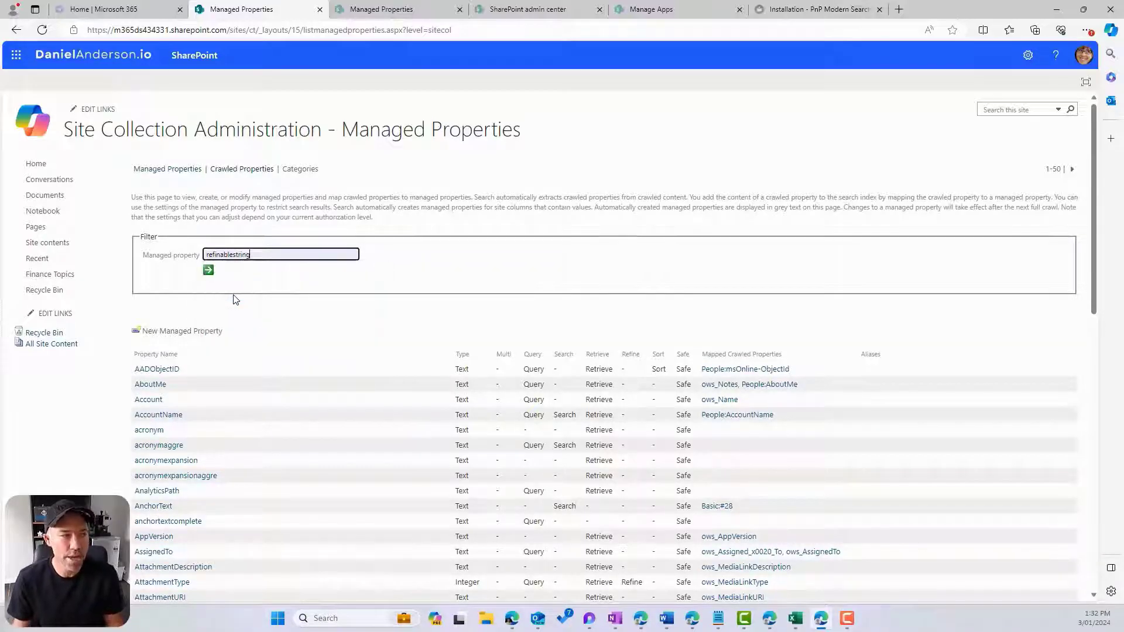
click(208, 271)
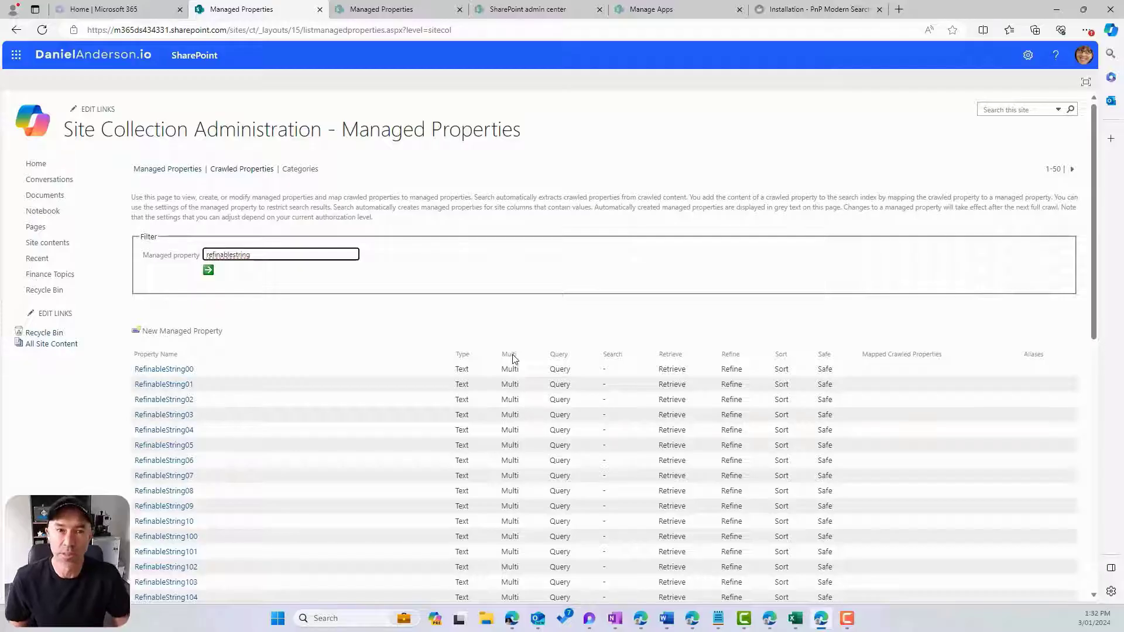
- Examine the Query, Retrieve, Refine and Sort attributes of the RefinableString00 managed property
double_click(557, 370)
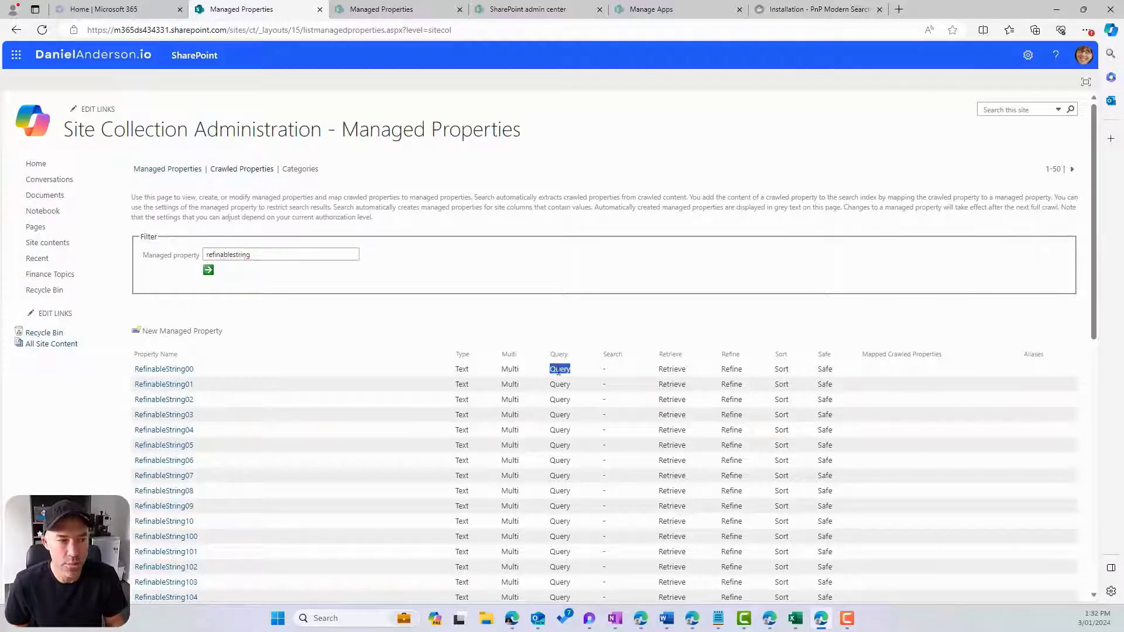
double_click(672, 369)
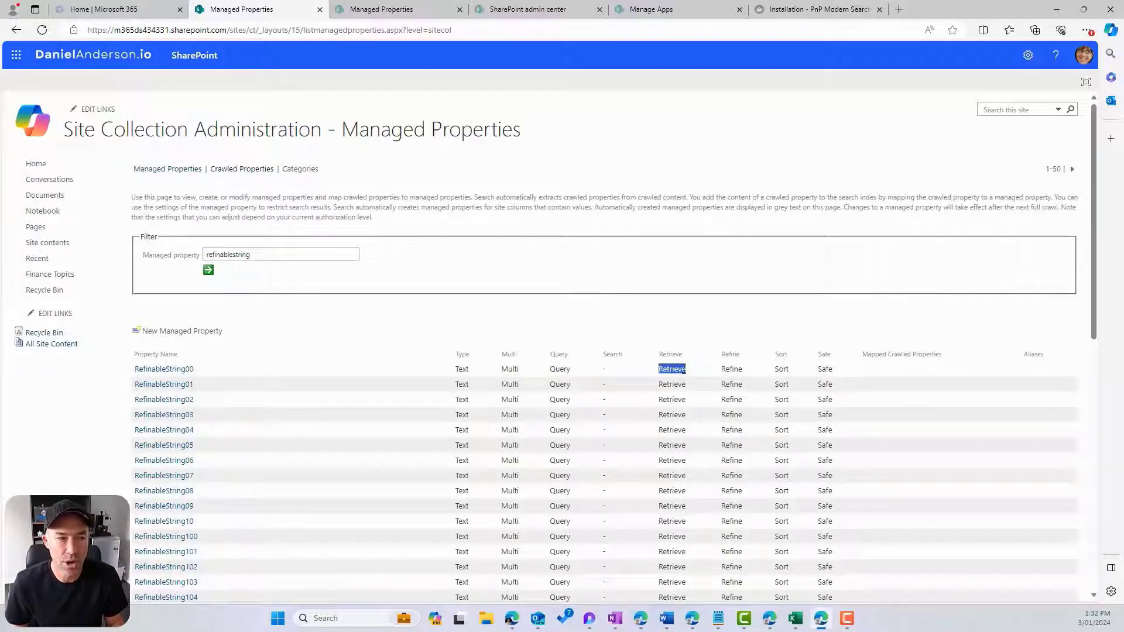
click(670, 369)
double_click(669, 369)
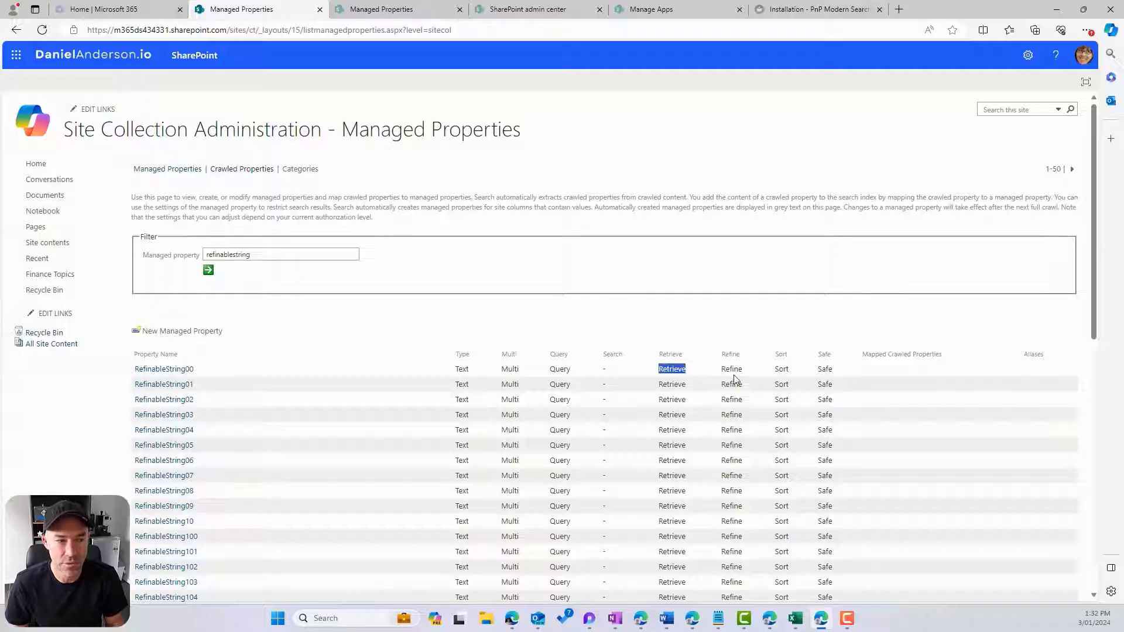
double_click(736, 371)
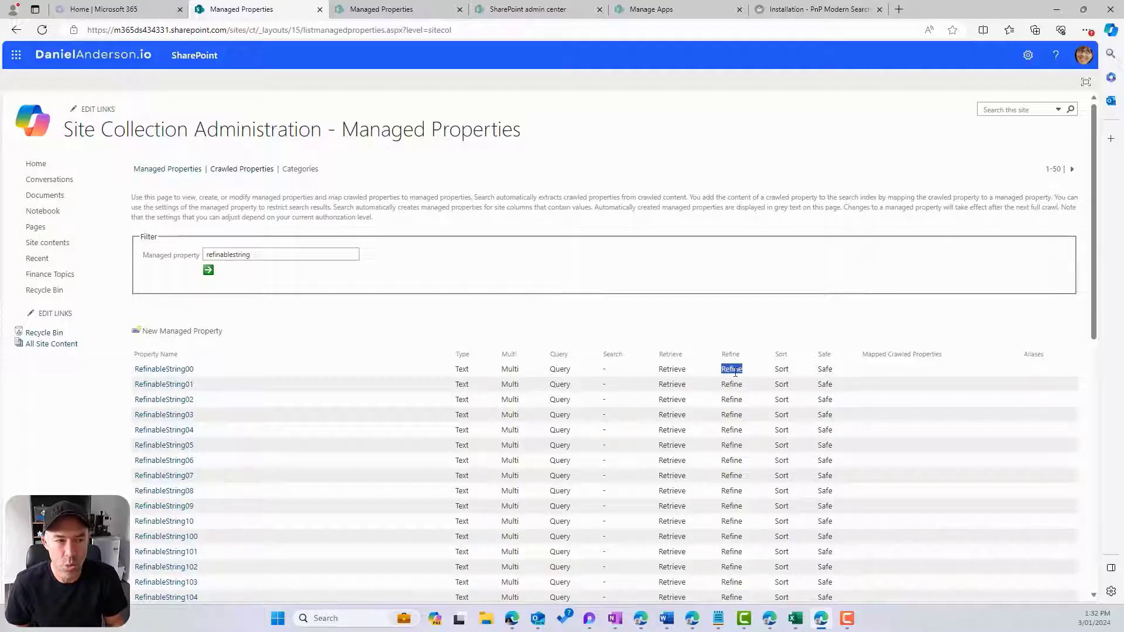
double_click(783, 369)
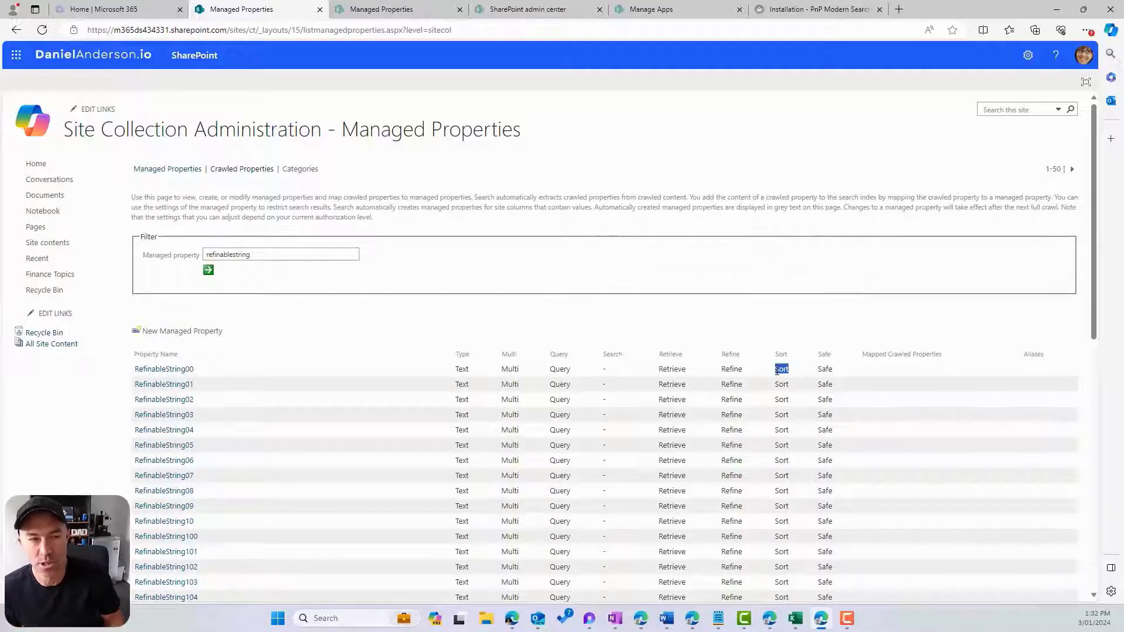
double_click(732, 369)
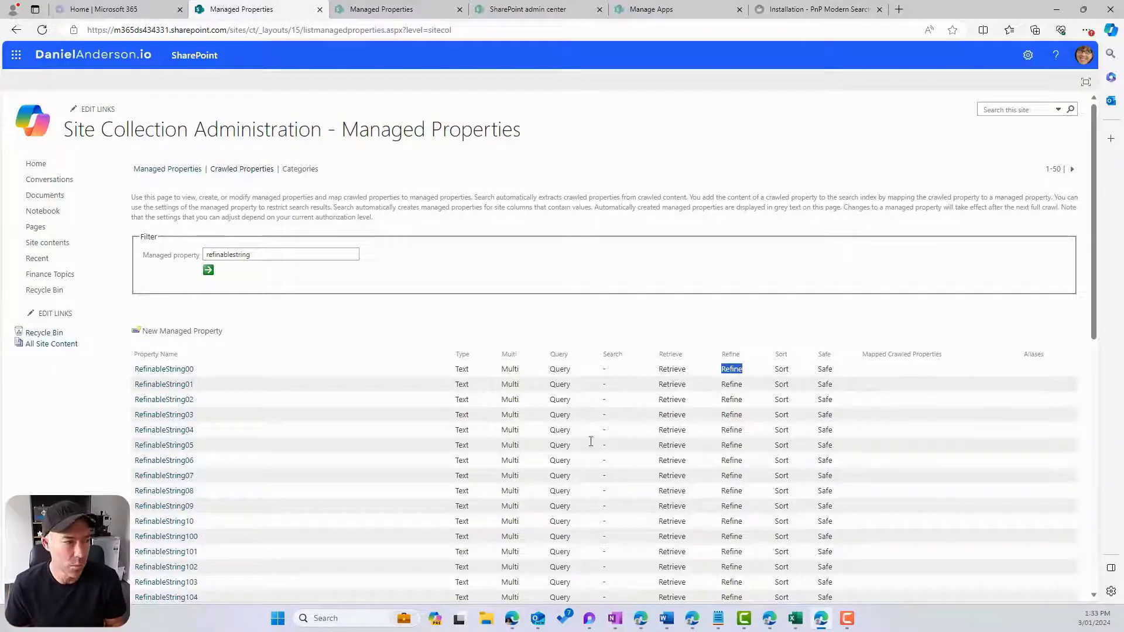
- Open the RefinableString00 managed property, review its main characteristics and set its alias to Topic
click(160, 370)
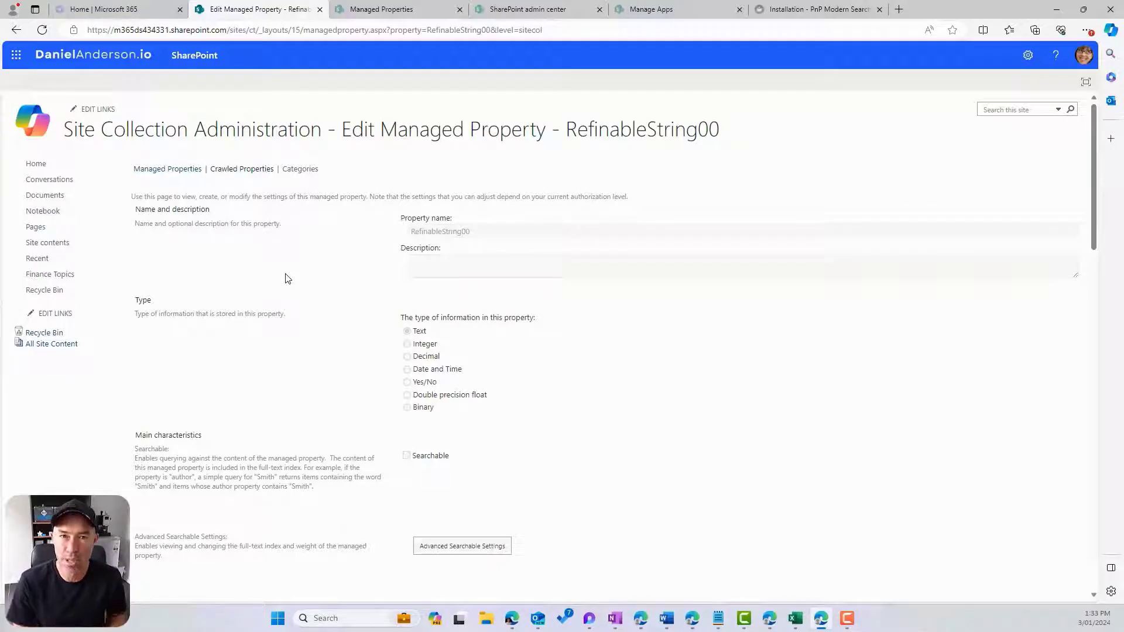
scroll(490, 253, down, 5)
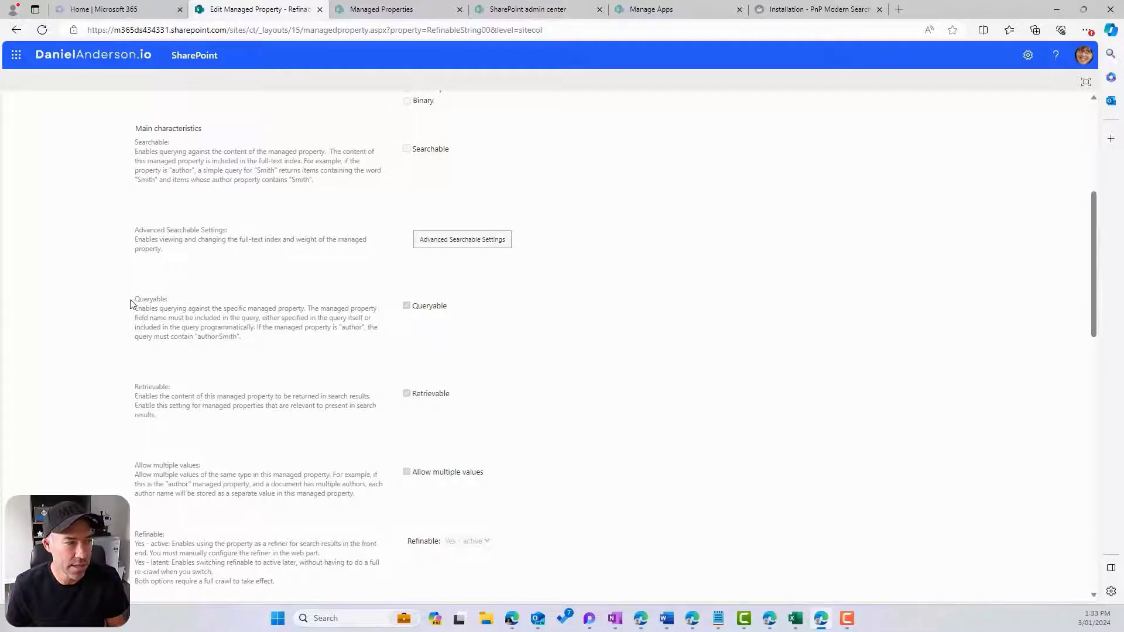
drag(129, 300, 169, 299)
click(155, 385)
scroll(158, 387, down, 4)
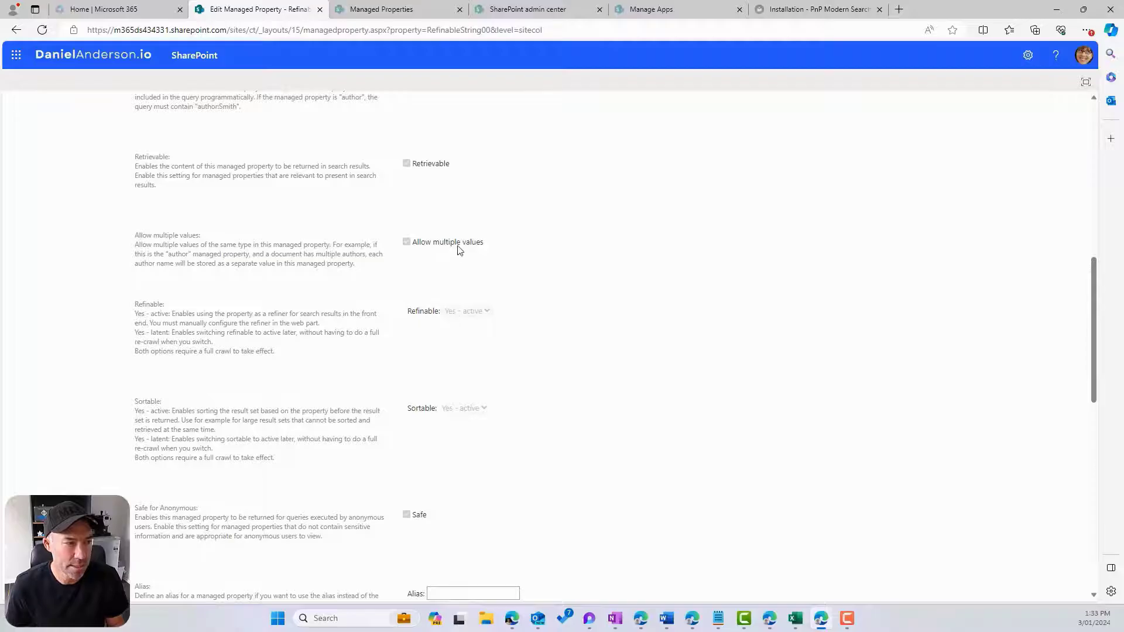
scroll(468, 257, down, 4)
scroll(480, 276, down, 2)
click(445, 211)
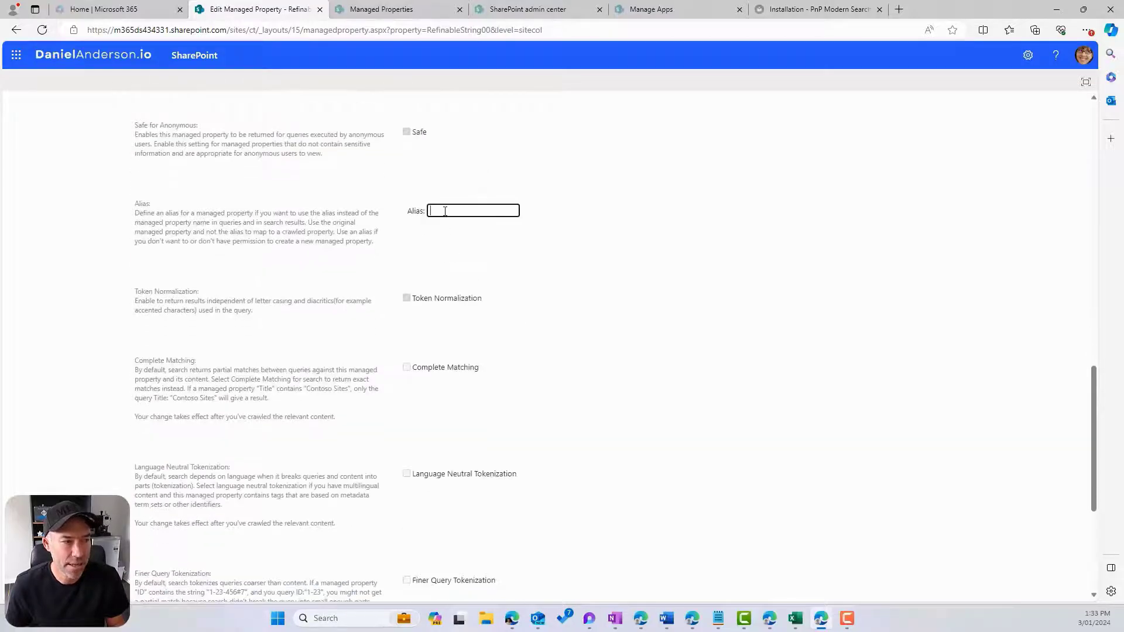
text(Topic)
click(521, 258)
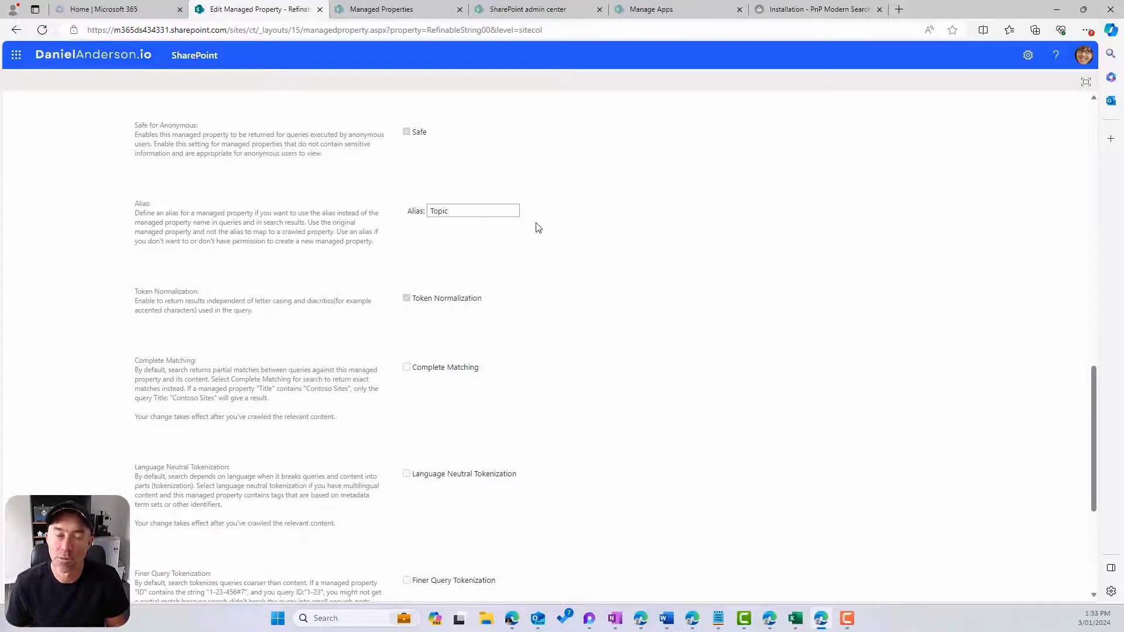
- Add a mapping from RefinableString00 to the crawled property ows_Topiic, found by searching all categories for "Topiic"
scroll(539, 228, down, 4)
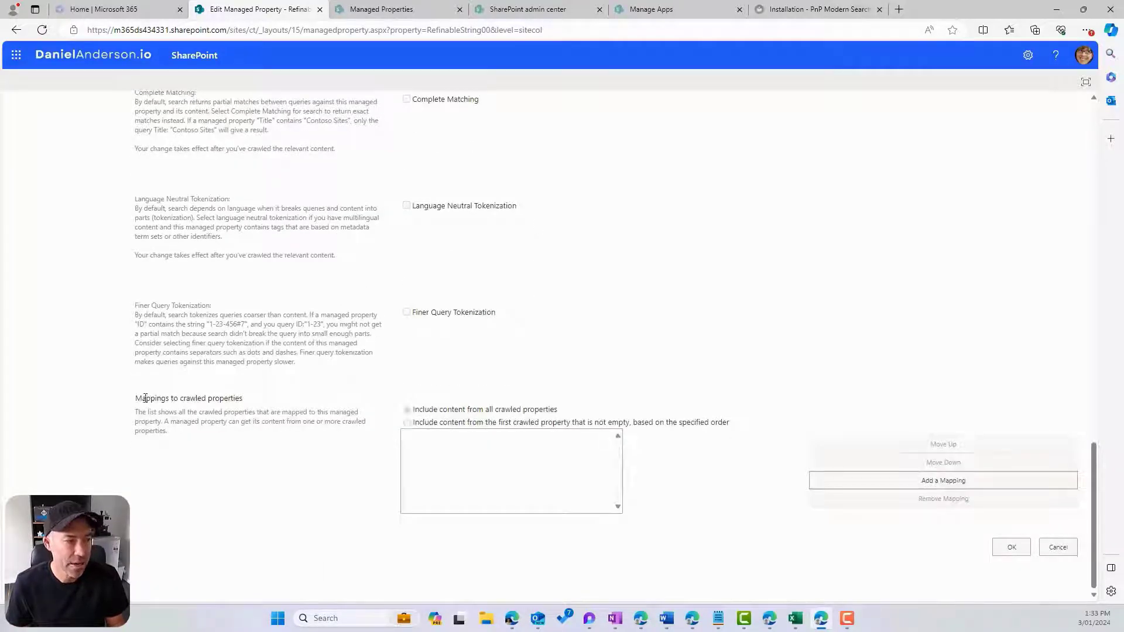
drag(138, 399, 263, 405)
drag(142, 400, 210, 399)
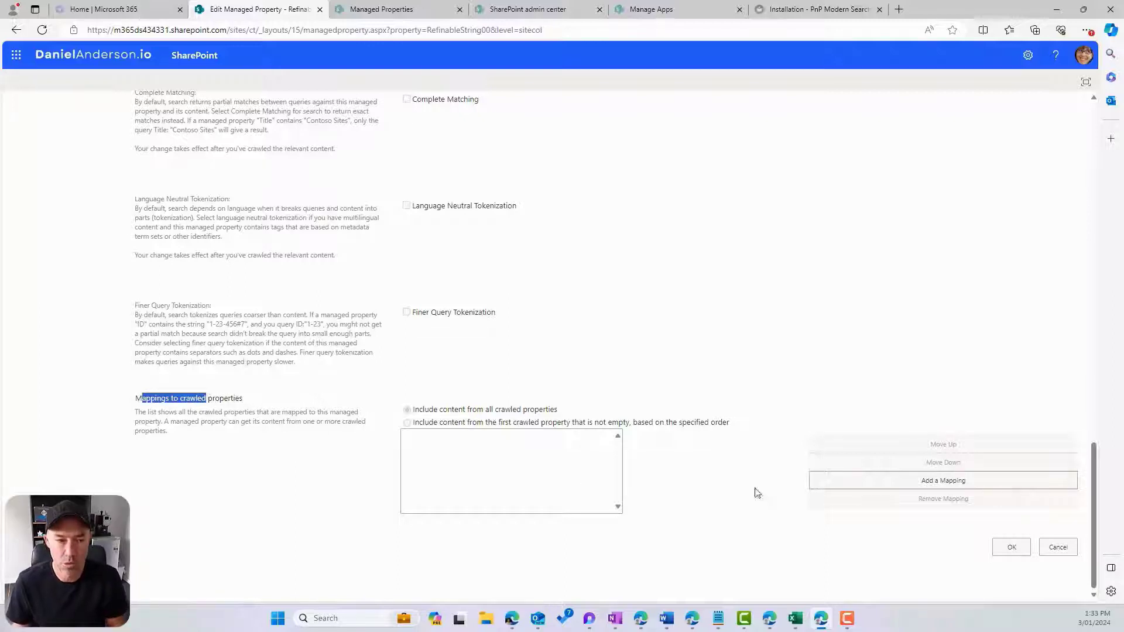
click(876, 484)
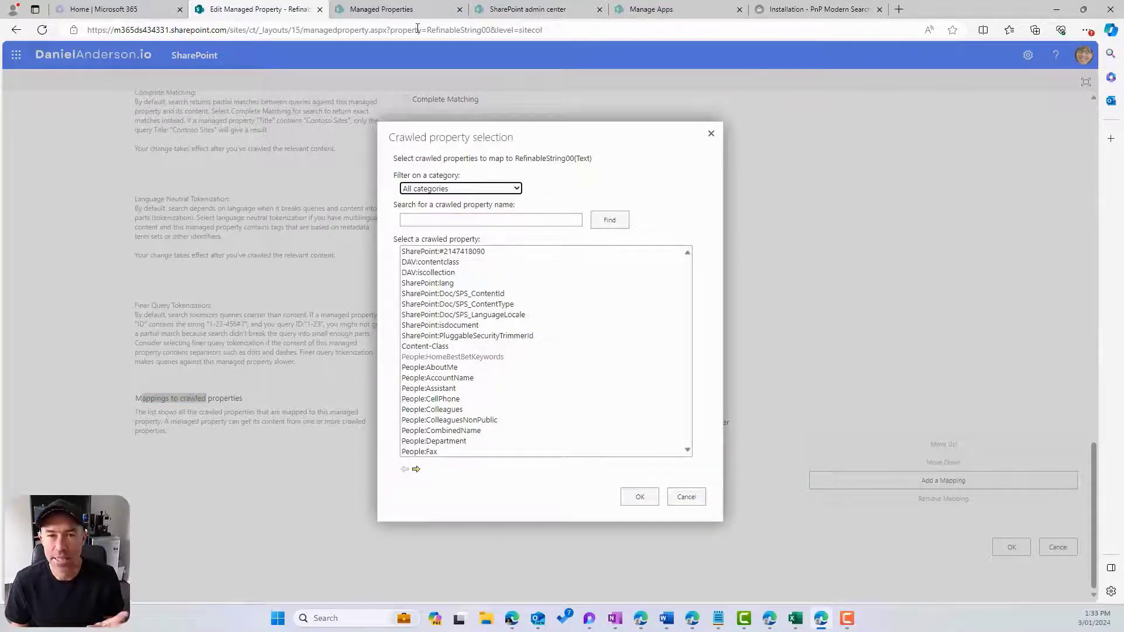
click(425, 221)
text(Topiic)
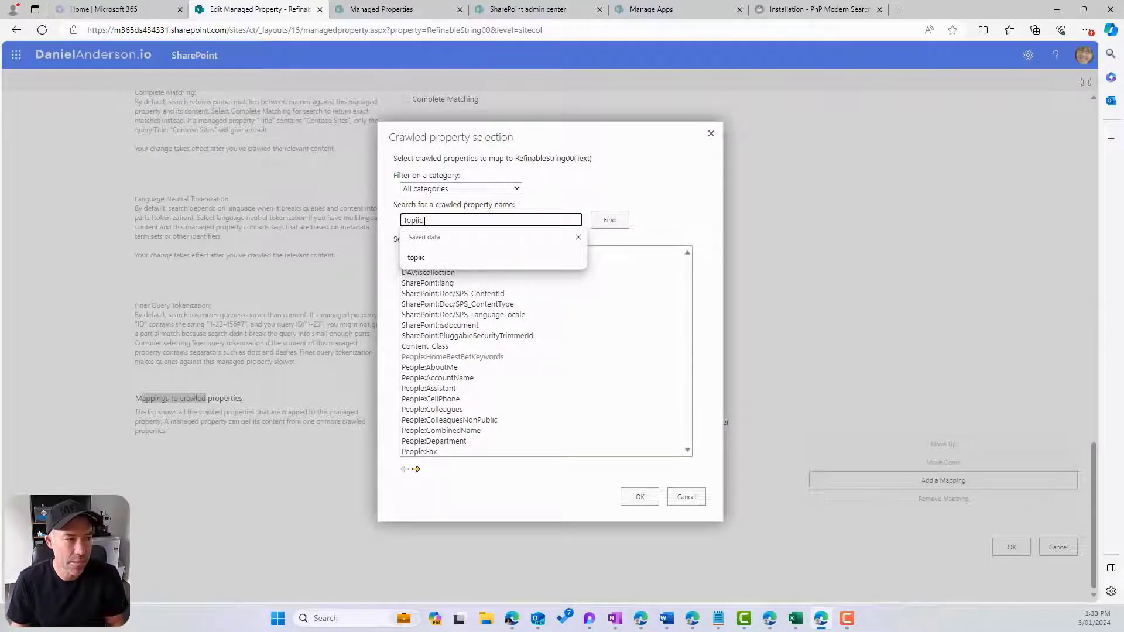
click(615, 221)
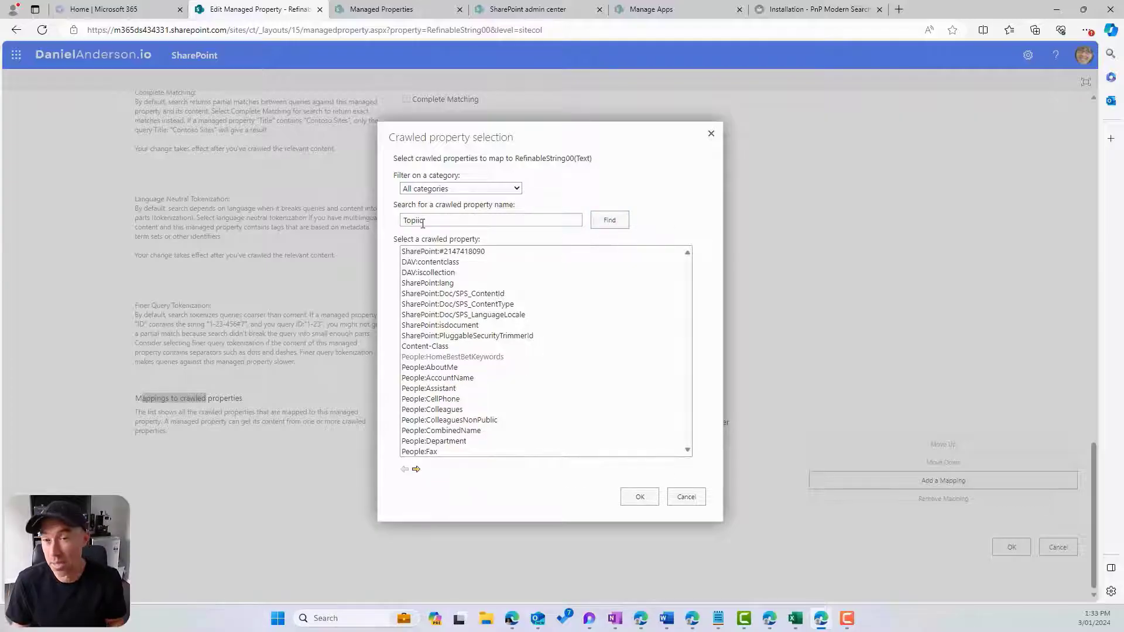
key(Return)
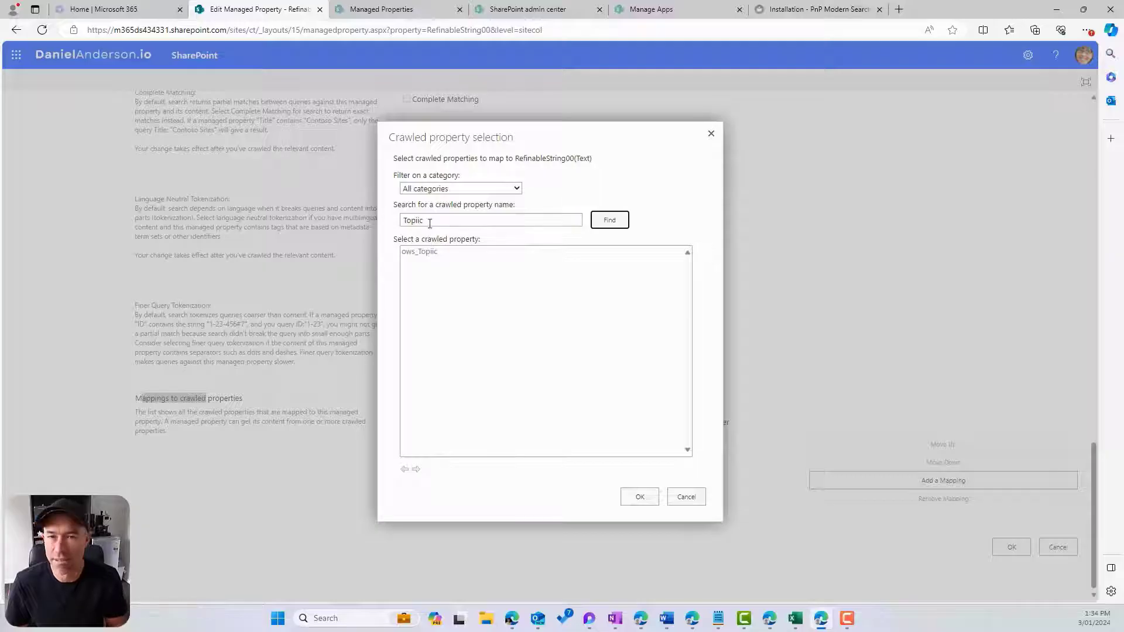
click(441, 255)
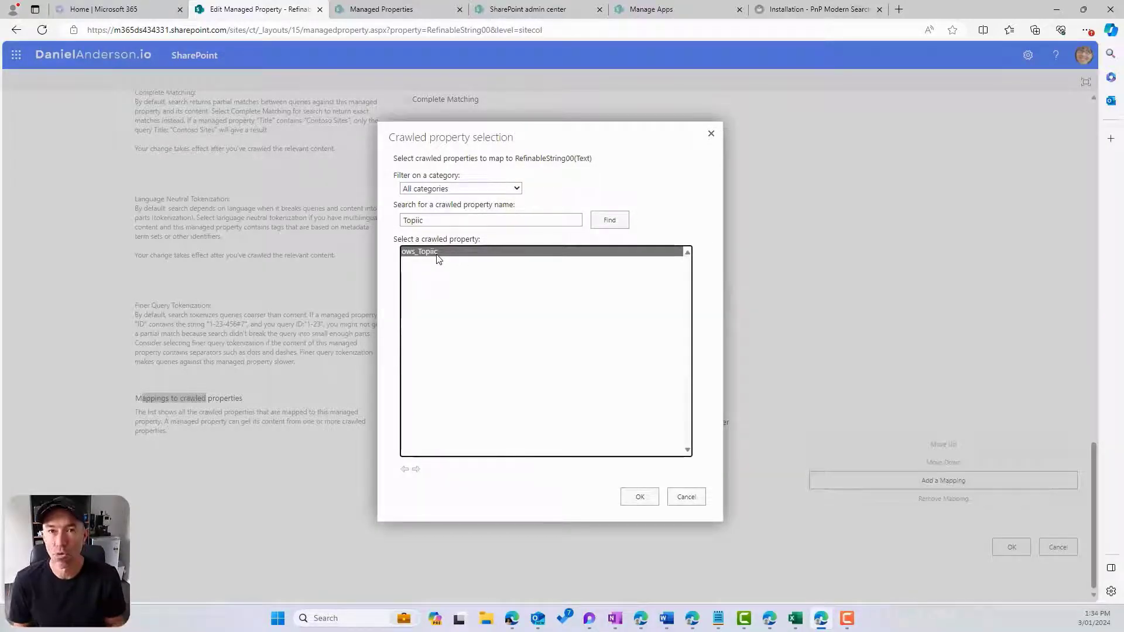
click(637, 499)
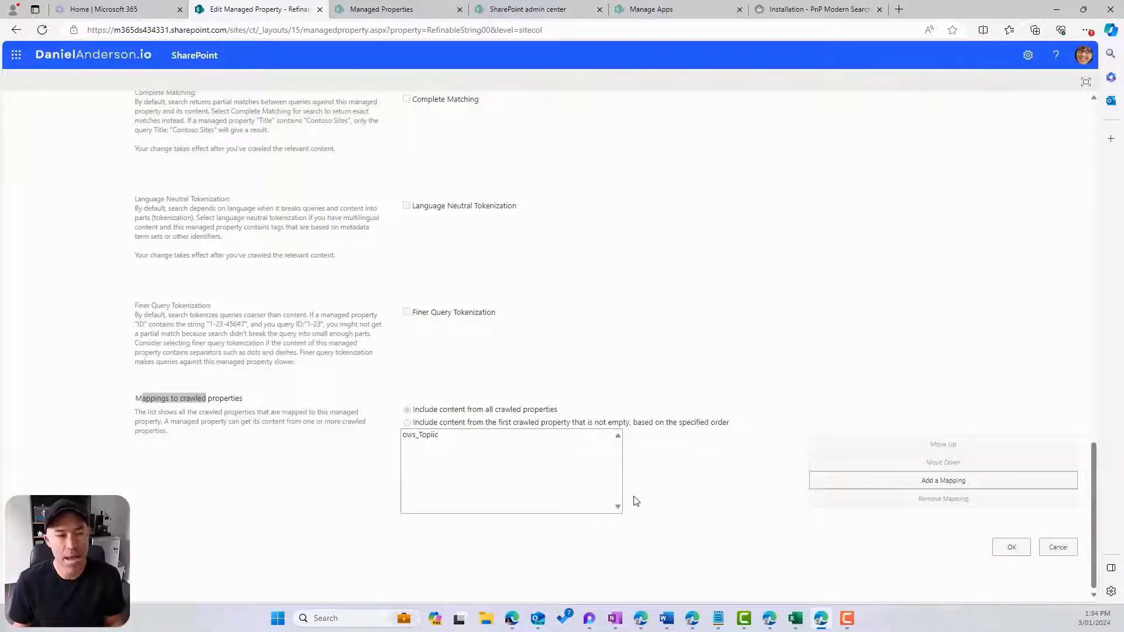
- Review the RefinableString00 property's settings once more and save the managed property
scroll(695, 431, up, 15)
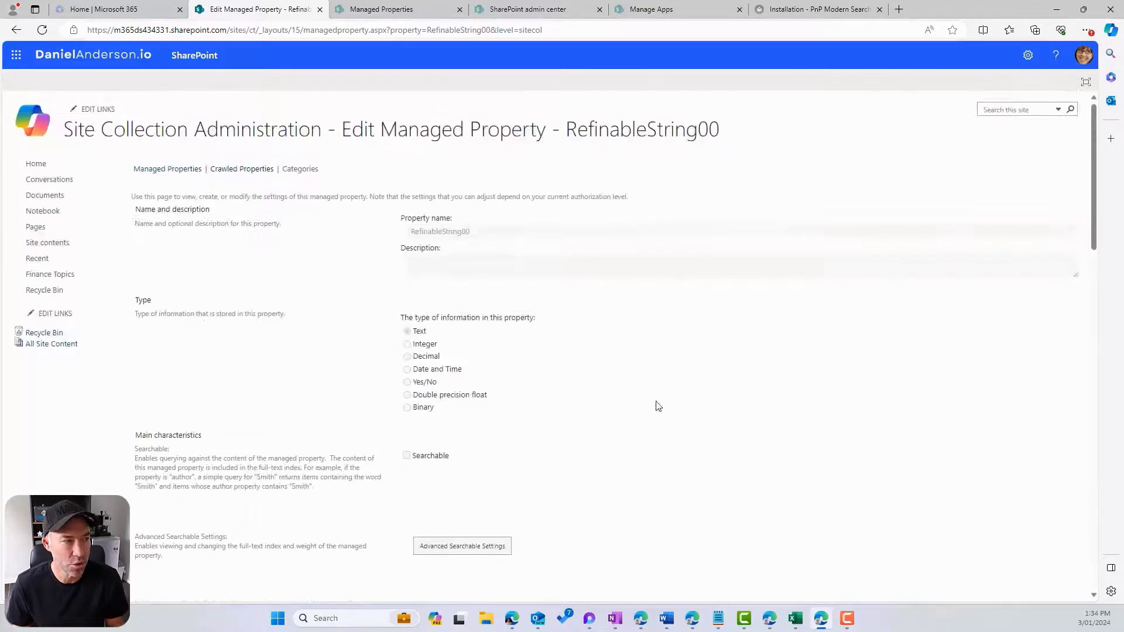
scroll(487, 261, down, 15)
scroll(490, 263, down, 10)
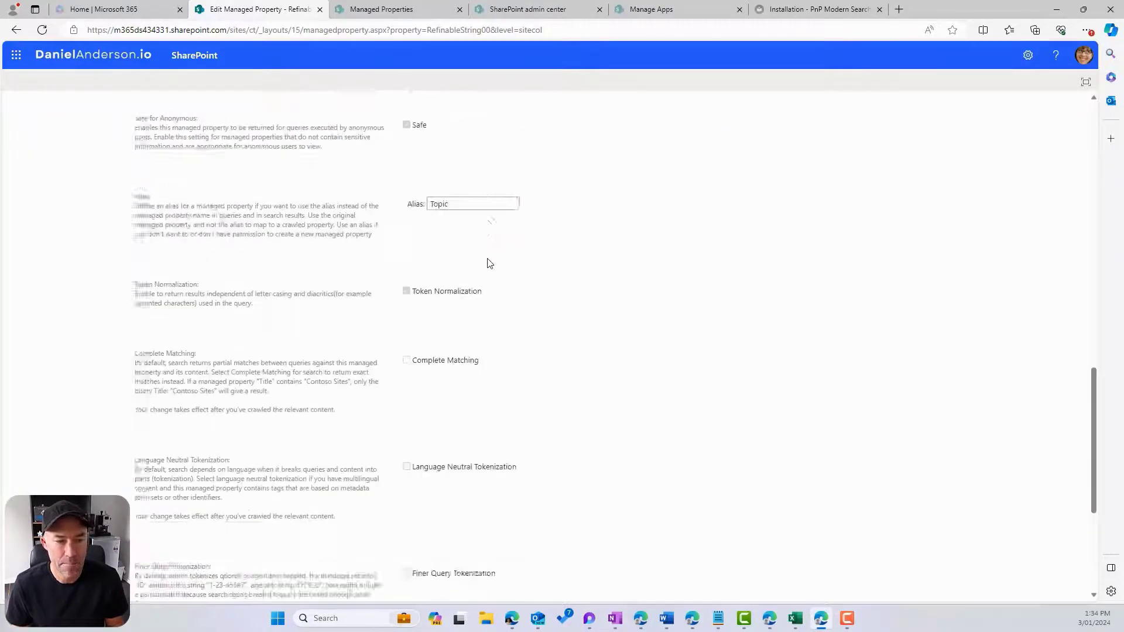
click(1008, 556)
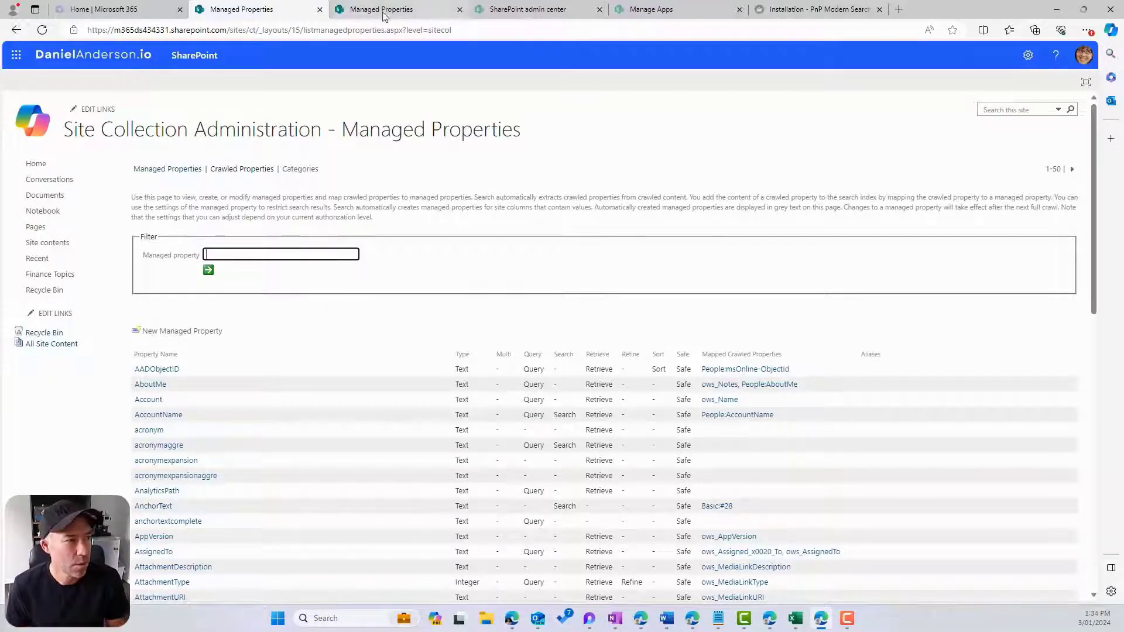
- Open the site's Search and Offline Availability settings from the second Managed Properties browser tab and request a reindex of the site
click(365, 10)
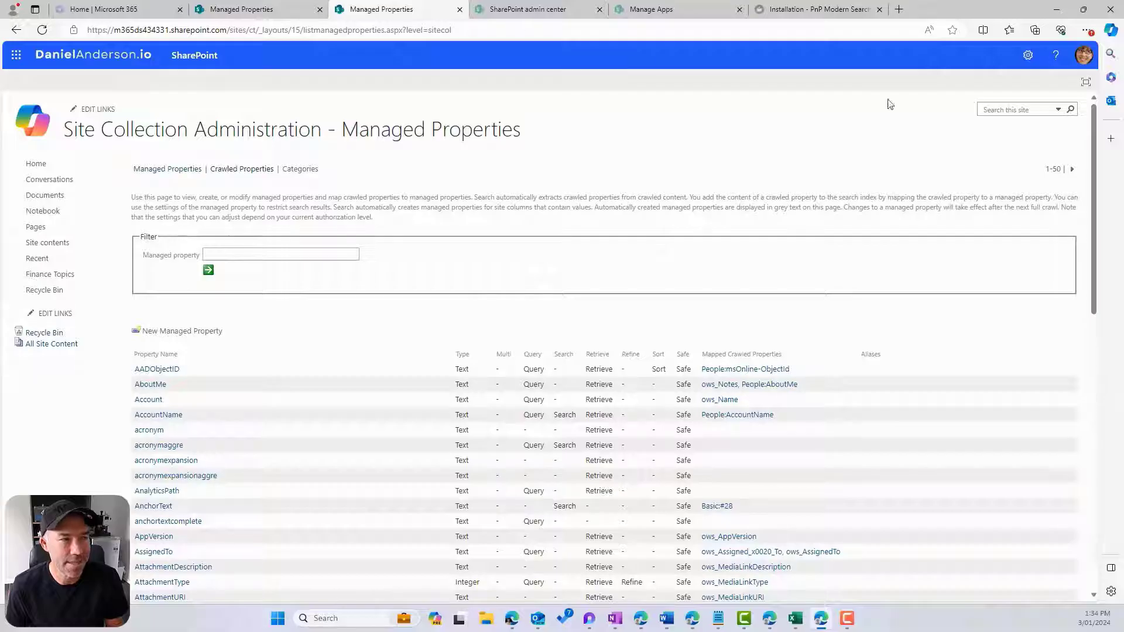
click(1028, 55)
click(958, 178)
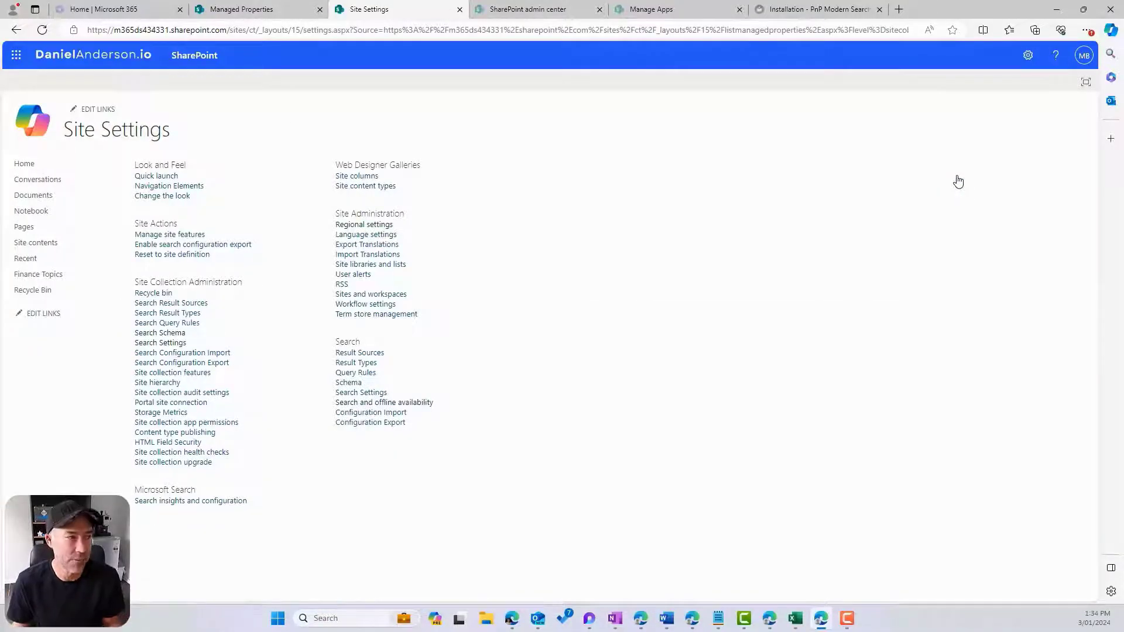
click(384, 403)
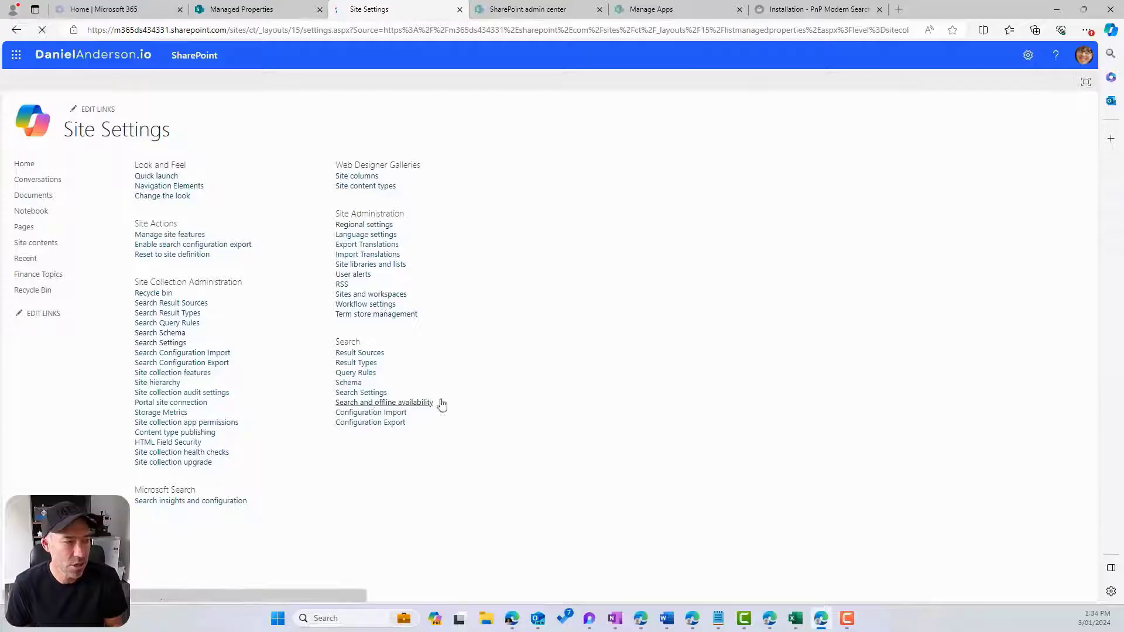
click(504, 357)
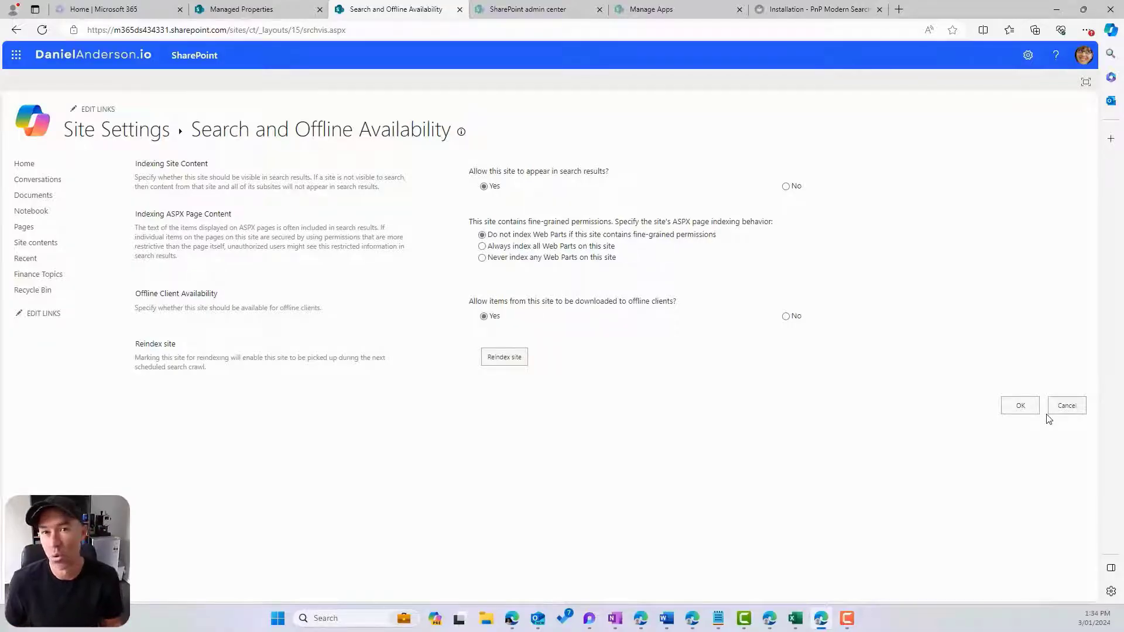
- Return through the site home to the Finance Topics list and check the list search box's suggestions
click(45, 168)
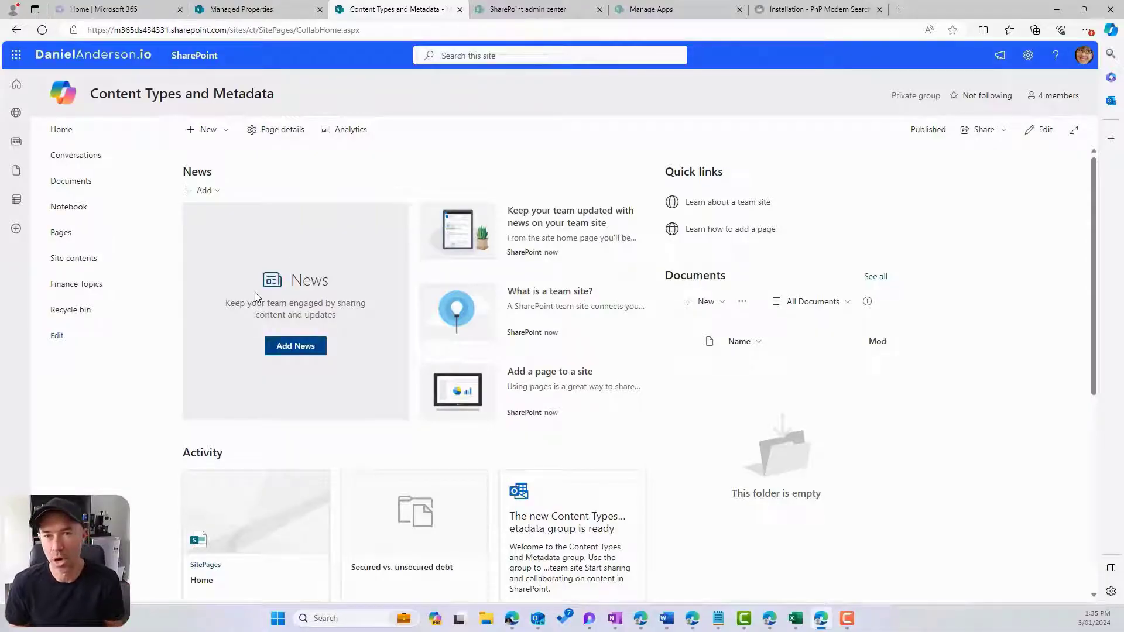
click(93, 293)
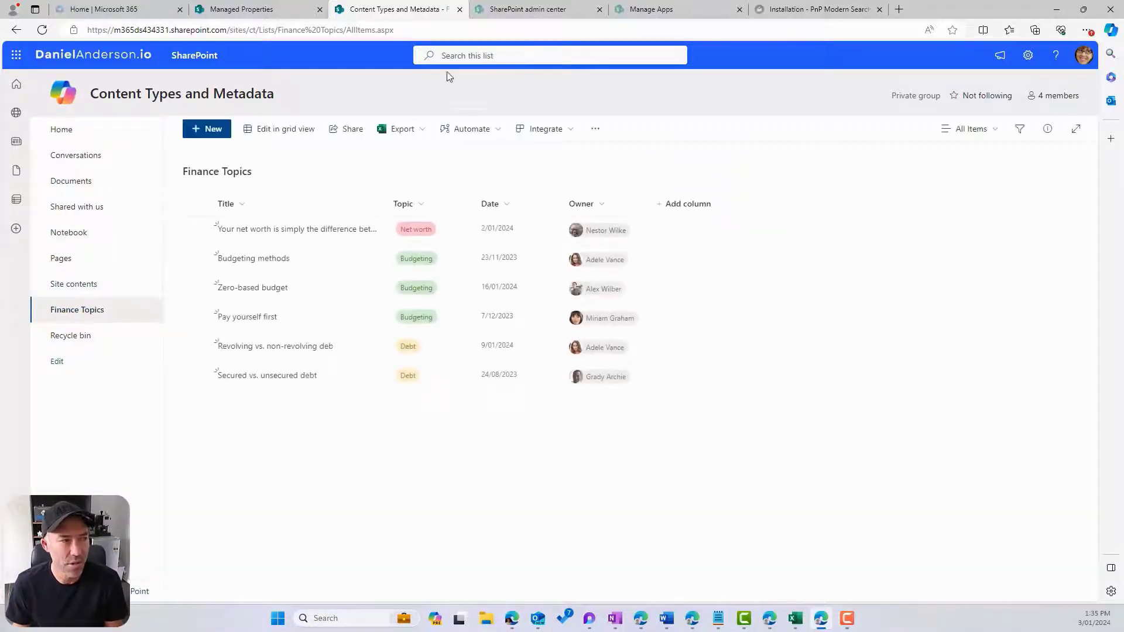
click(476, 56)
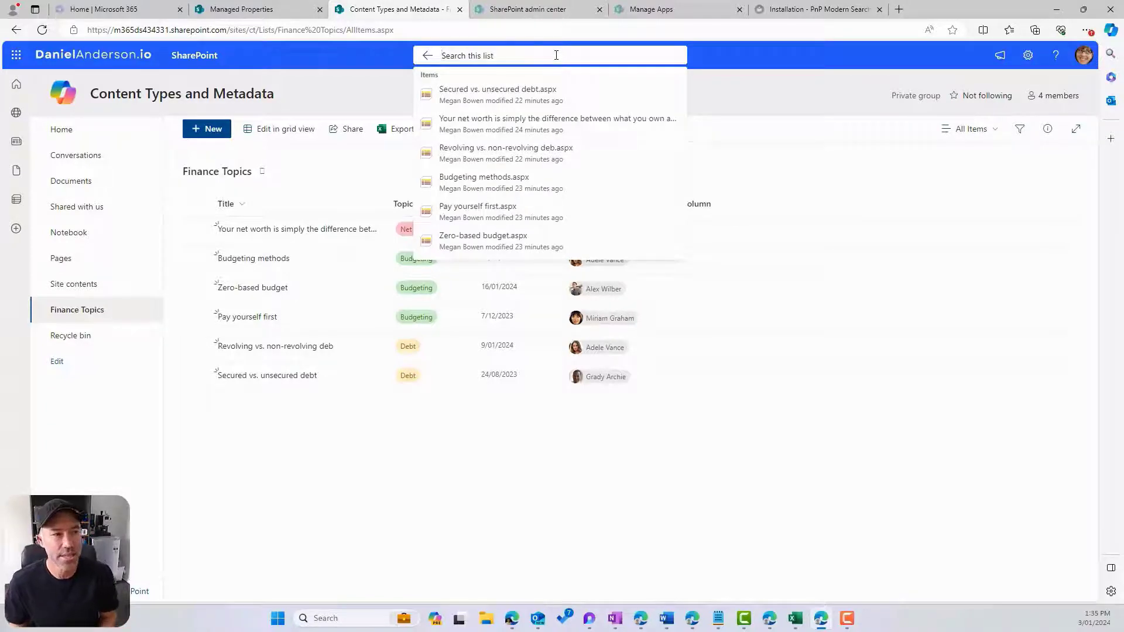
click(756, 94)
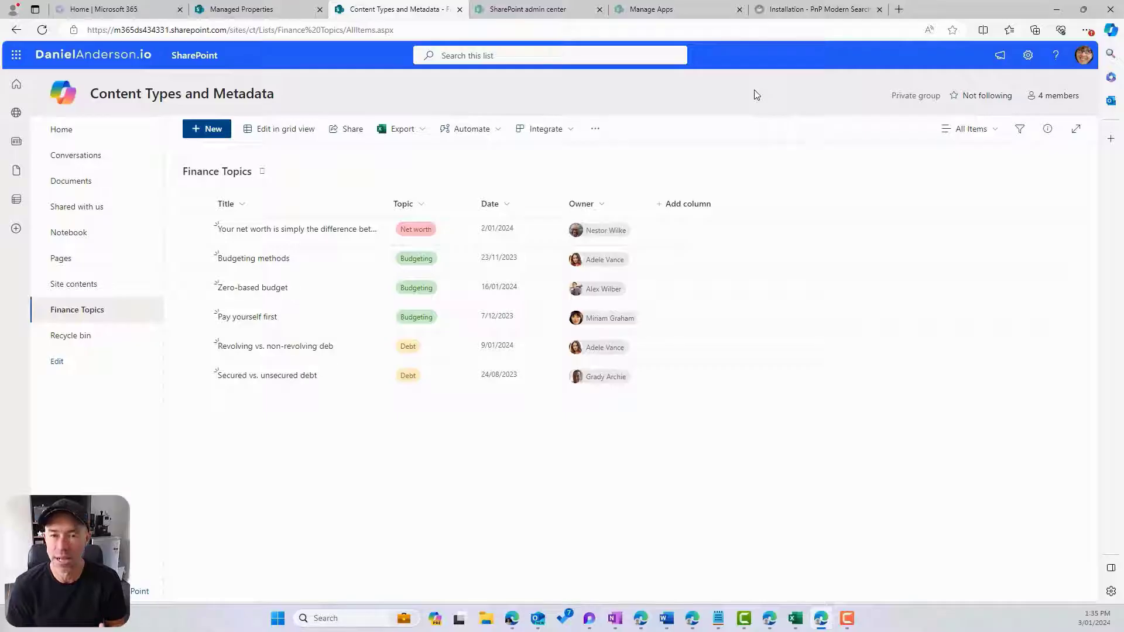
- Group the Finance Topics list by Topic, collapse and expand all groups, and remove the grouping again
click(424, 207)
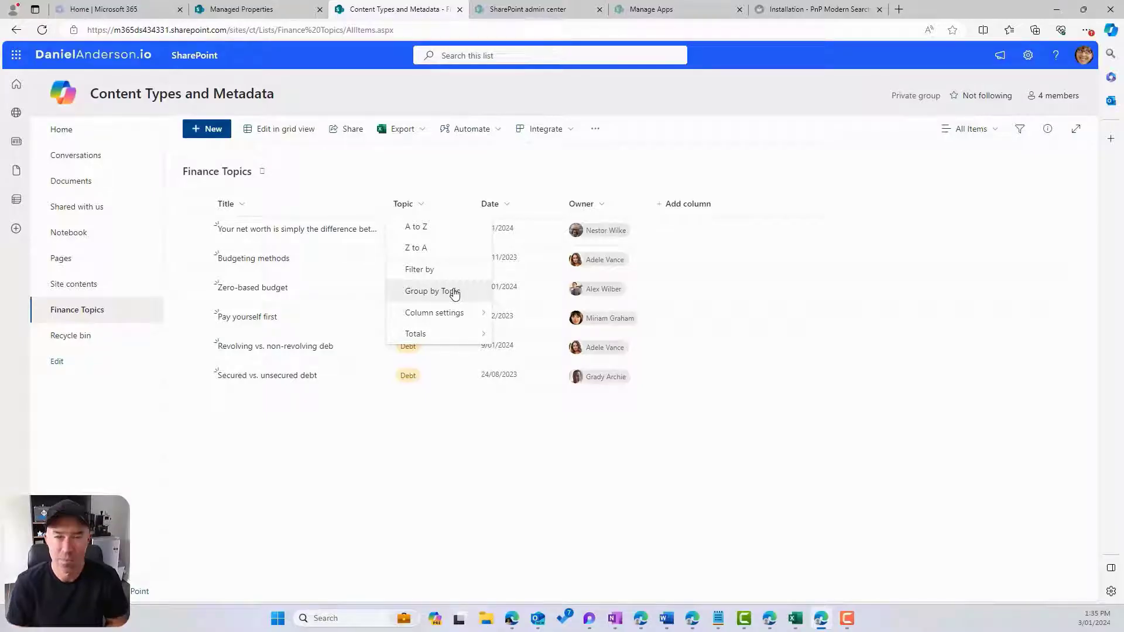
click(433, 292)
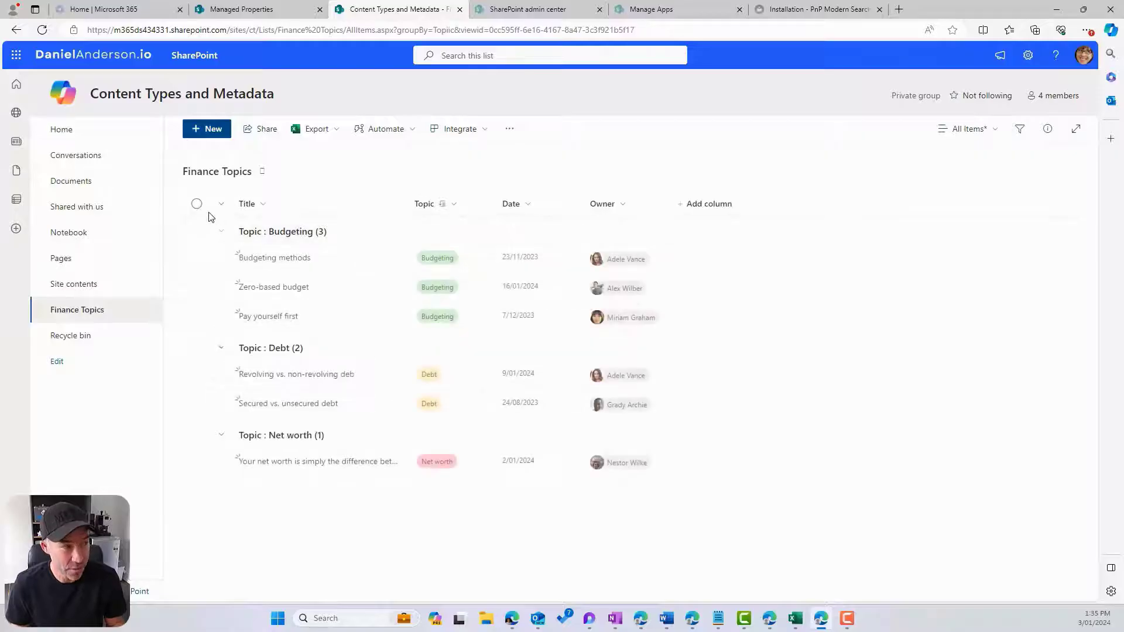
click(221, 204)
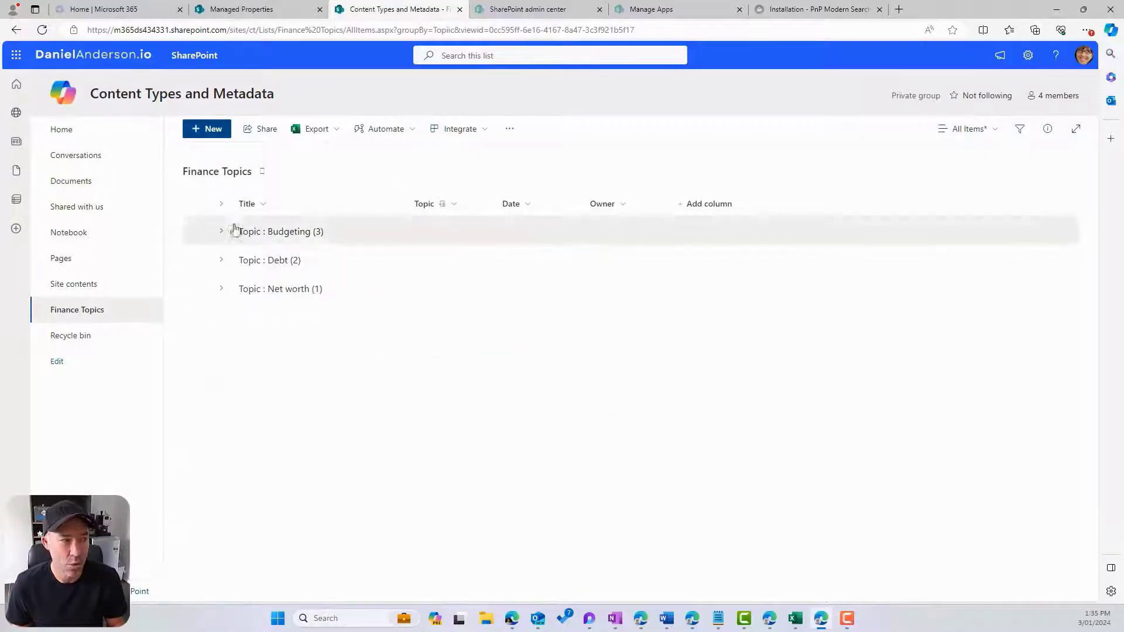
click(222, 204)
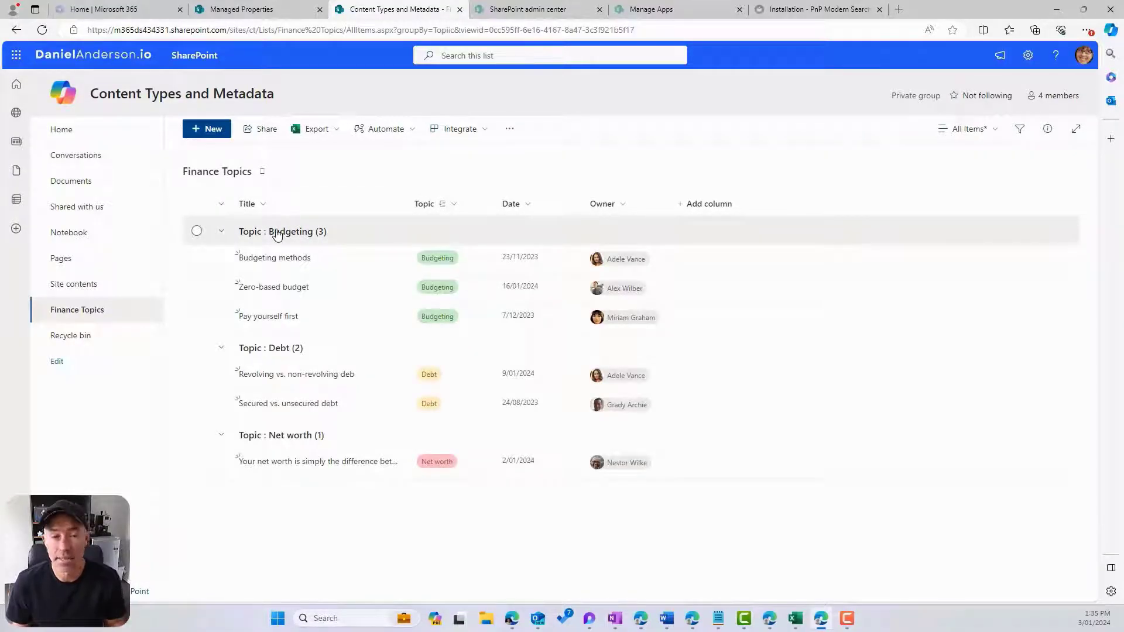
click(454, 206)
click(447, 294)
- Filter the Finance Topics list's Topic column to Budgeting
click(419, 205)
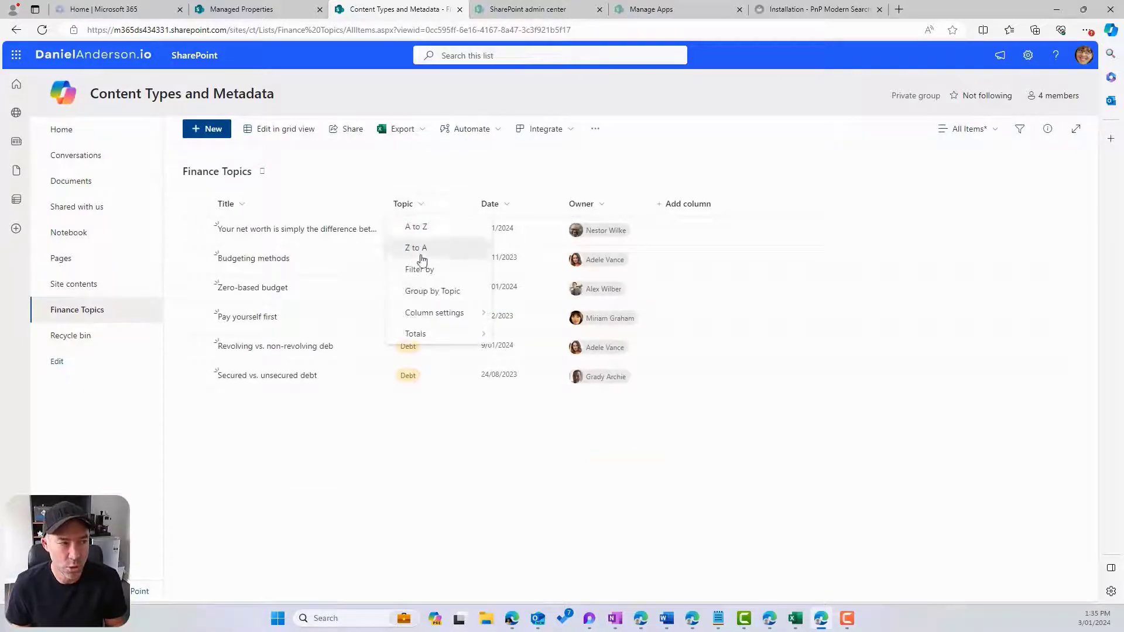
click(420, 269)
click(919, 81)
click(935, 154)
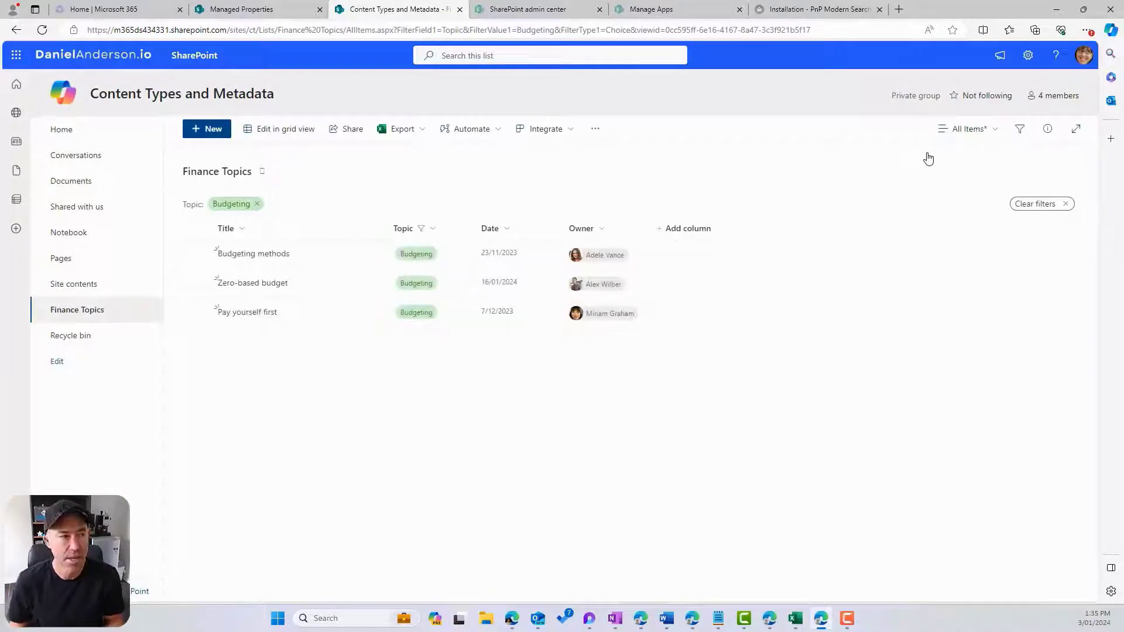
- Save the filtered list as a new public view named Budgeting
click(970, 130)
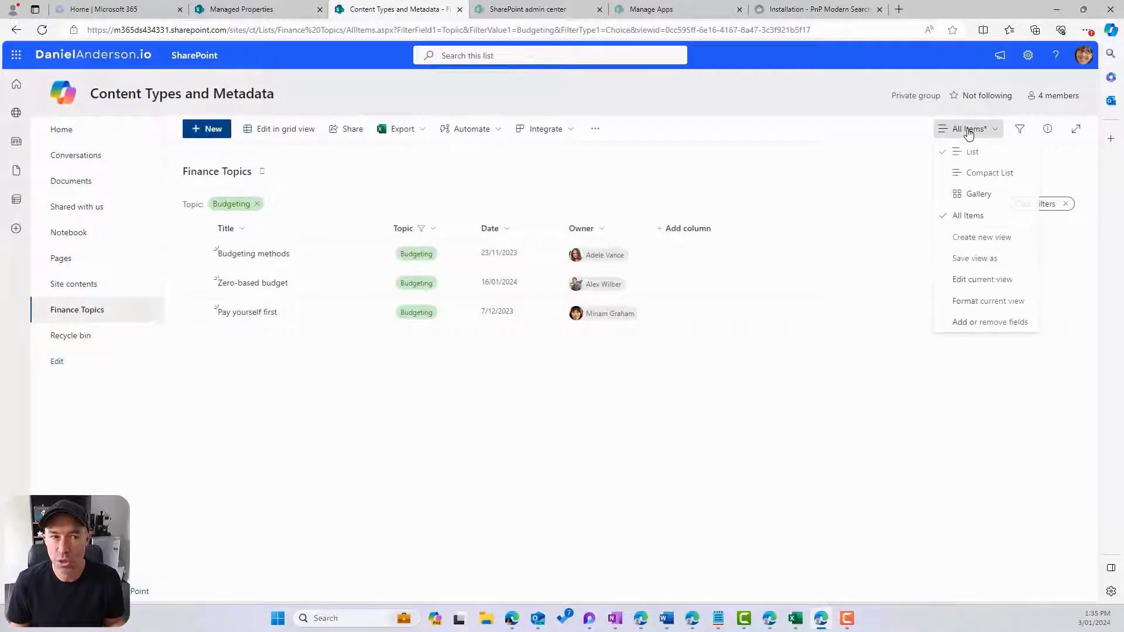
click(972, 259)
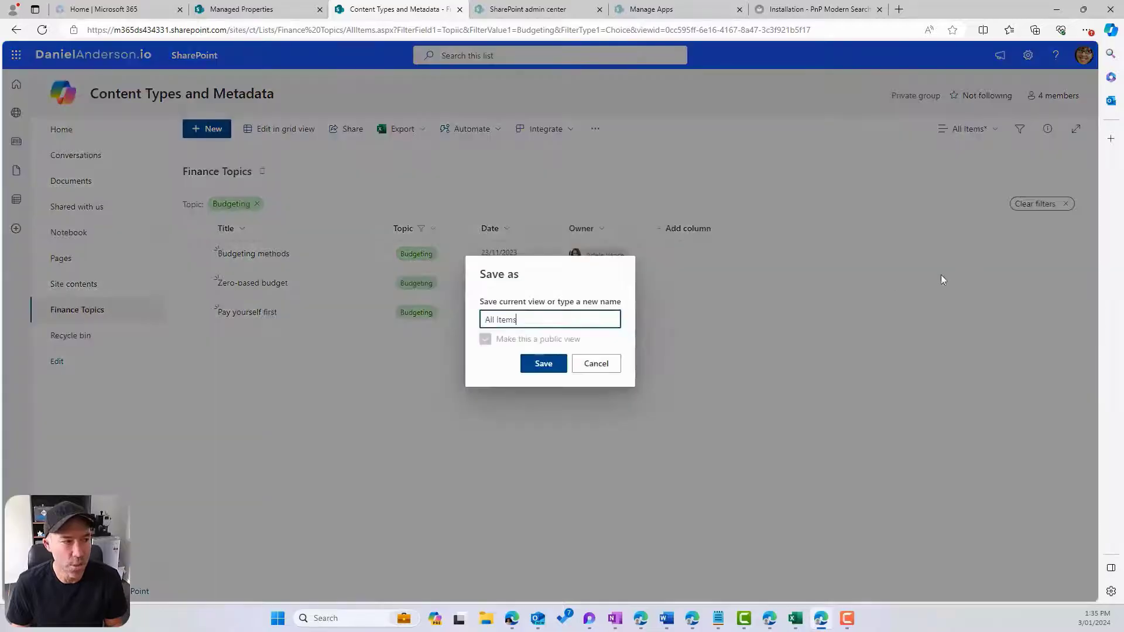
drag(541, 325, 478, 328)
text(Budgeting)
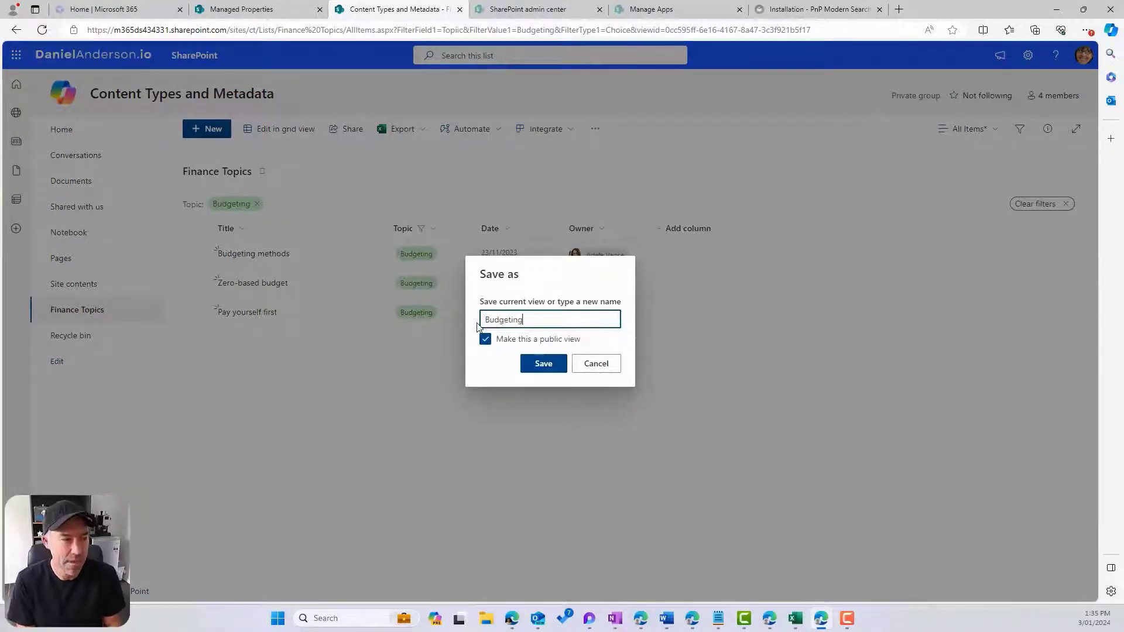
click(542, 366)
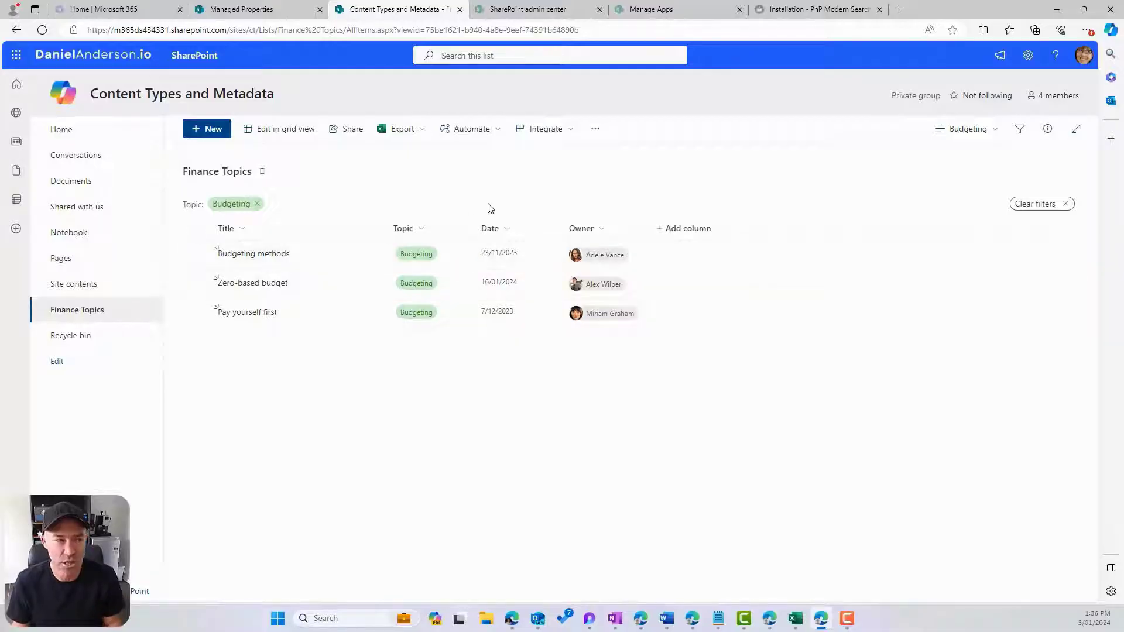
- Filter the Budgeting view's Owner column to the owner of the "Budgeting methods" item
click(604, 233)
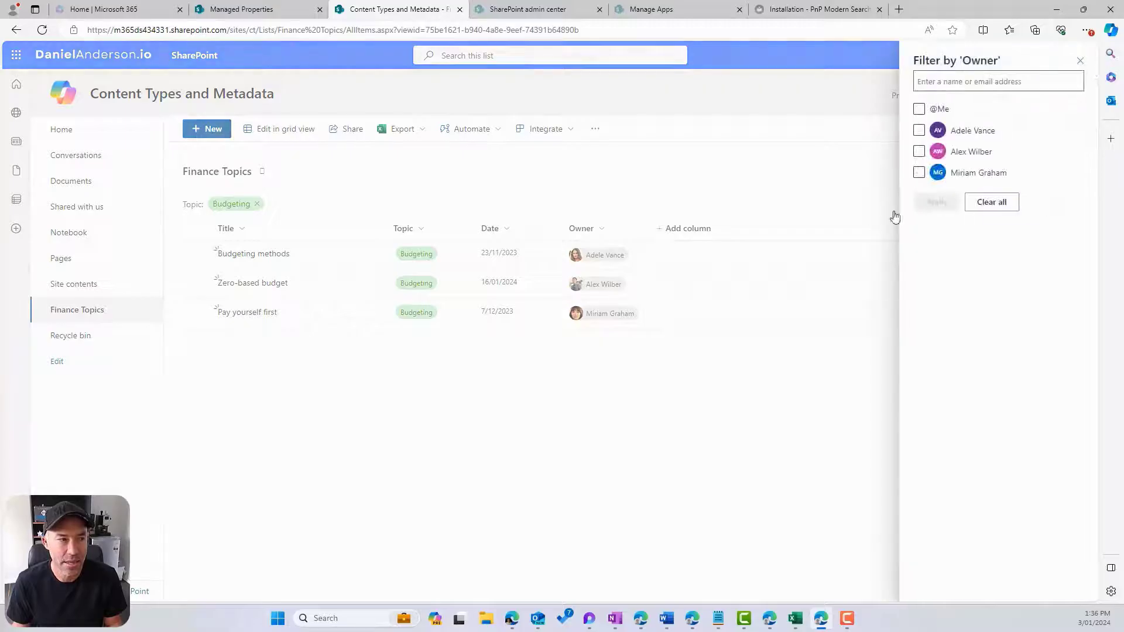
click(919, 131)
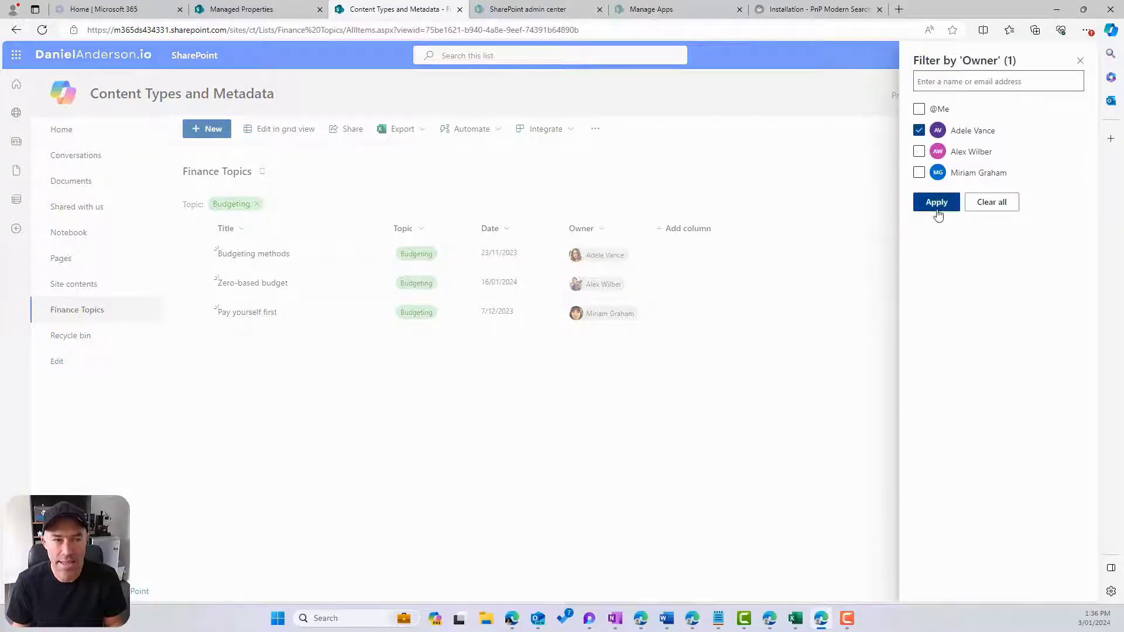
click(936, 202)
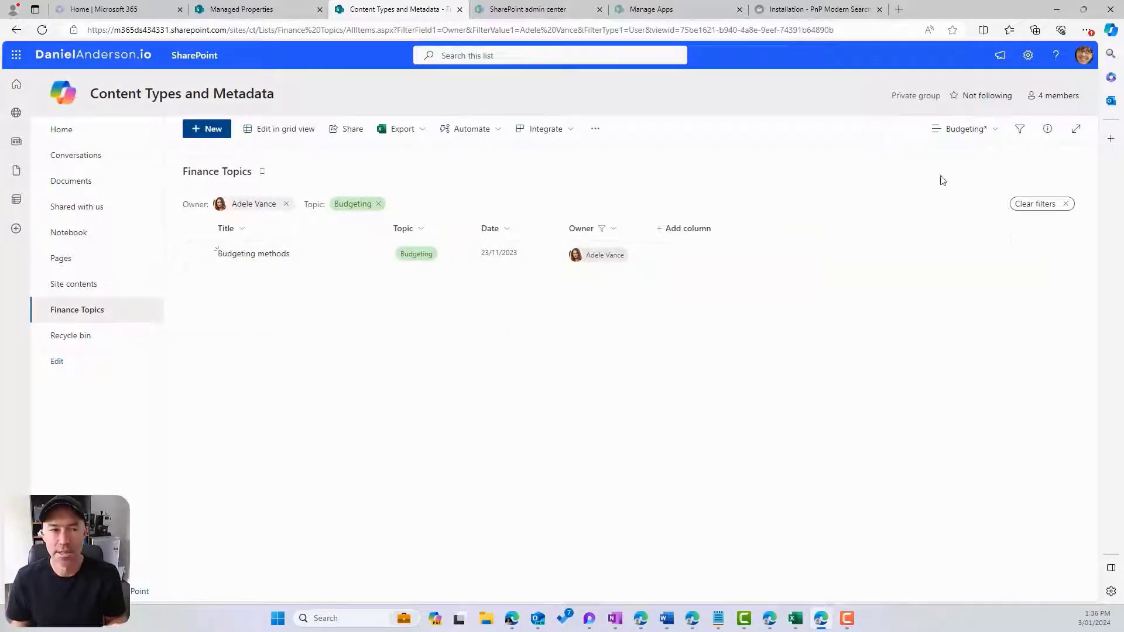
- Check the available view options and clear all filters from the Budgeting view
click(965, 131)
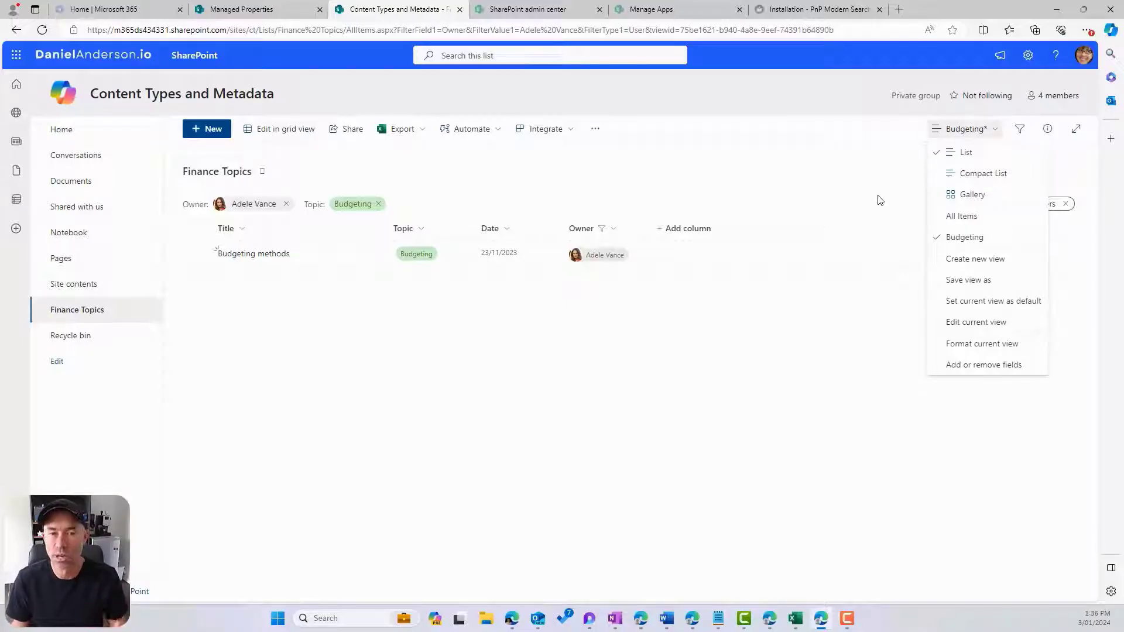
click(946, 150)
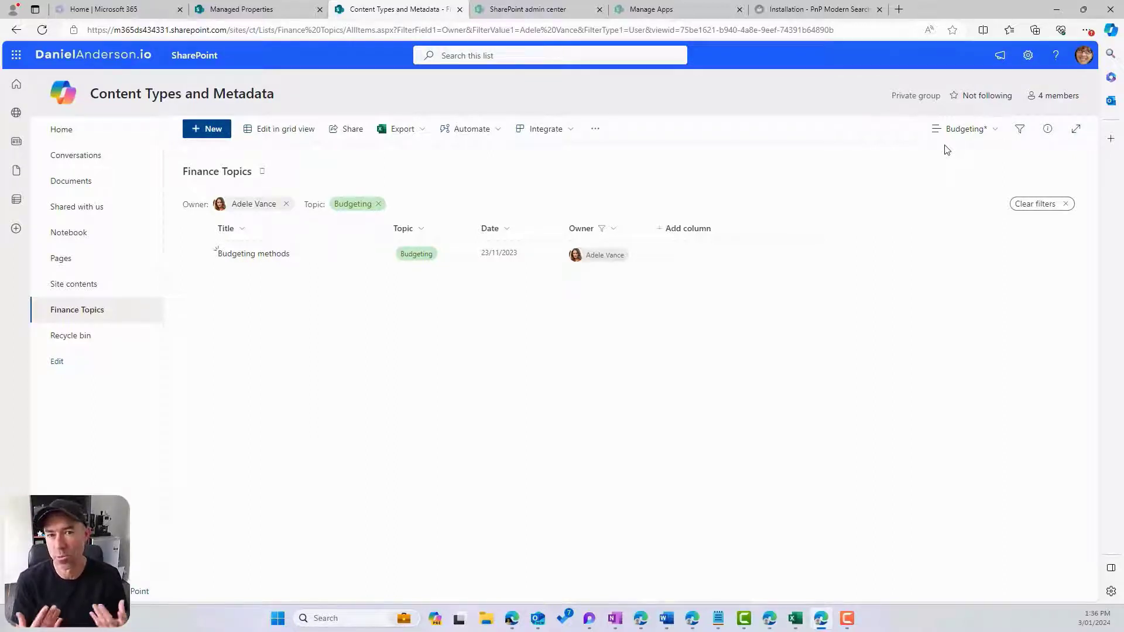
click(1065, 206)
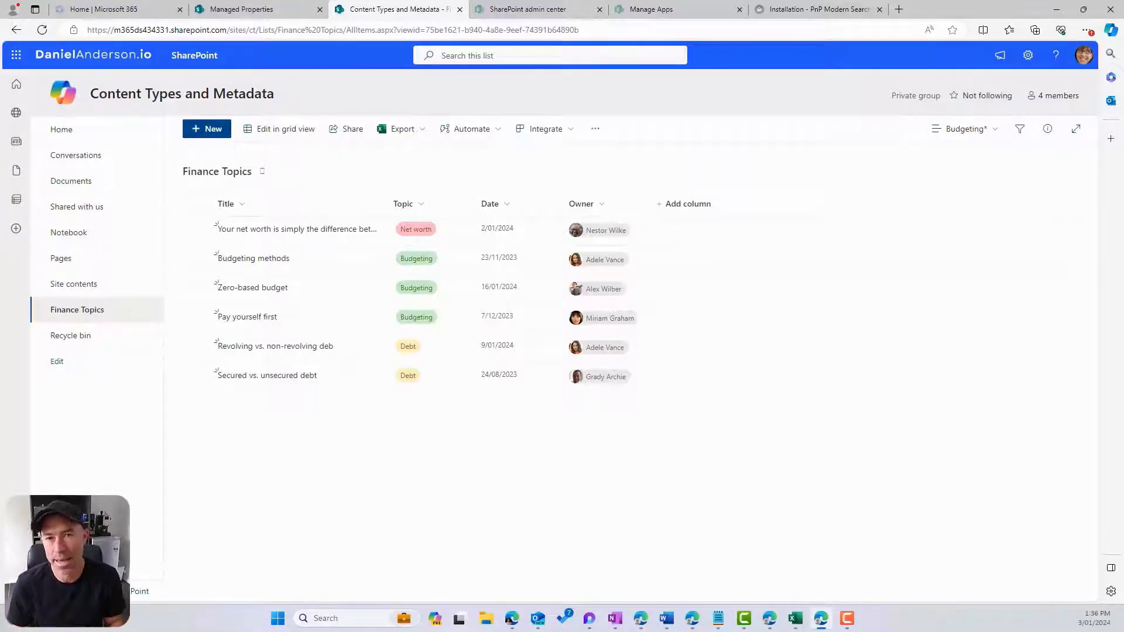
- Download pnp-modern-search-parts-v4.sppkg from the PnP Modern Search 4.10.1 release on GitHub, starting from the installation guide
key(alt+Tab)
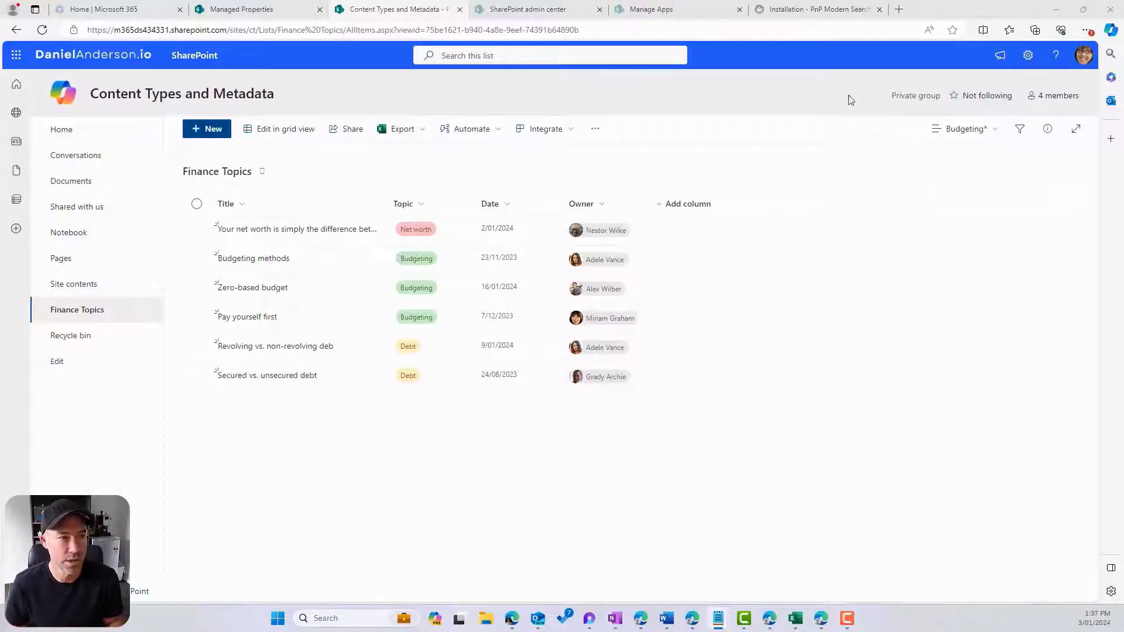
click(786, 11)
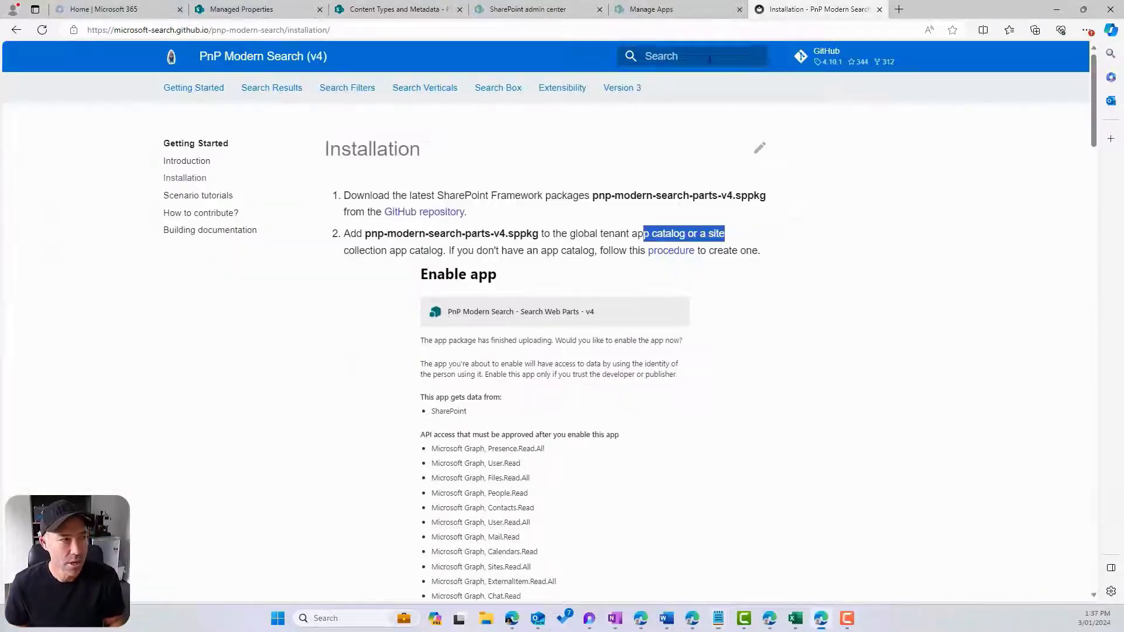
click(206, 56)
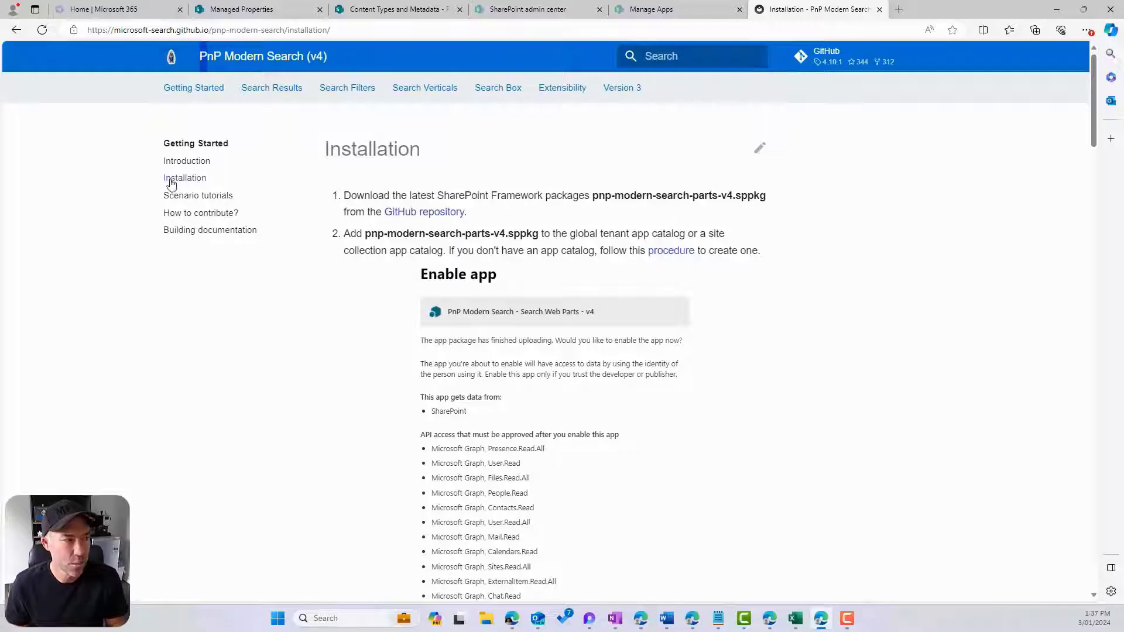
drag(588, 200, 767, 193)
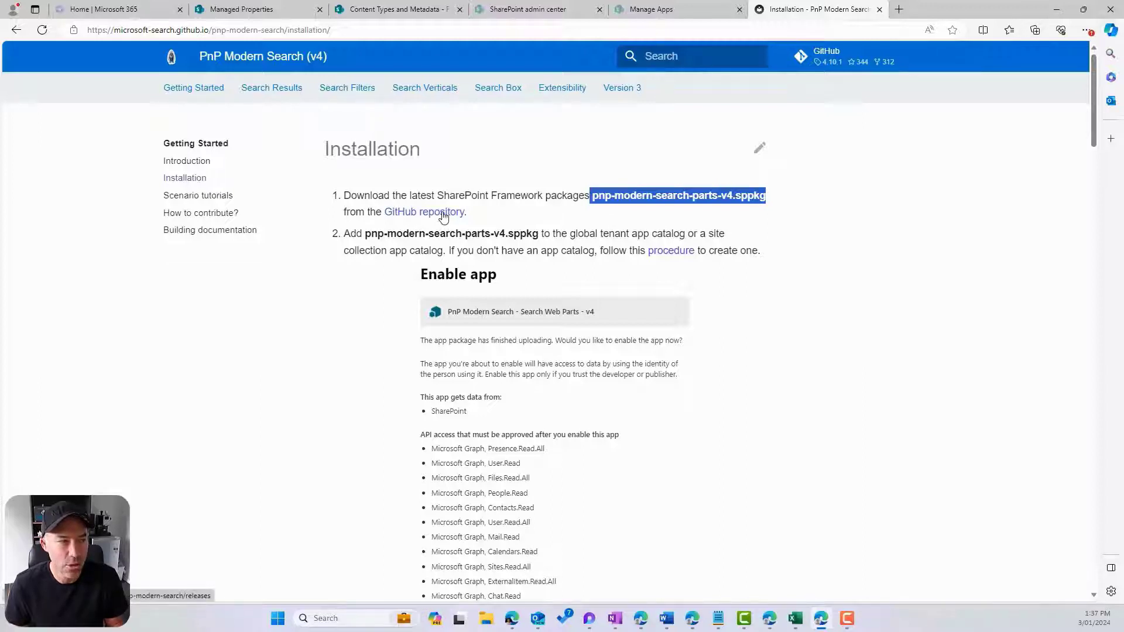
click(801, 56)
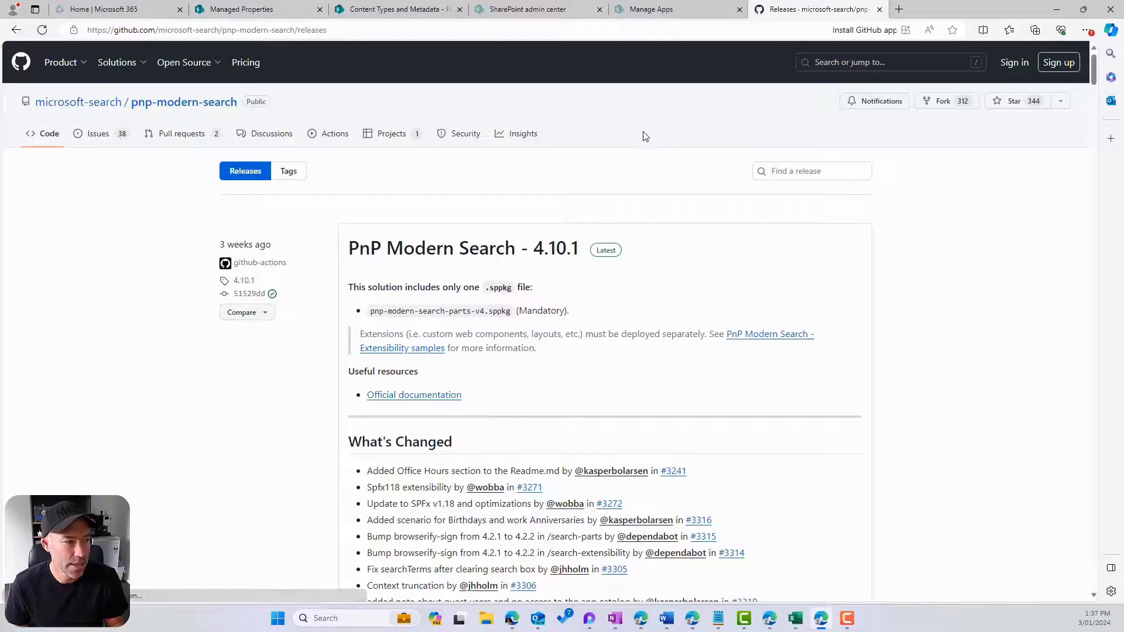
scroll(645, 136, down, 10)
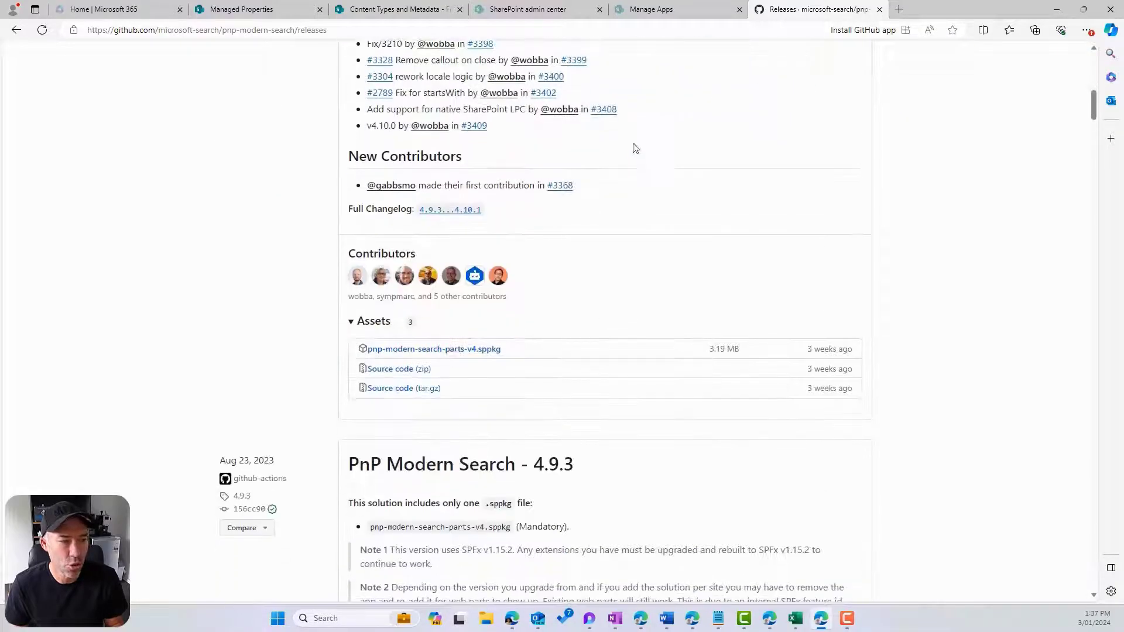
click(441, 350)
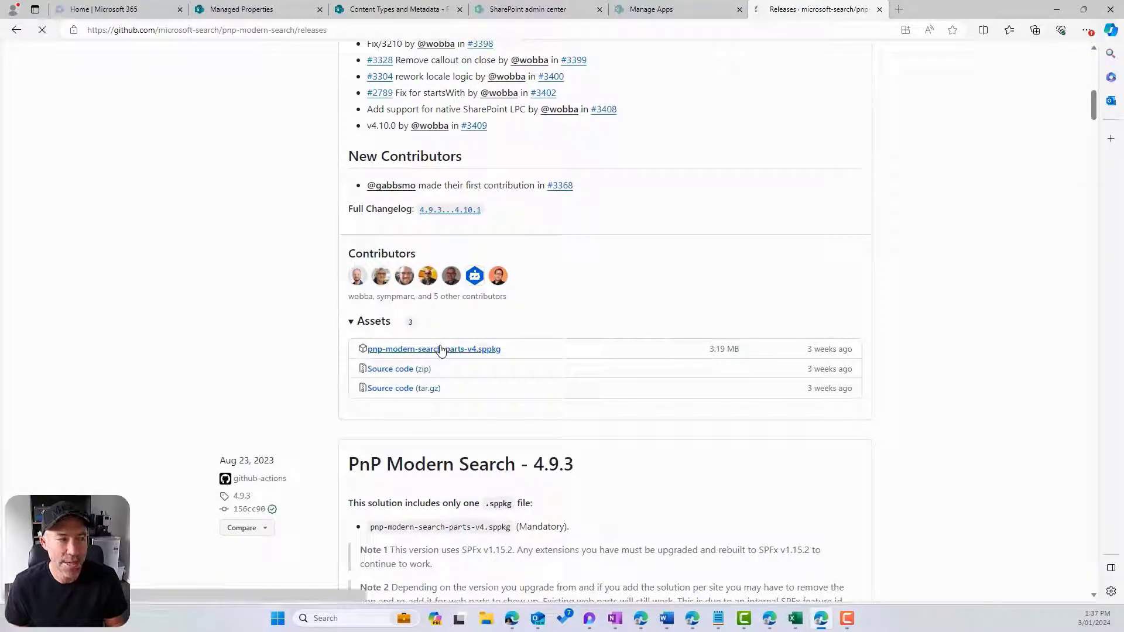
mouse_move(941, 79)
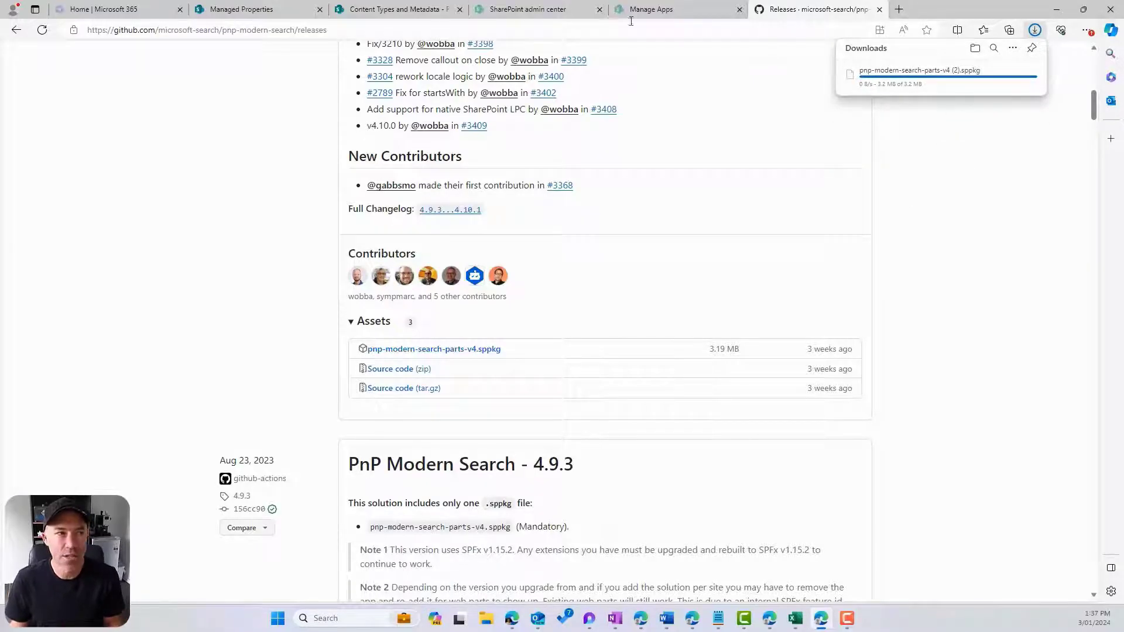
- Open the tenant app catalog from the SharePoint admin center's Apps feature and upload the downloaded PnP Modern Search package
click(527, 13)
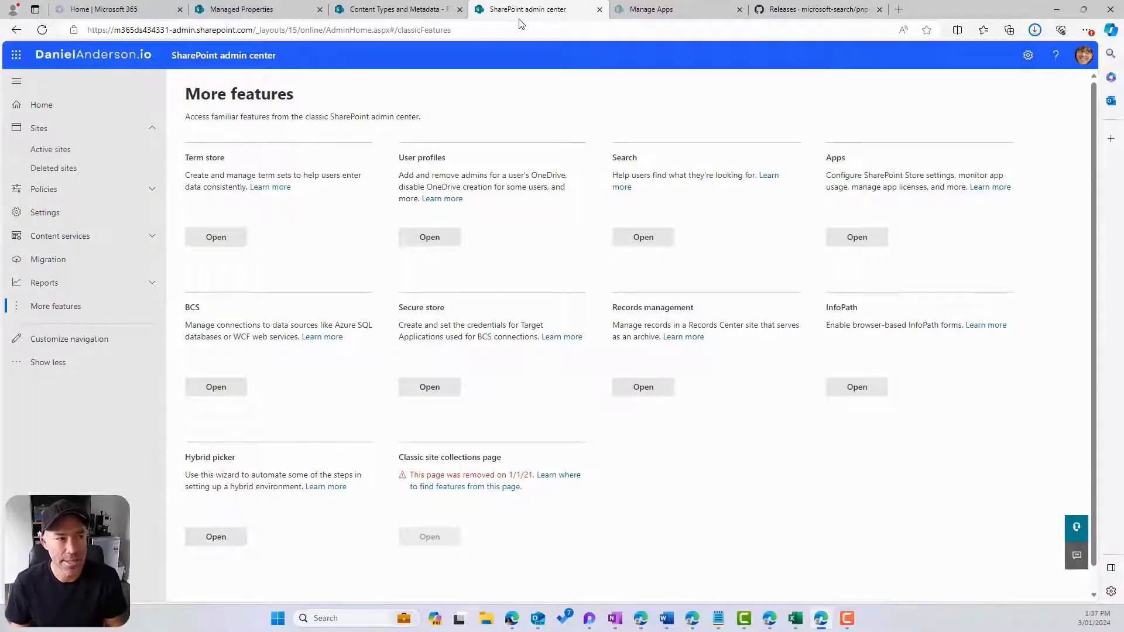
click(863, 248)
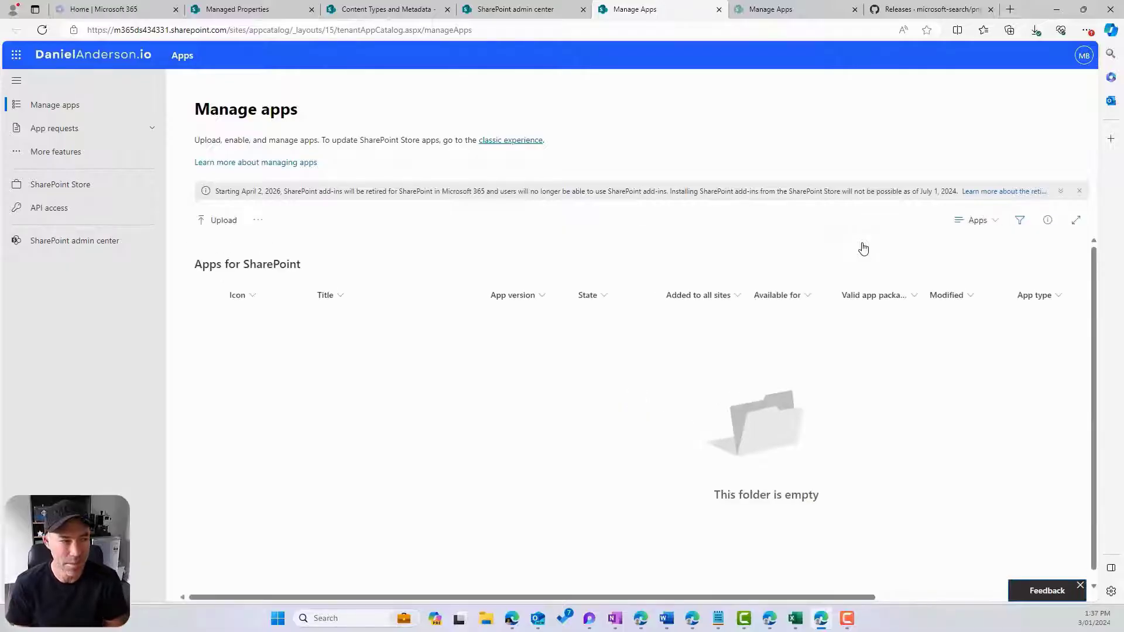
click(217, 220)
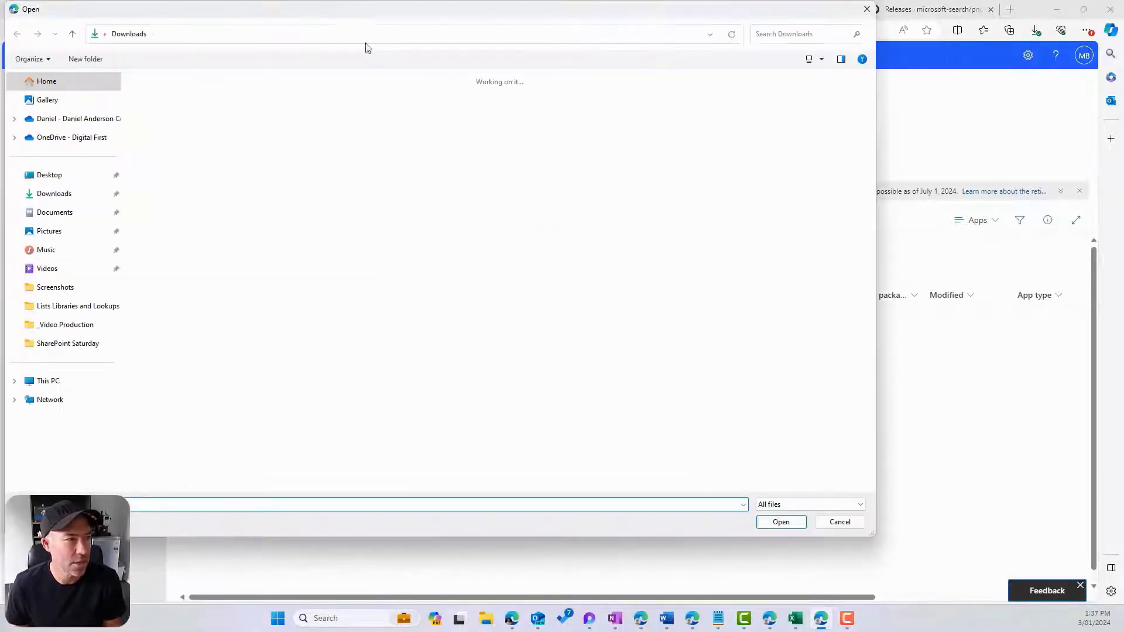
drag(650, 76, 1123, 76)
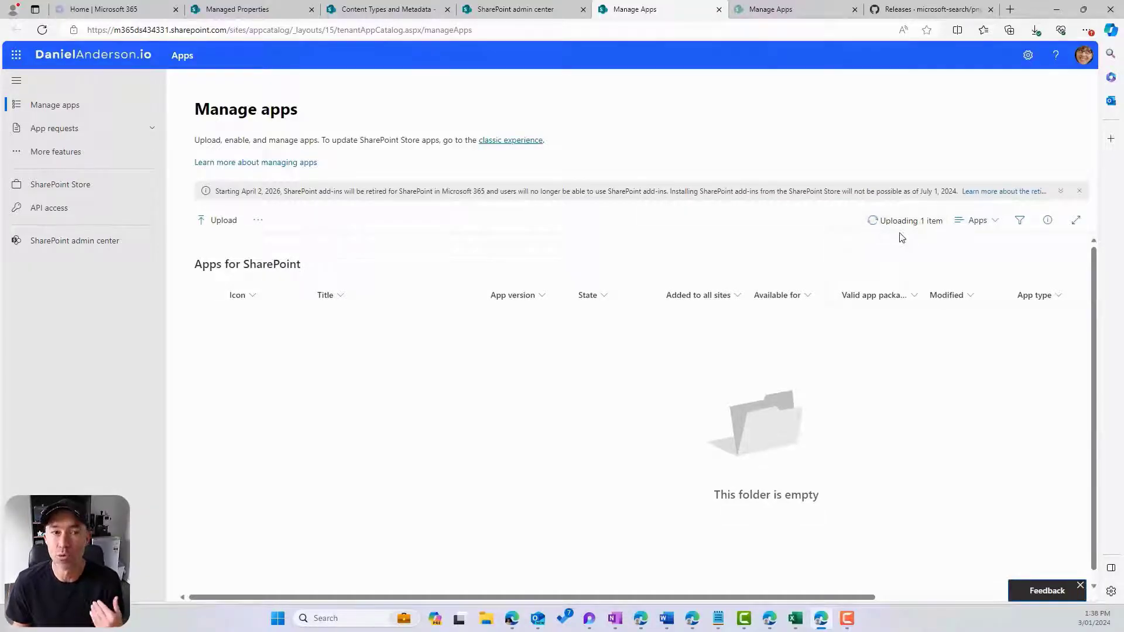
- Review the PnP Modern Search installation guide's Enable app section, including the required API access and the app availability options
click(928, 10)
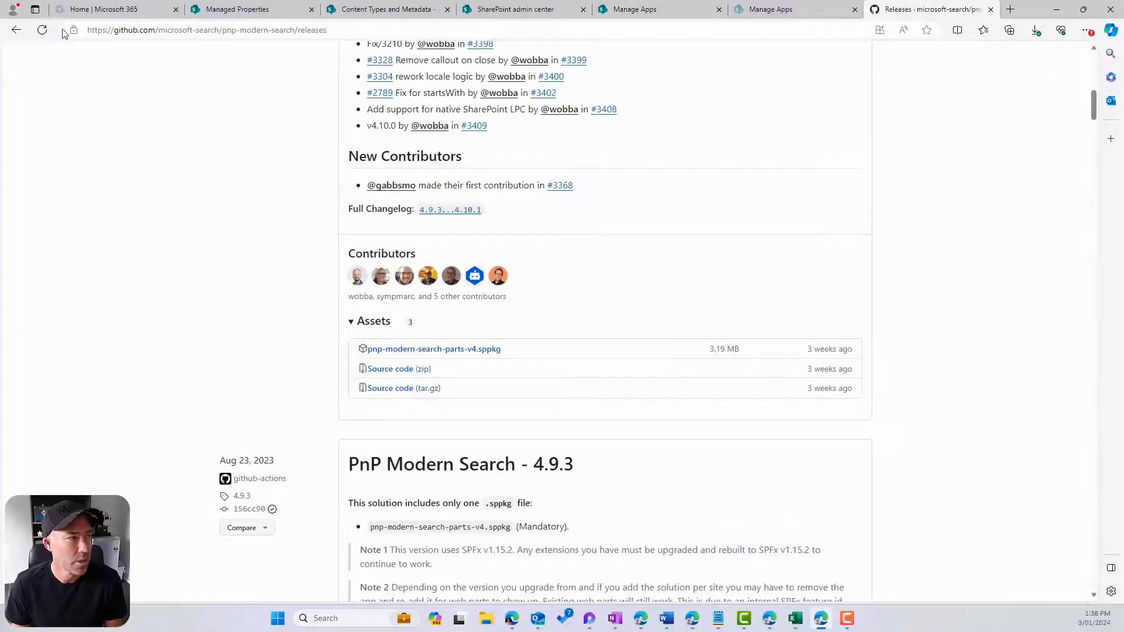
click(16, 30)
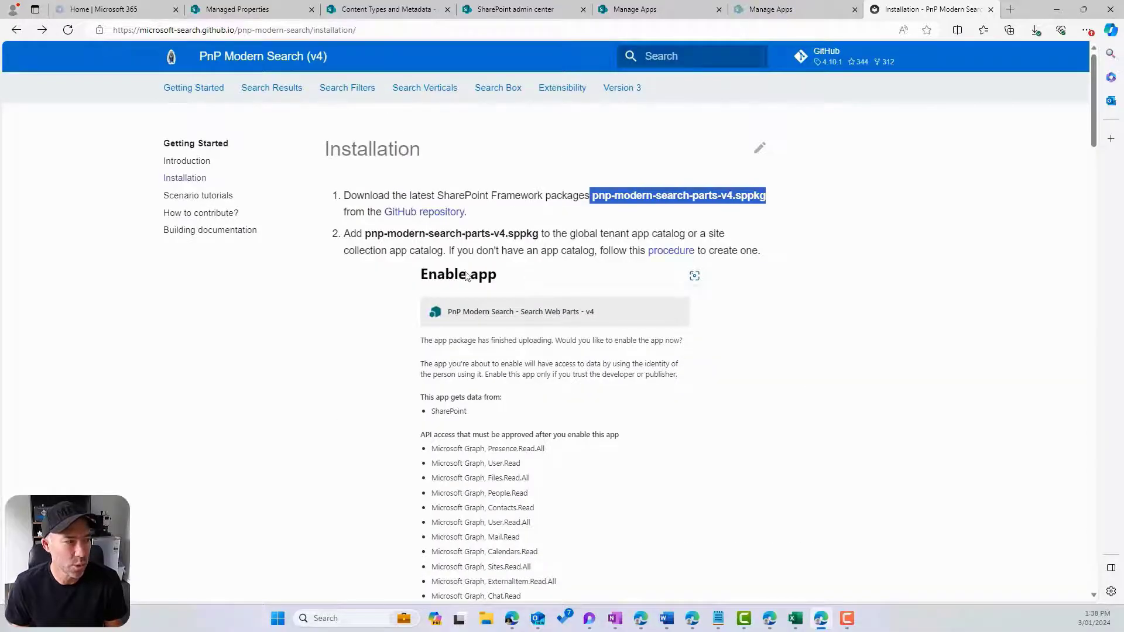
scroll(479, 278, down, 5)
scroll(442, 235, up, 1)
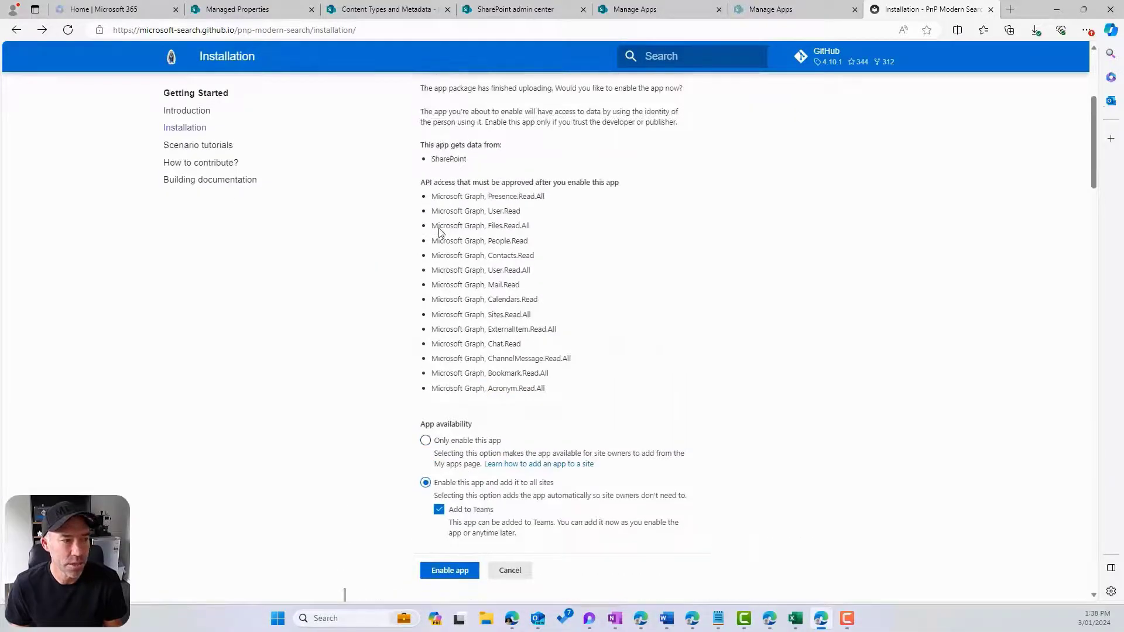
scroll(439, 232, up, 2)
scroll(439, 170, up, 2)
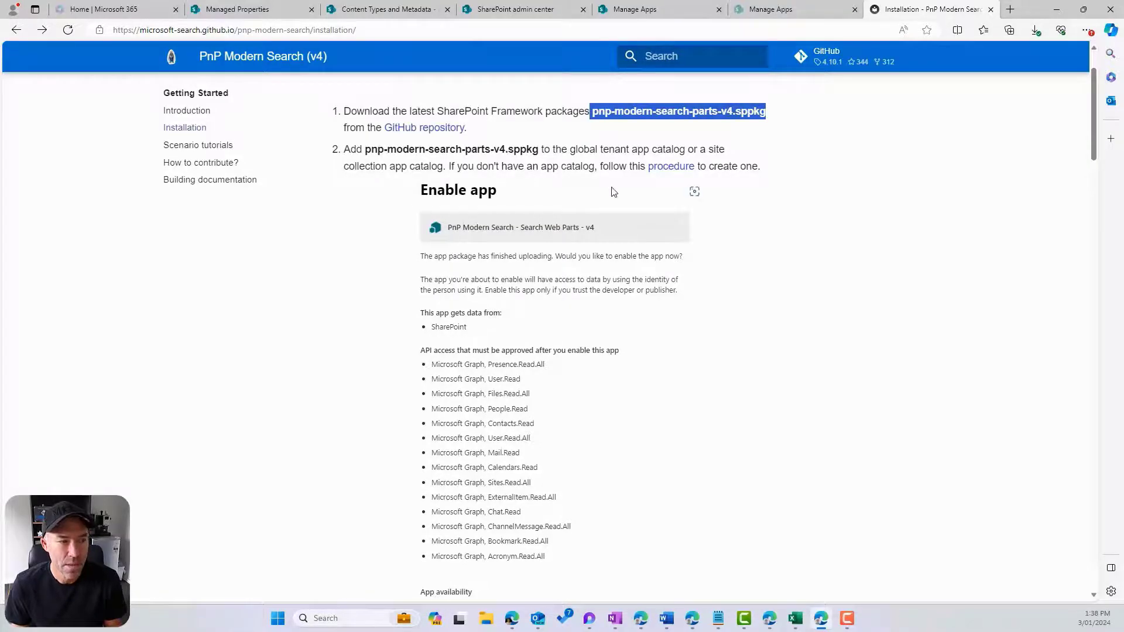
scroll(515, 340, down, 4)
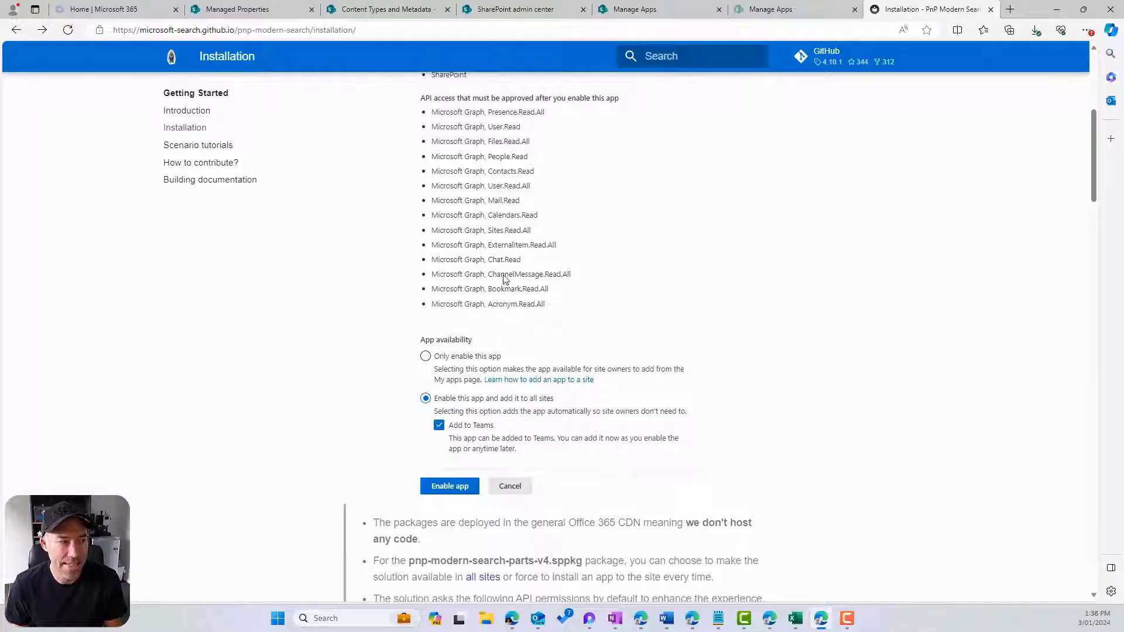
scroll(527, 281, up, 3)
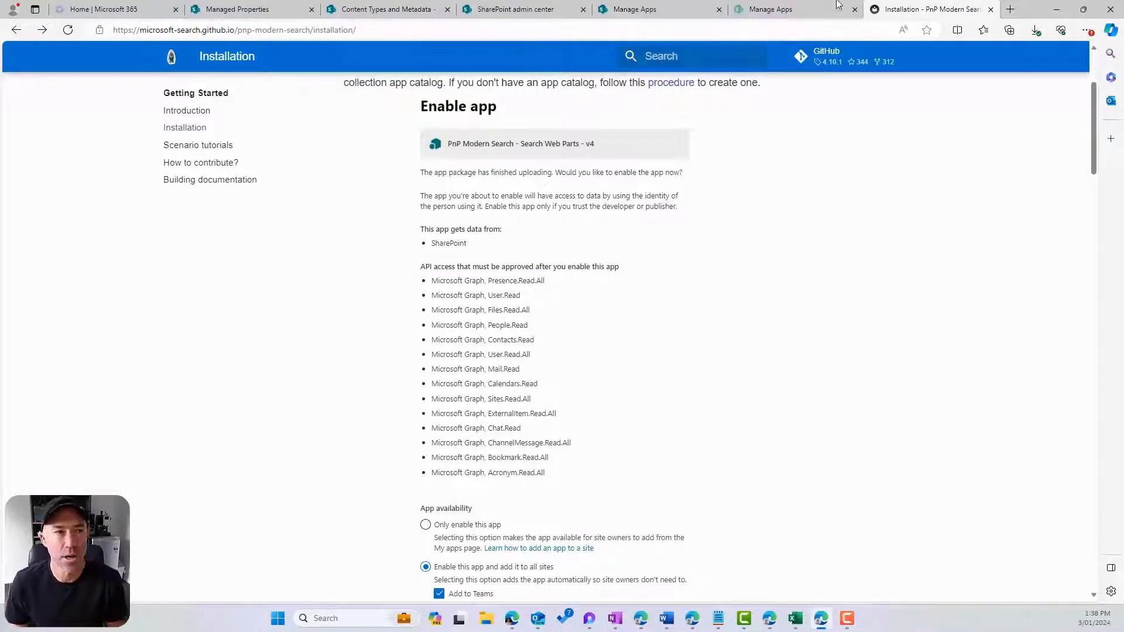
- Return to the catalog page where the package was uploaded and close the duplicate Manage Apps page
click(774, 10)
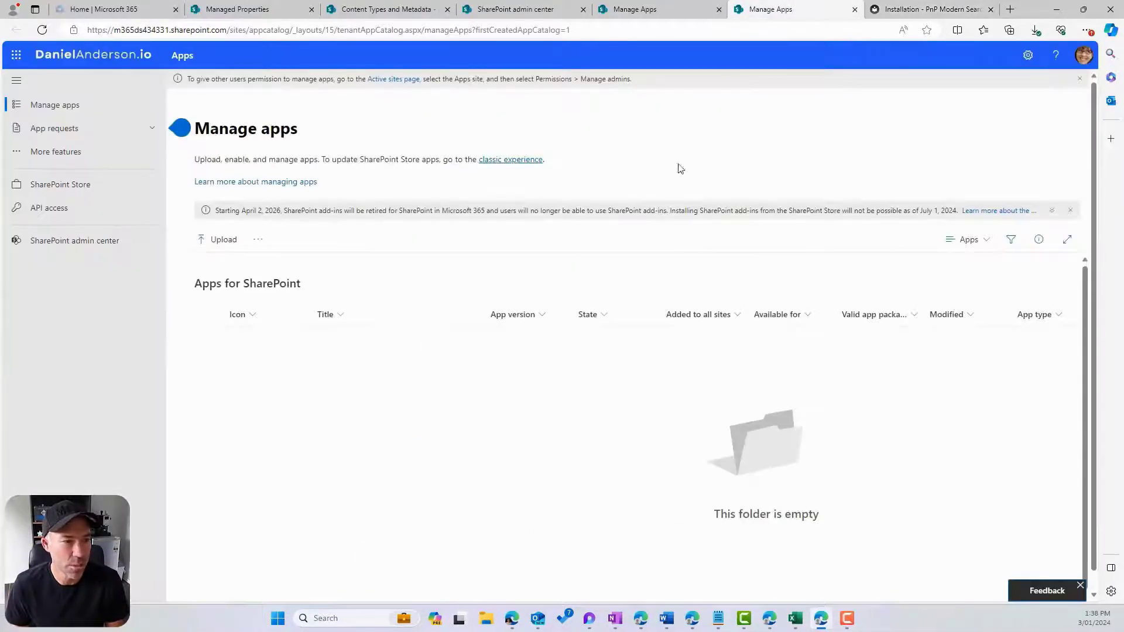
click(656, 16)
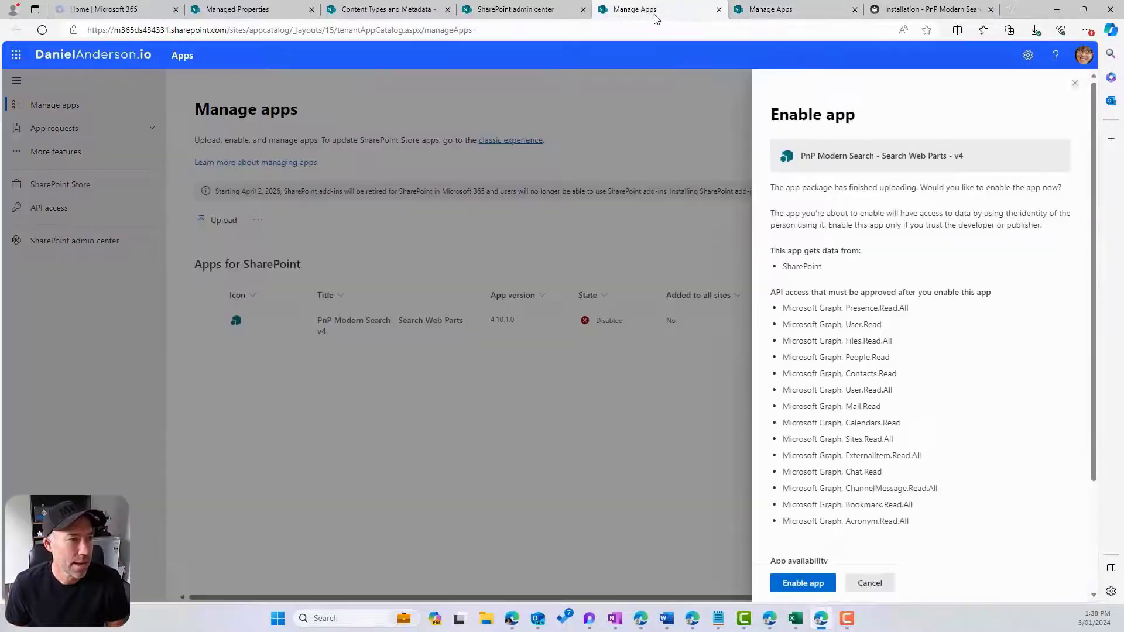
click(855, 10)
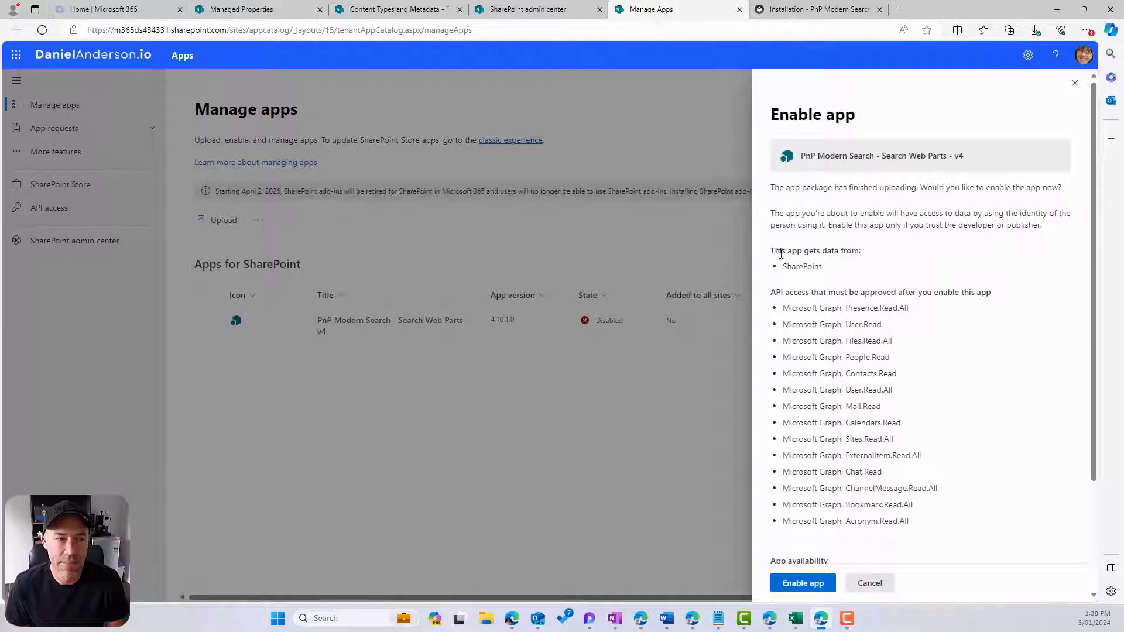
- Review the requested API access and enable PnP Modern Search - Search Web Parts - v4 with the "Only enable this app" availability
drag(781, 251, 891, 340)
drag(814, 292, 920, 294)
click(936, 293)
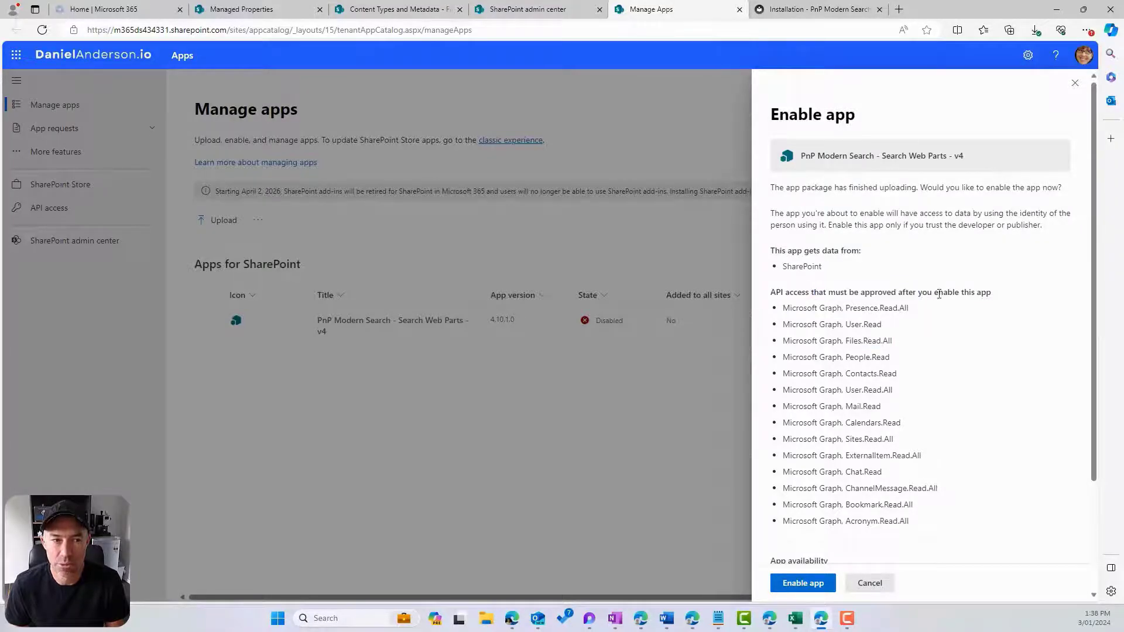
scroll(958, 299, down, 3)
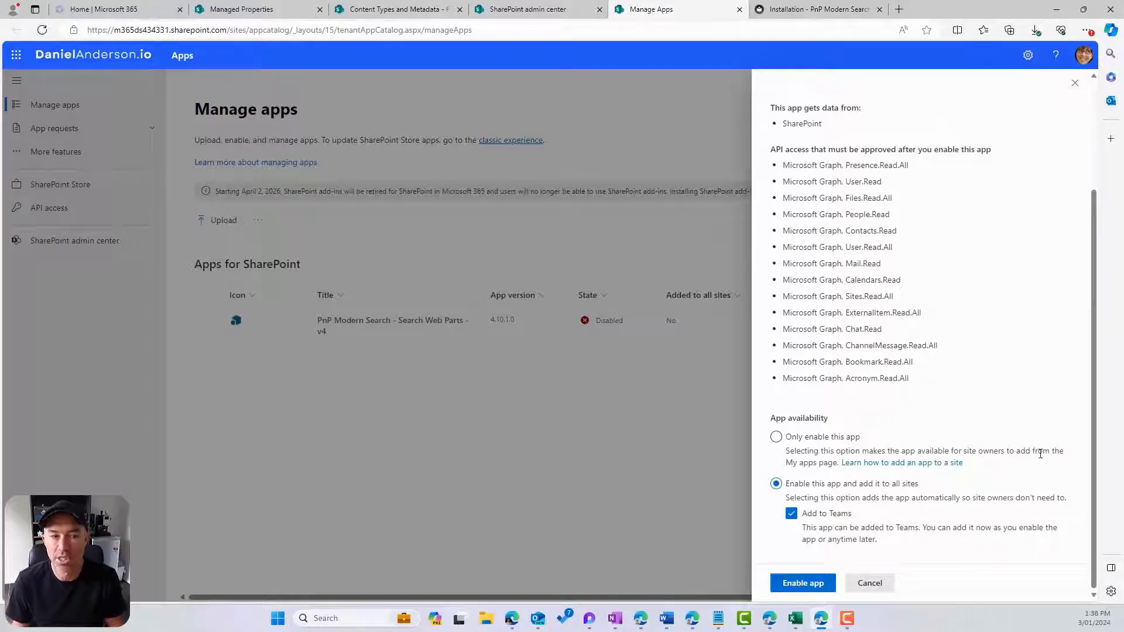
click(776, 438)
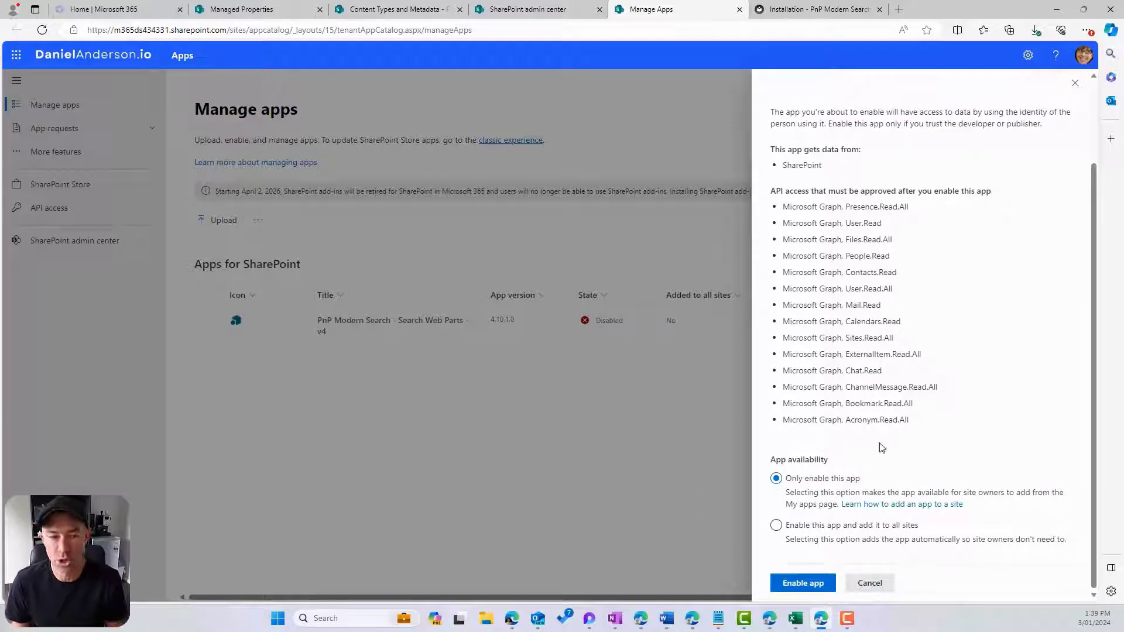
click(808, 586)
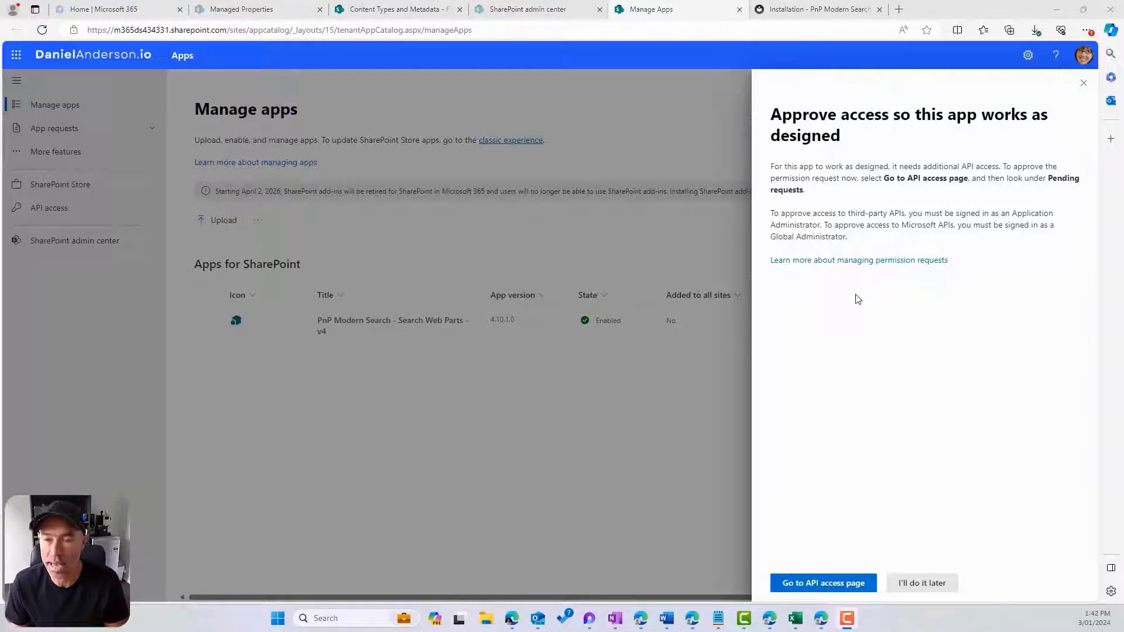
- Go to the API access page and approve the pending Microsoft Graph requests for Presence.Read.All and User.Read
click(834, 584)
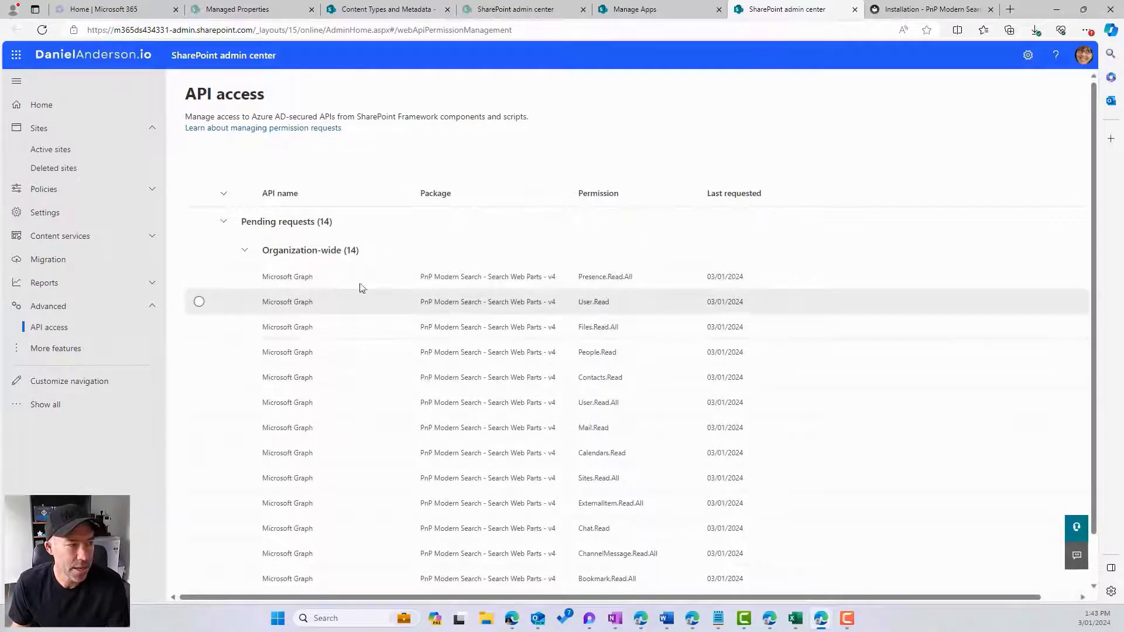
scroll(281, 244, down, 1)
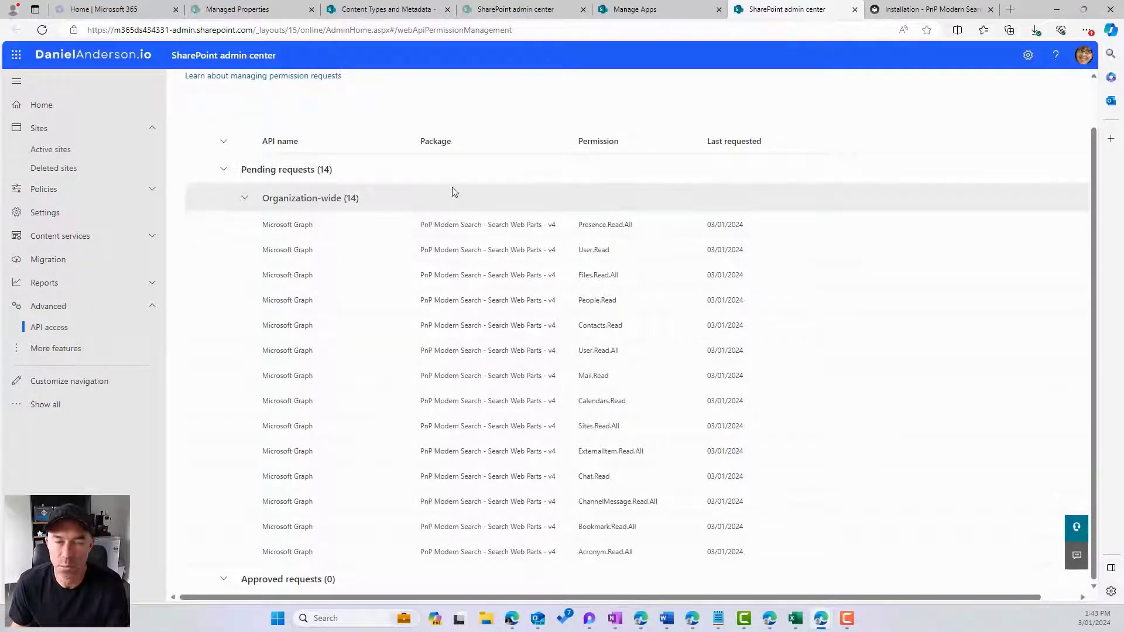
click(212, 230)
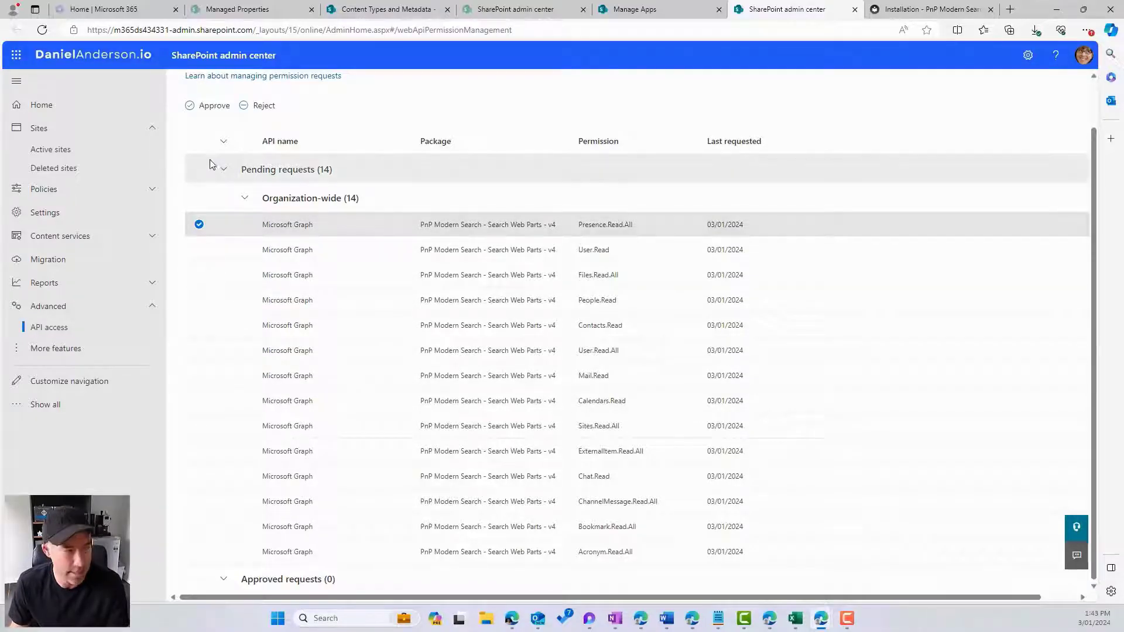
click(213, 110)
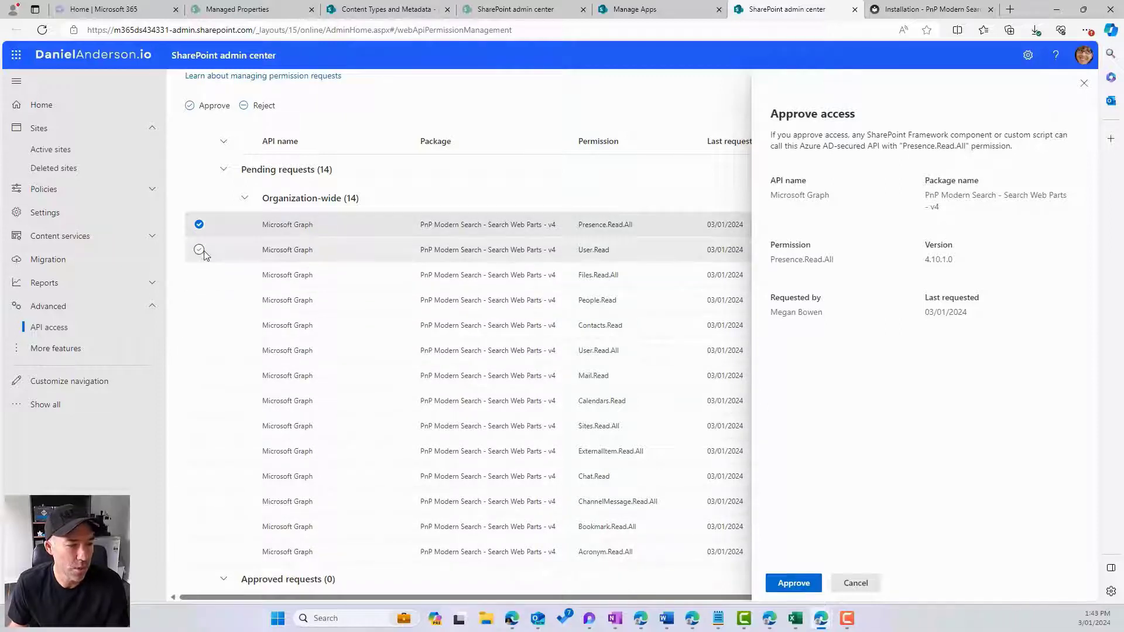
click(199, 224)
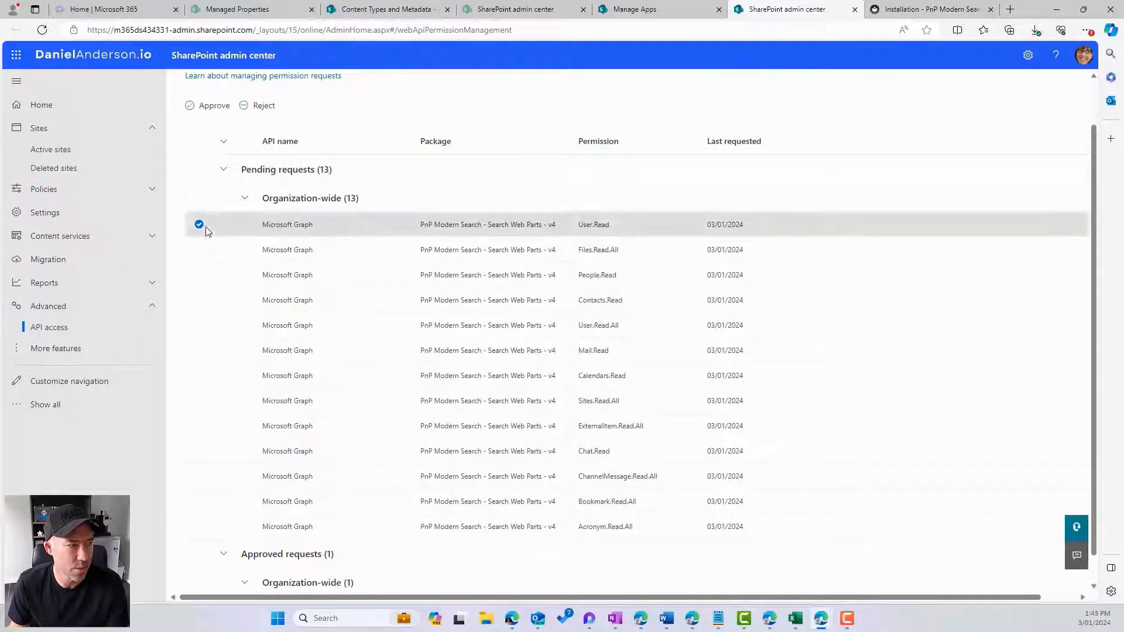
click(209, 106)
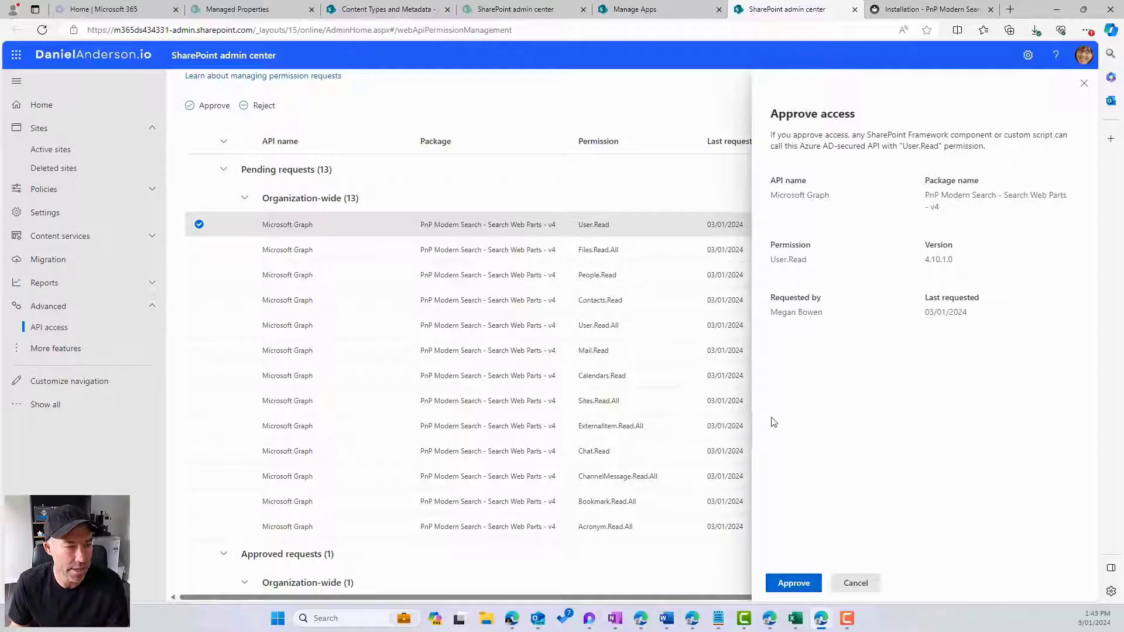
click(794, 584)
- Approve the pending Microsoft Graph requests for Files.Read.All, People.Read, User.Read.All and Contacts.Read
click(200, 224)
click(209, 106)
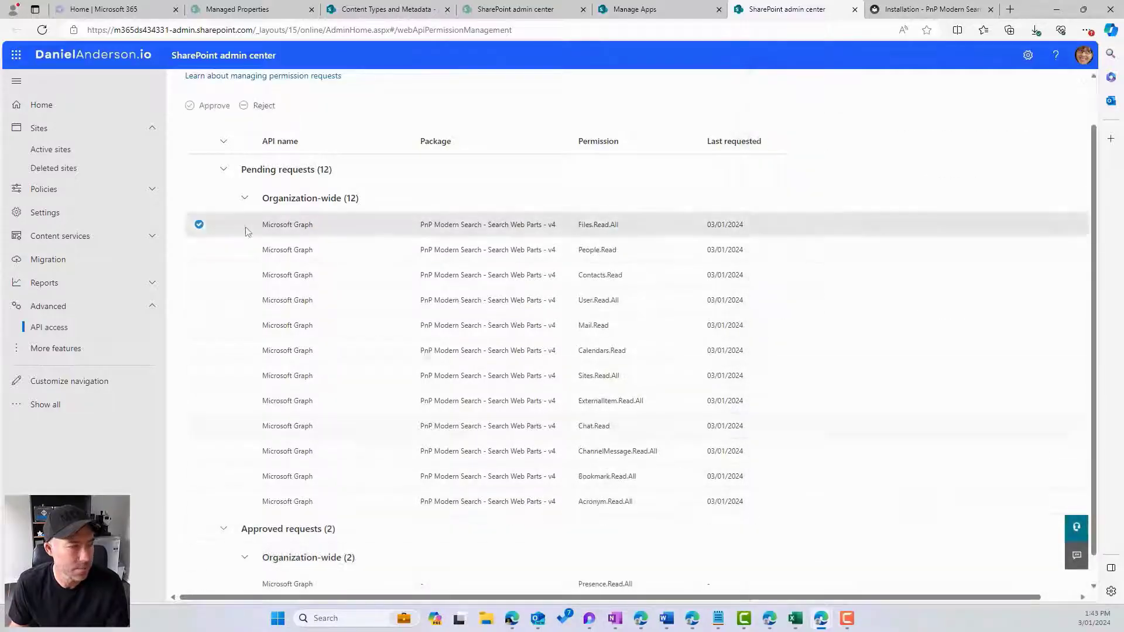
click(794, 583)
click(199, 224)
click(209, 106)
click(794, 583)
click(199, 249)
click(209, 106)
click(794, 583)
click(209, 106)
click(794, 583)
- Approve the pending Microsoft Graph requests for Mail.Read, Calendars.Read, Sites.Read.All and ExternalItem.Read.All
click(199, 224)
click(209, 106)
click(794, 584)
click(199, 224)
click(209, 106)
click(794, 584)
click(199, 250)
click(209, 106)
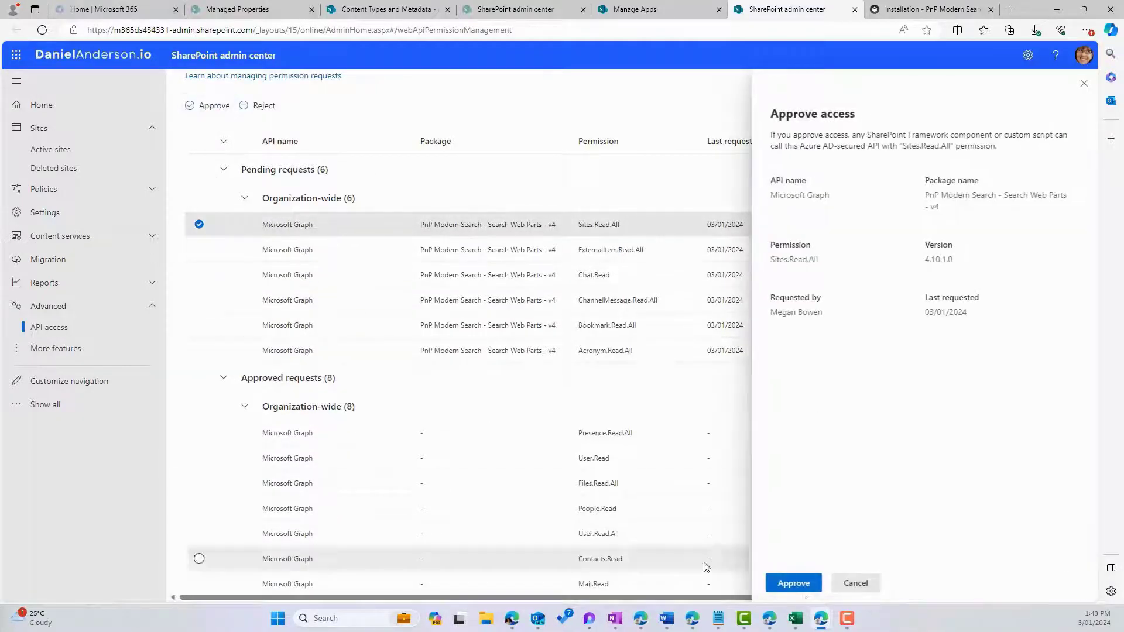
click(794, 583)
click(199, 224)
click(209, 106)
click(804, 586)
- Approve the pending Microsoft Graph requests for Chat.Read, ChannelMessage.Read.All, Bookmark.Read.All and Acronym.Read.All
click(199, 224)
click(209, 106)
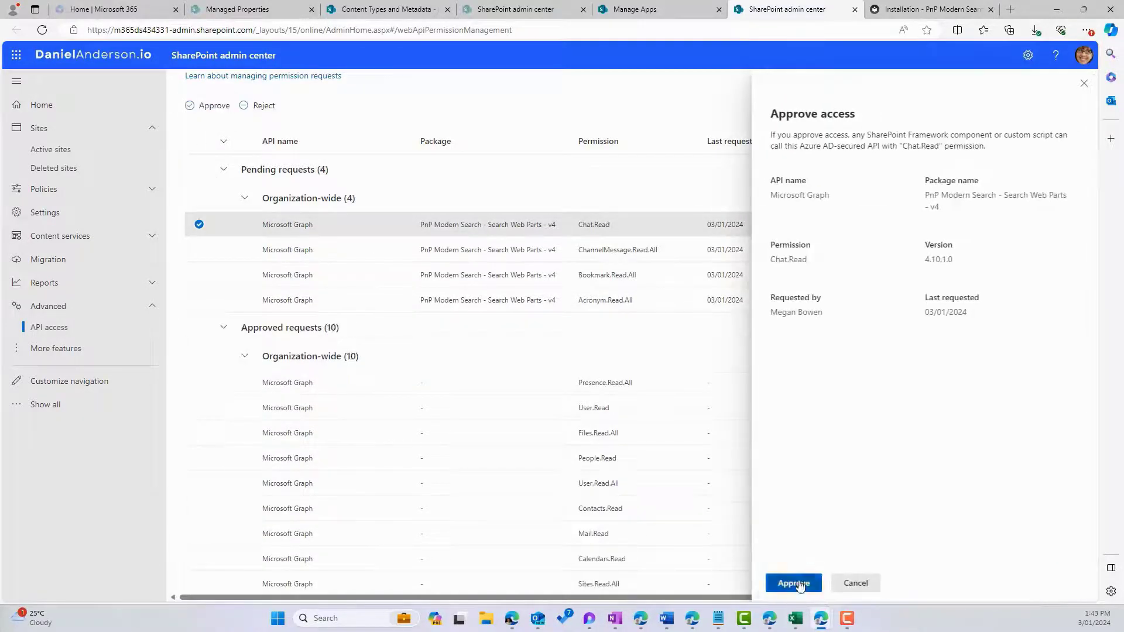
click(795, 584)
click(200, 224)
click(209, 106)
click(794, 583)
click(199, 224)
click(209, 106)
click(794, 583)
click(199, 224)
click(209, 106)
click(795, 583)
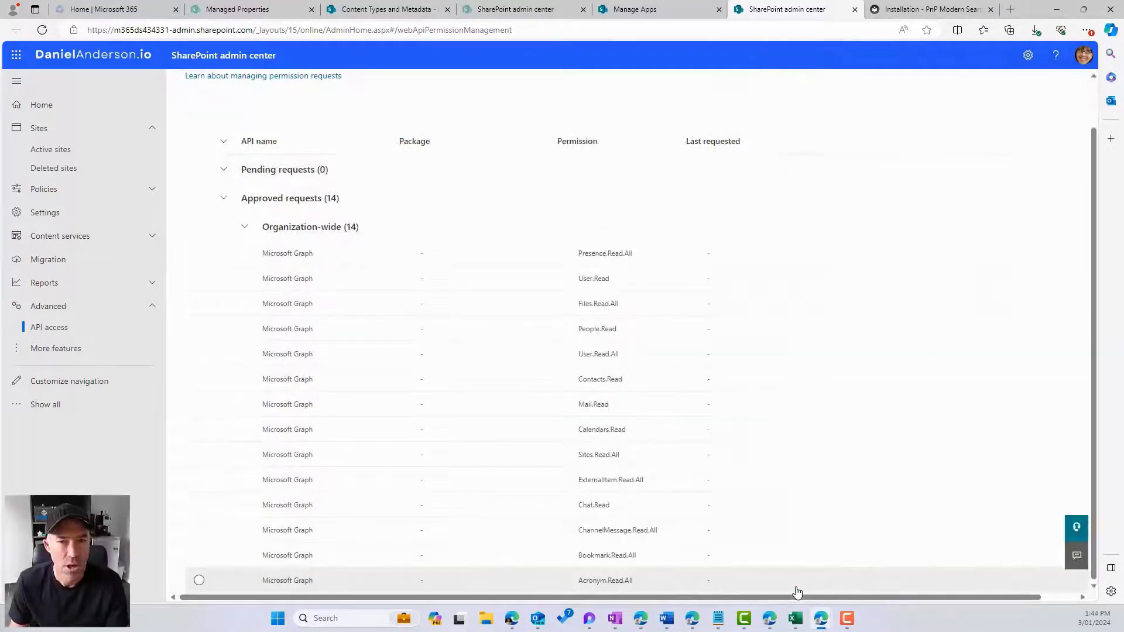
- Return to the Content Types and Metadata site and add the PnP Modern Search - Search Web Parts - v4 app to it
scroll(772, 546, up, 1)
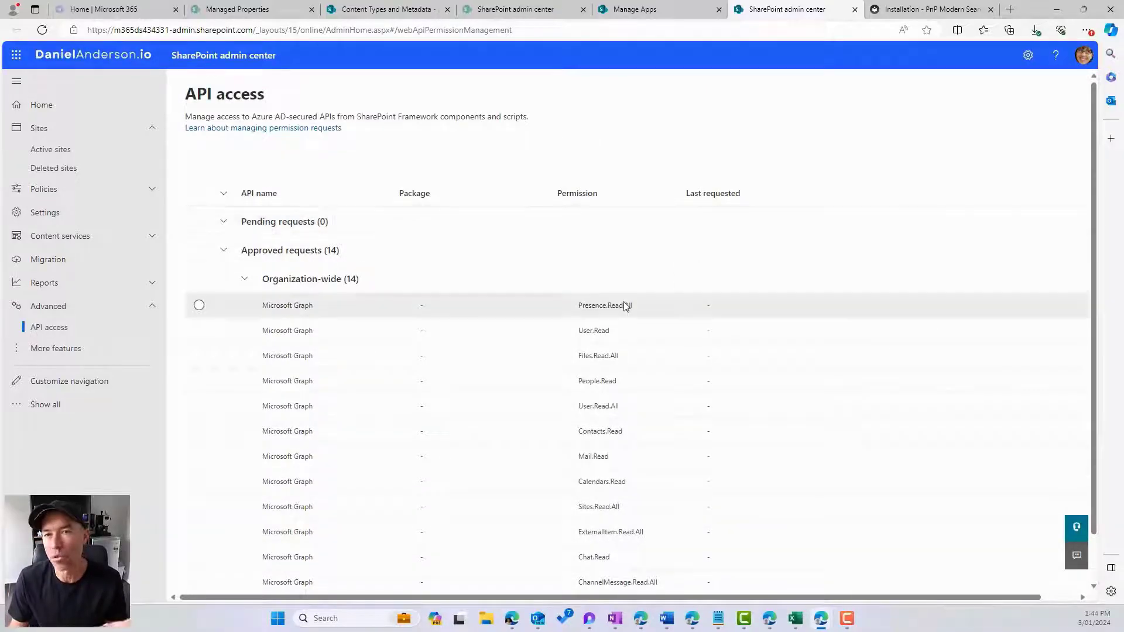
click(396, 11)
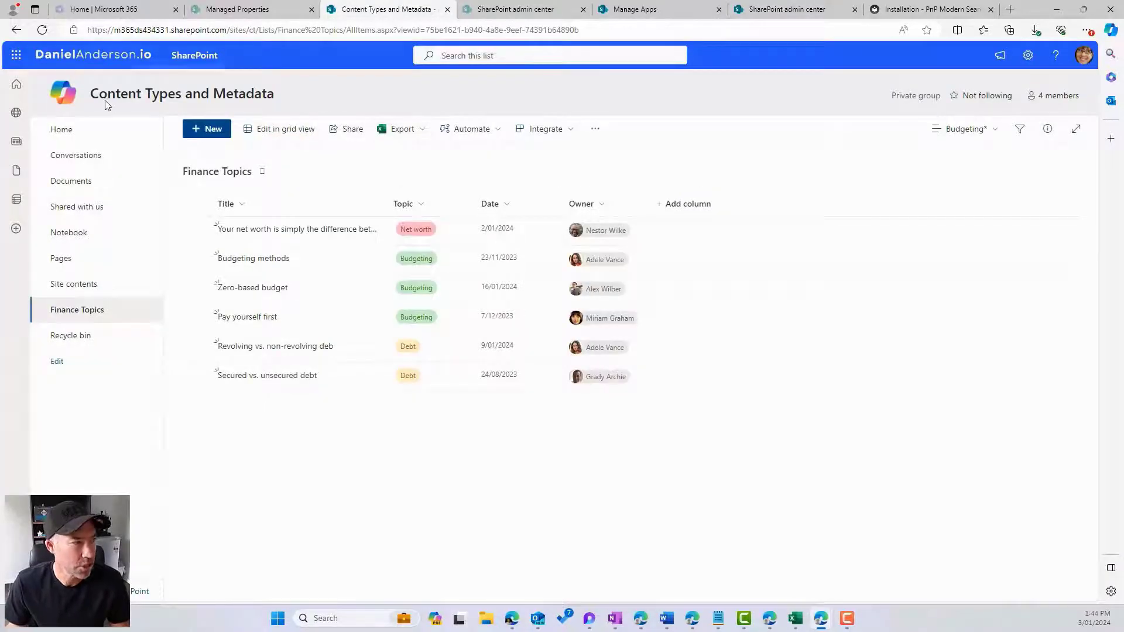
click(51, 36)
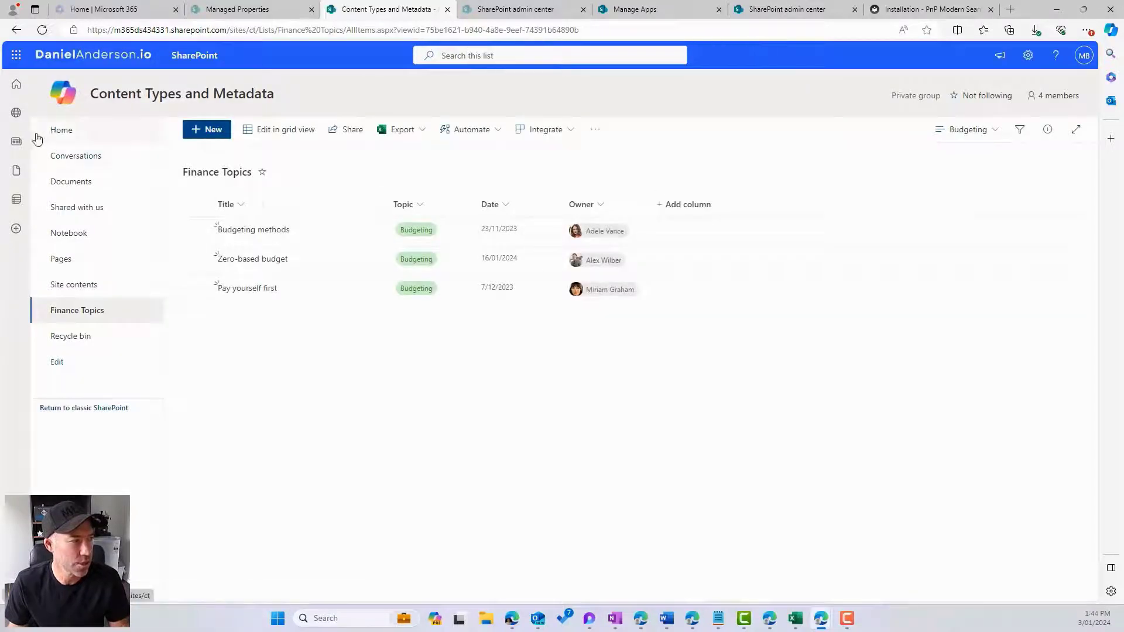
click(88, 136)
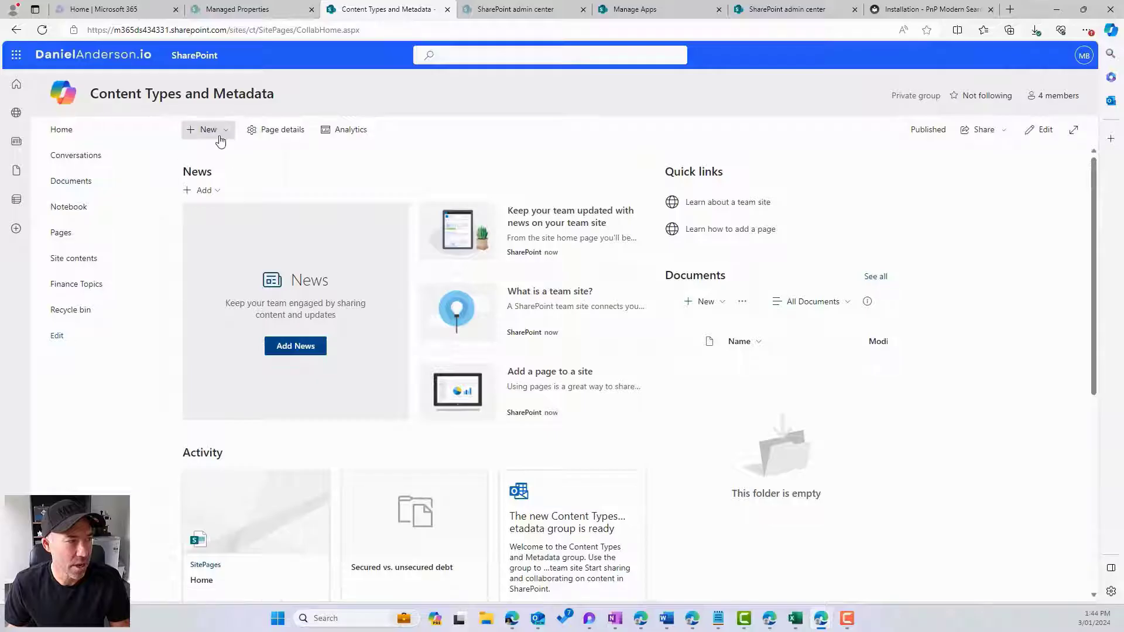
click(211, 131)
click(194, 302)
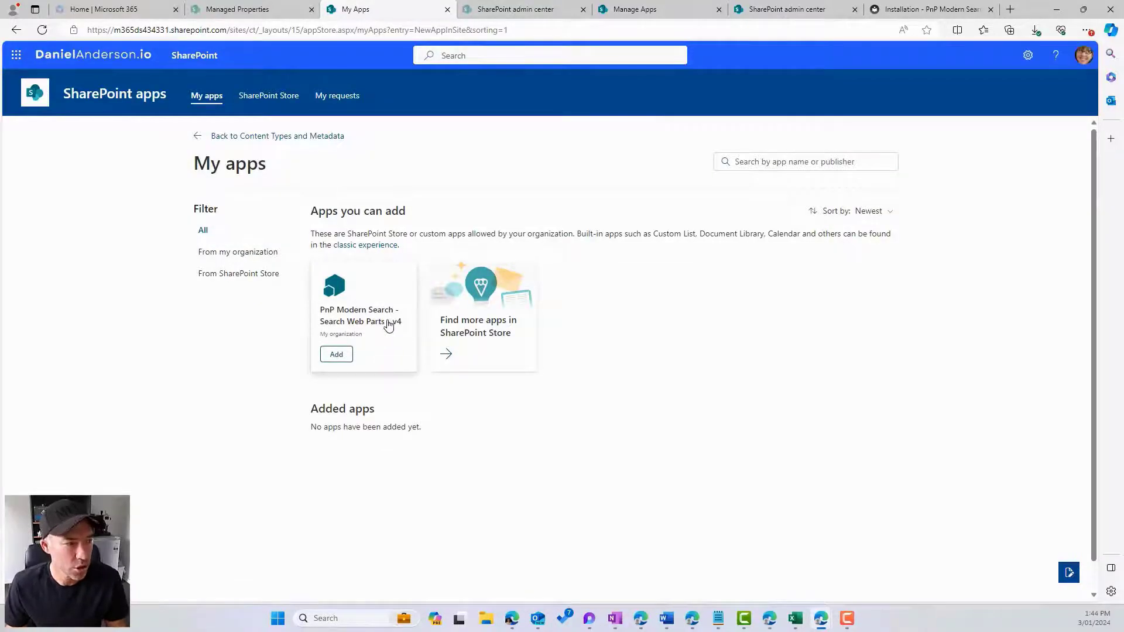
click(338, 355)
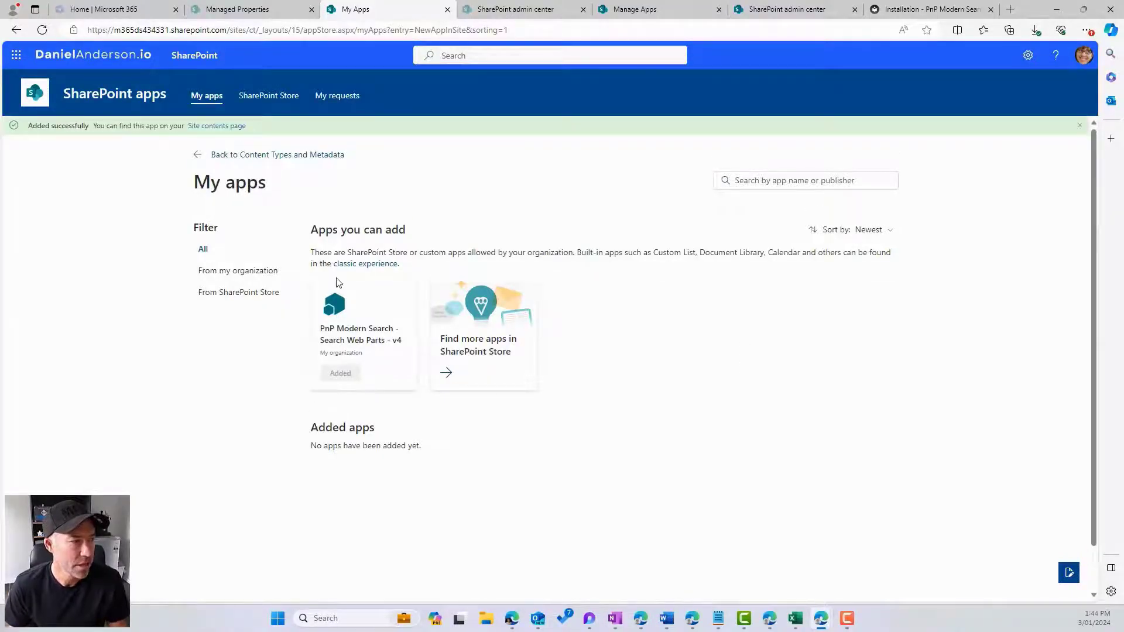
- Check the site contents for the PnP Modern Search app and view the Finance Topics list
click(226, 128)
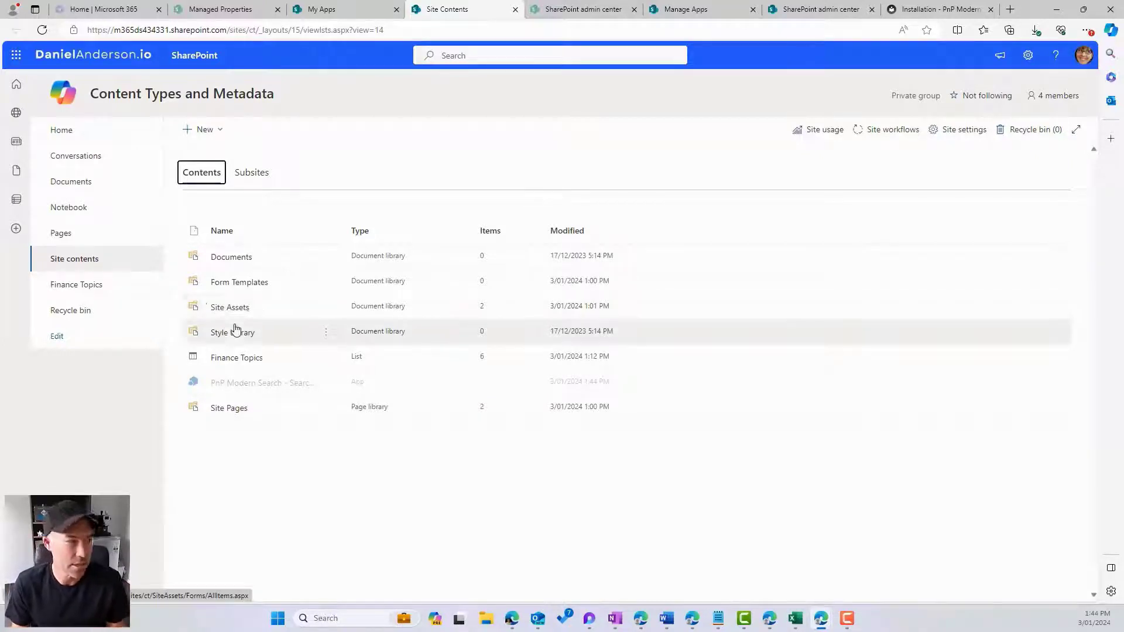
click(66, 132)
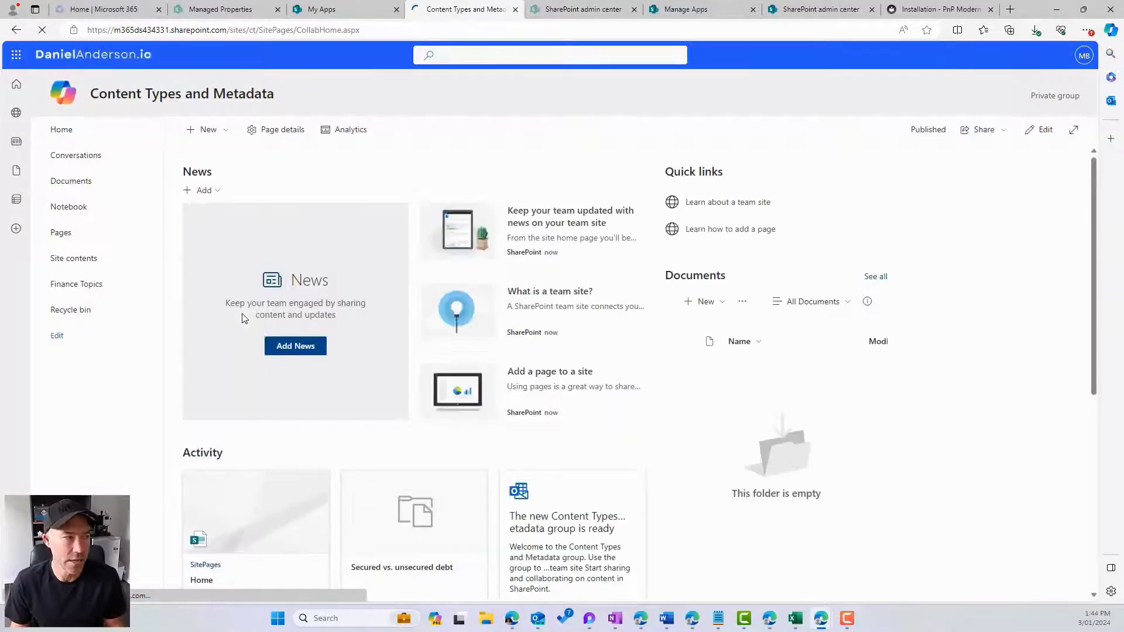
click(223, 132)
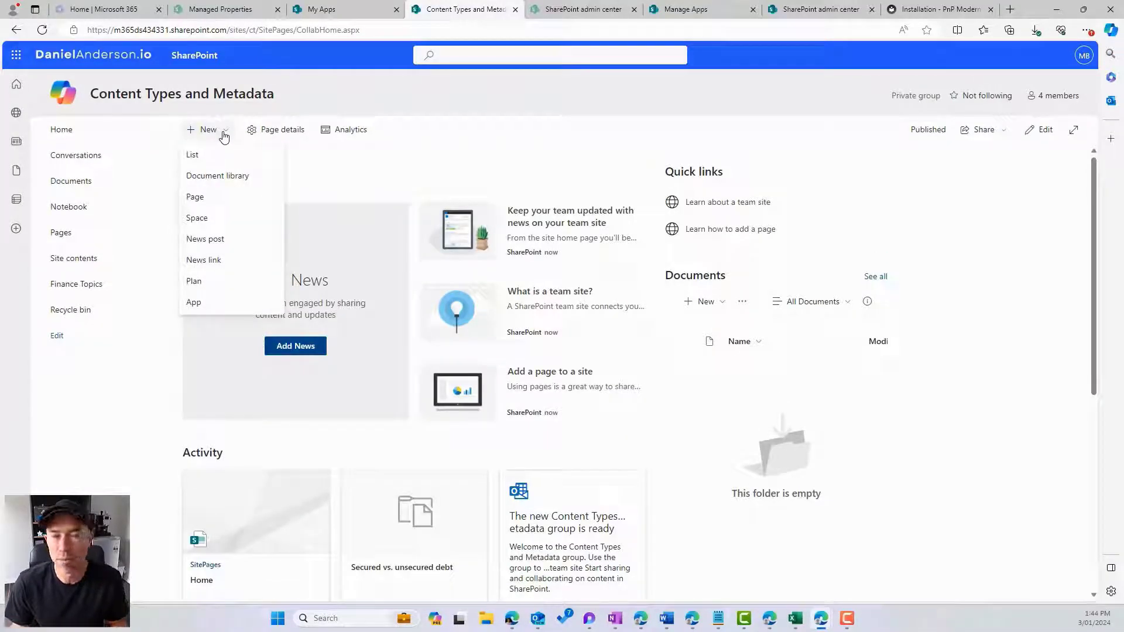
click(61, 284)
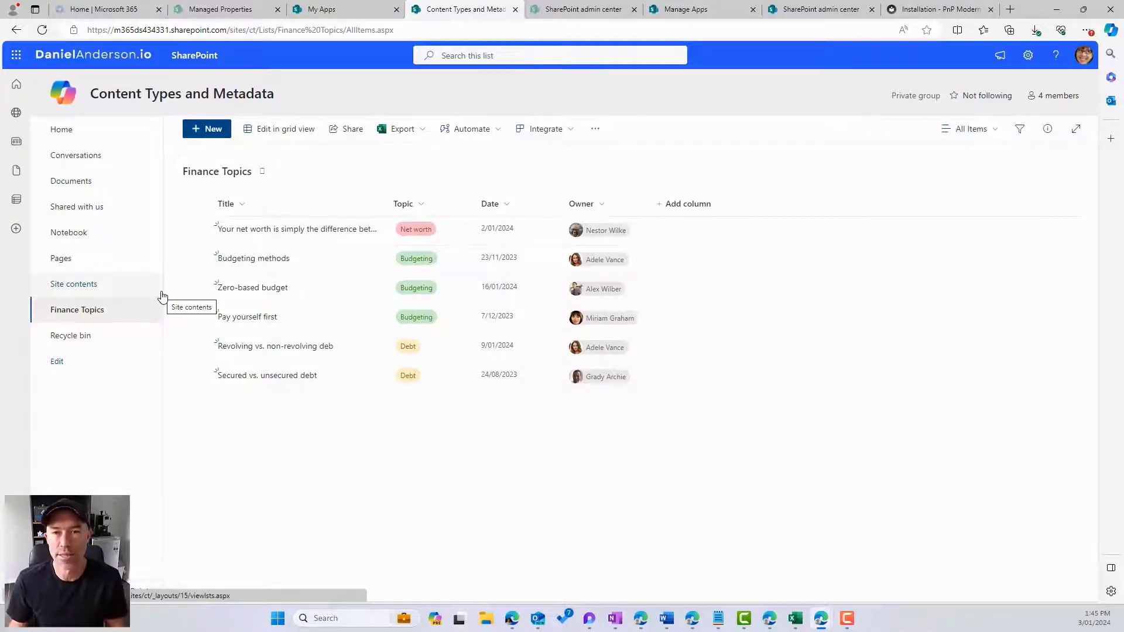
- Create a new site page from the Blank template, dismissing the introductory tour
click(64, 130)
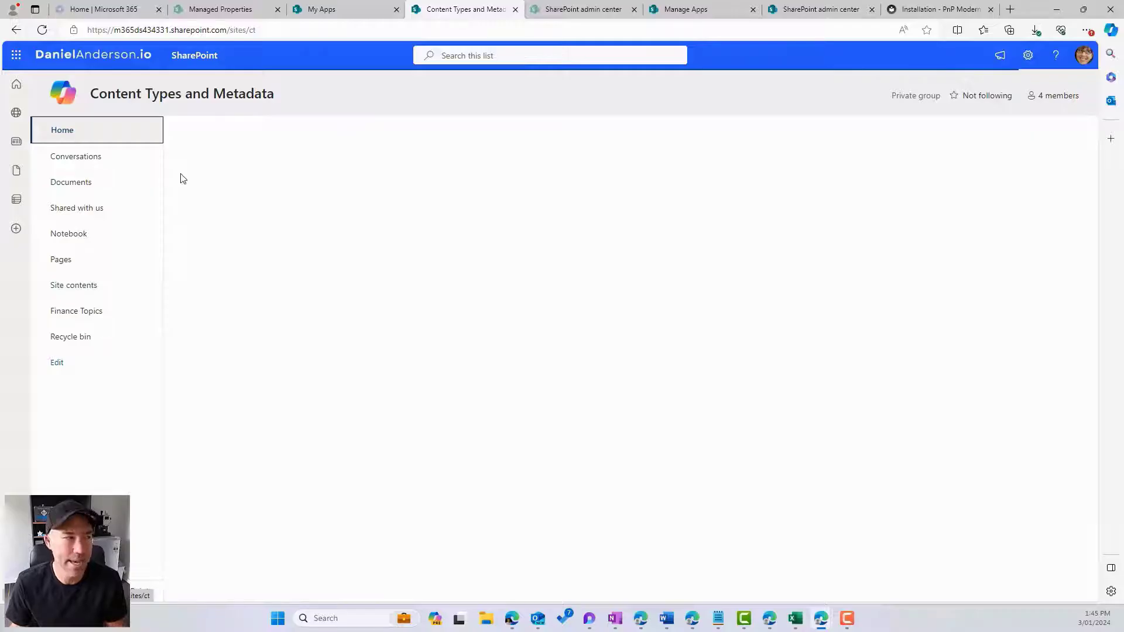
click(205, 130)
click(196, 197)
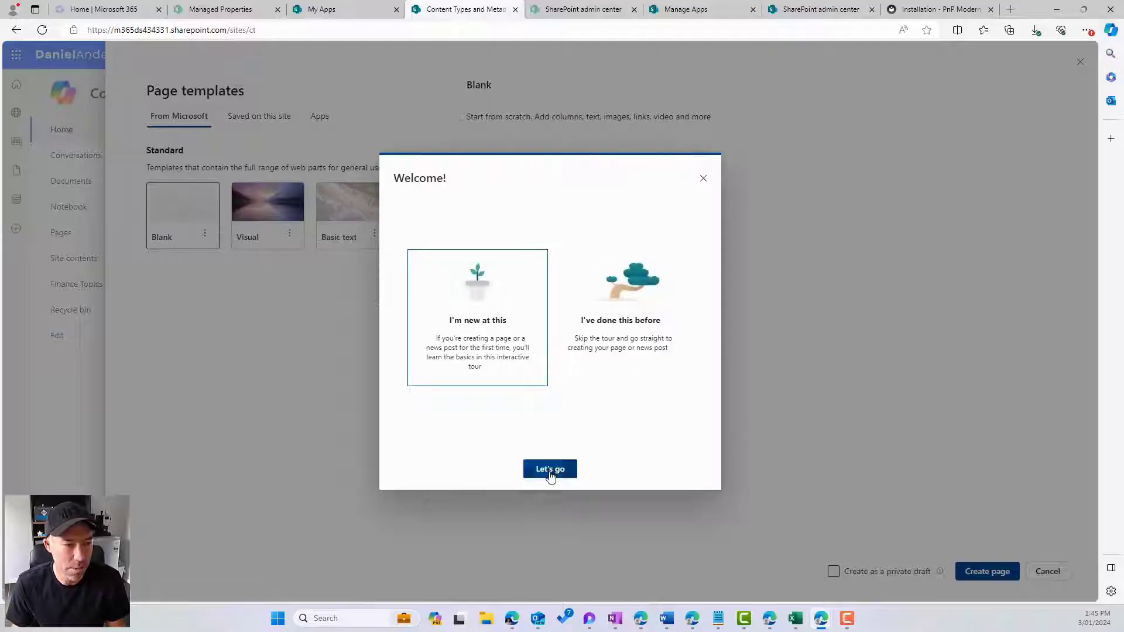
click(551, 468)
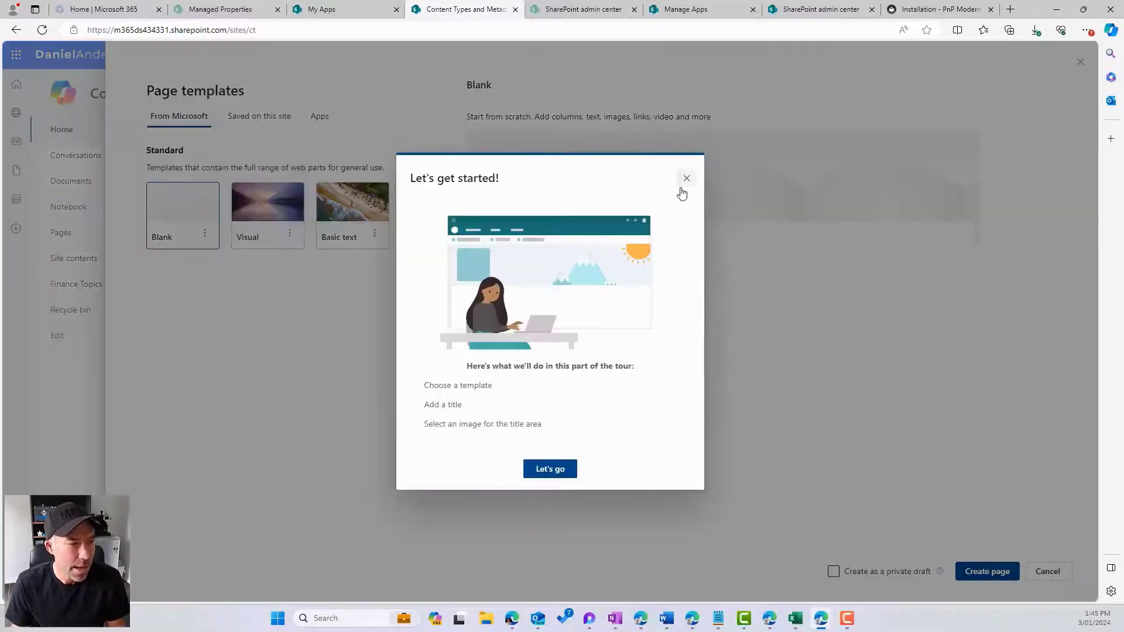
click(684, 177)
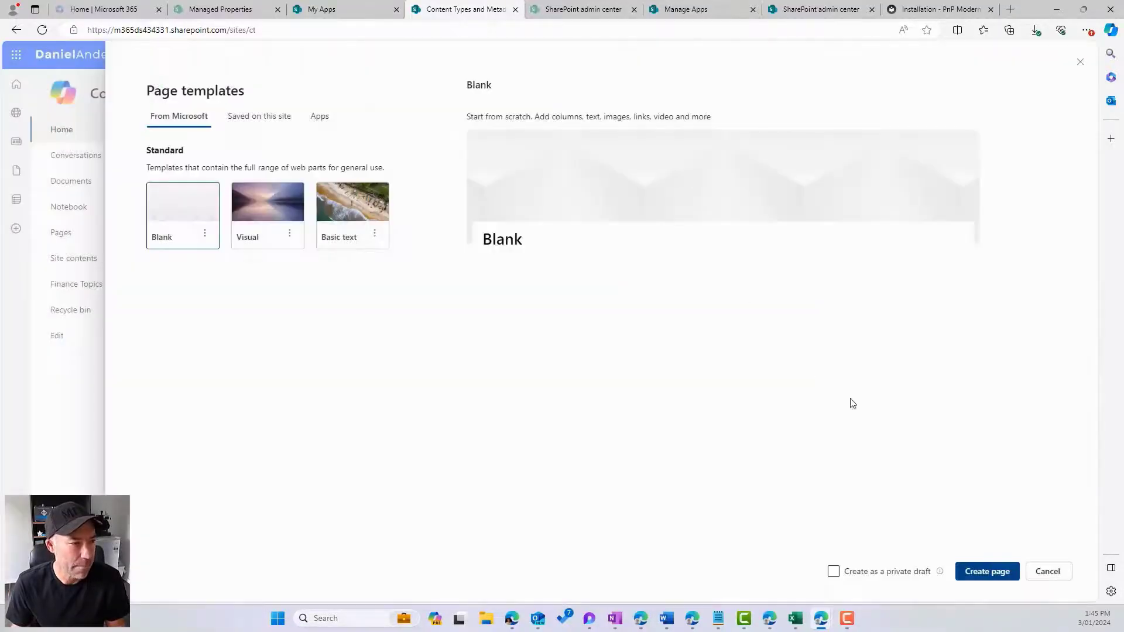
click(990, 574)
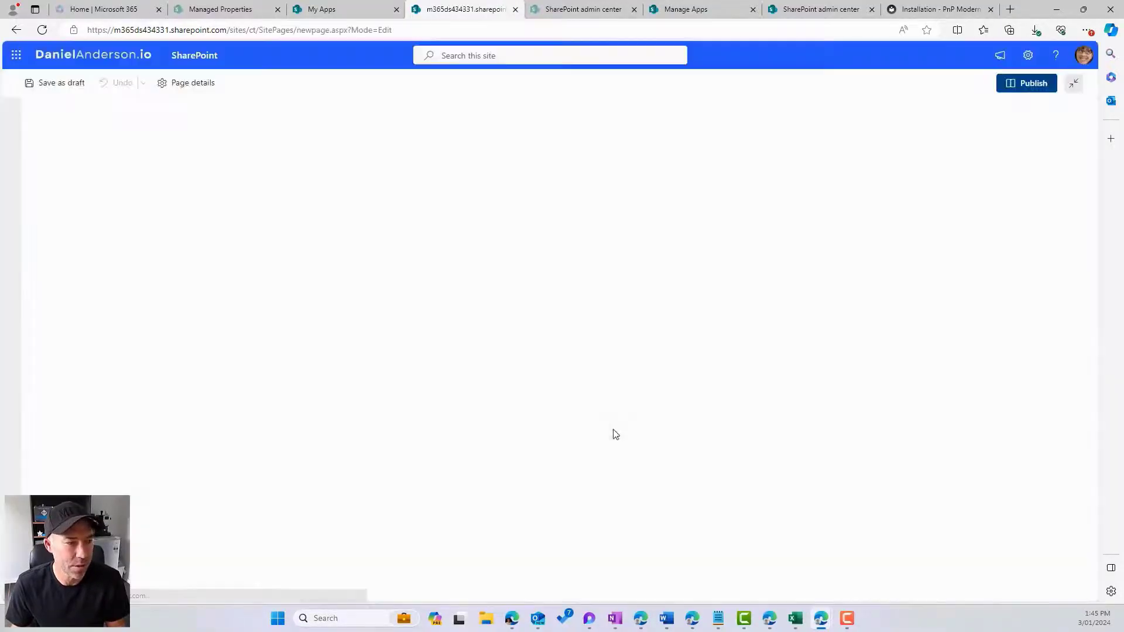
- Give the page a Plain title area with the title "Finance List Search" and remove the author
click(138, 112)
click(144, 157)
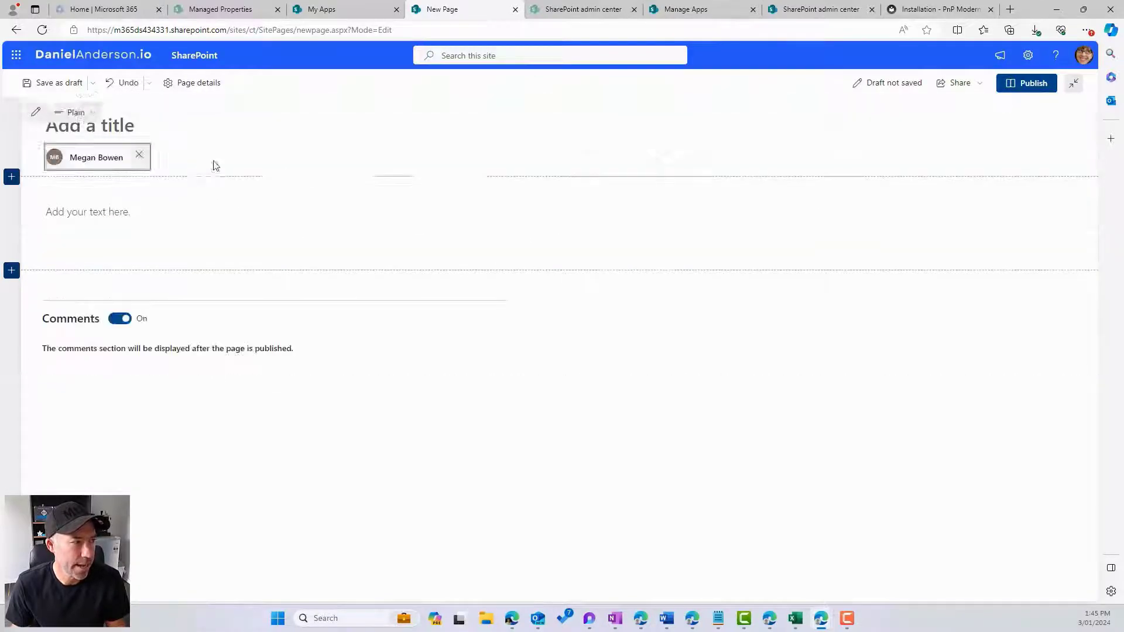
click(134, 123)
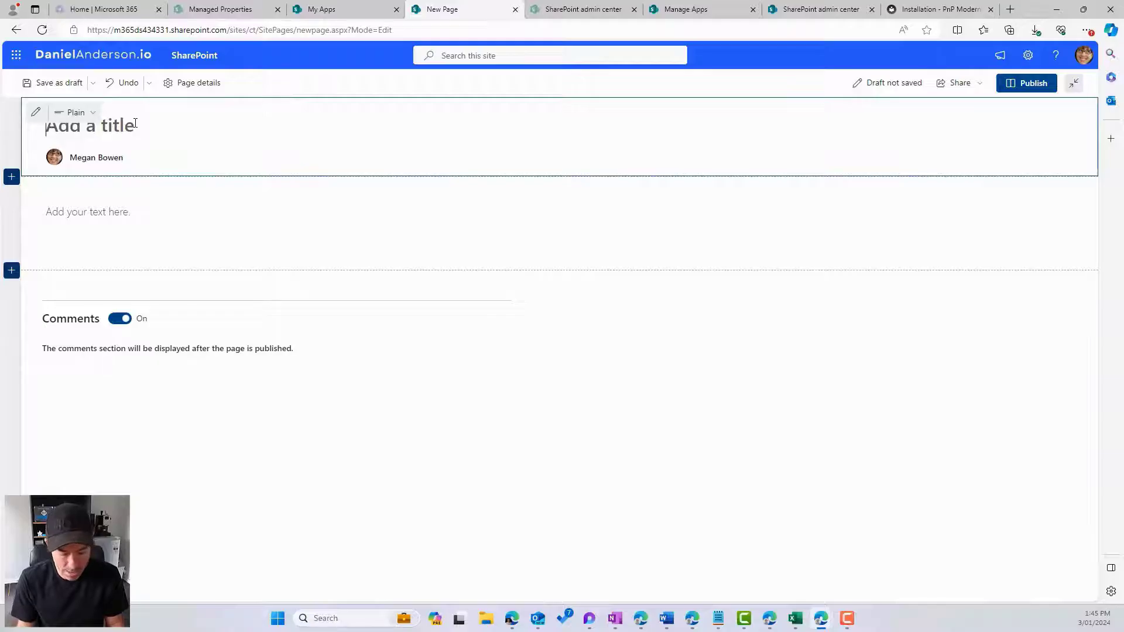
text(Finance List Search)
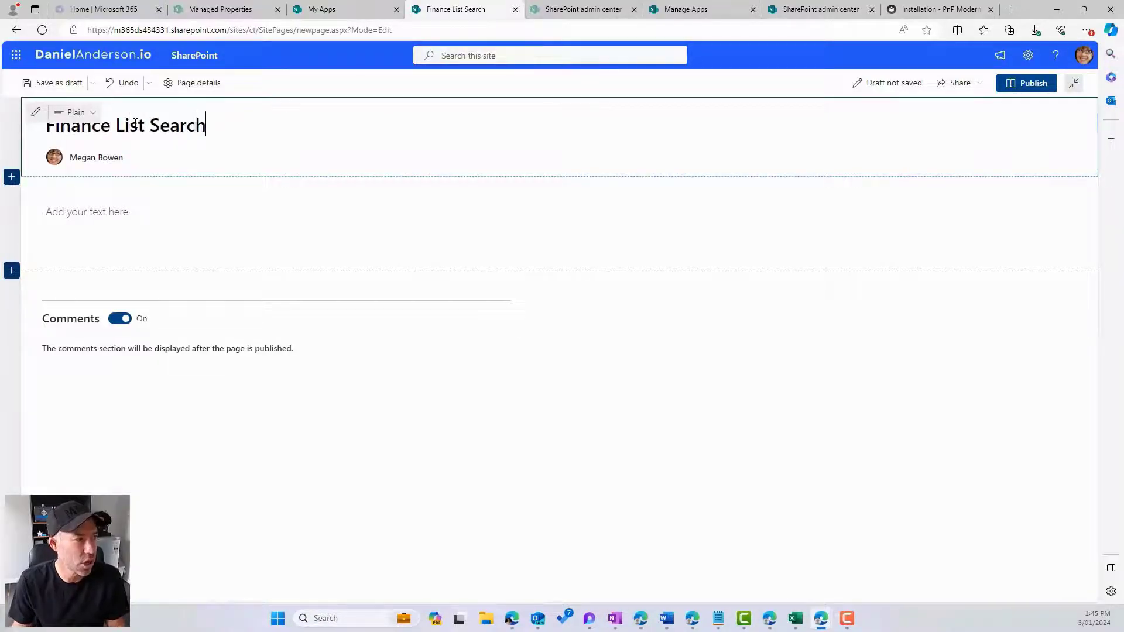
click(141, 156)
- Delete the empty text web part and change its section to the One-third left layout
click(143, 212)
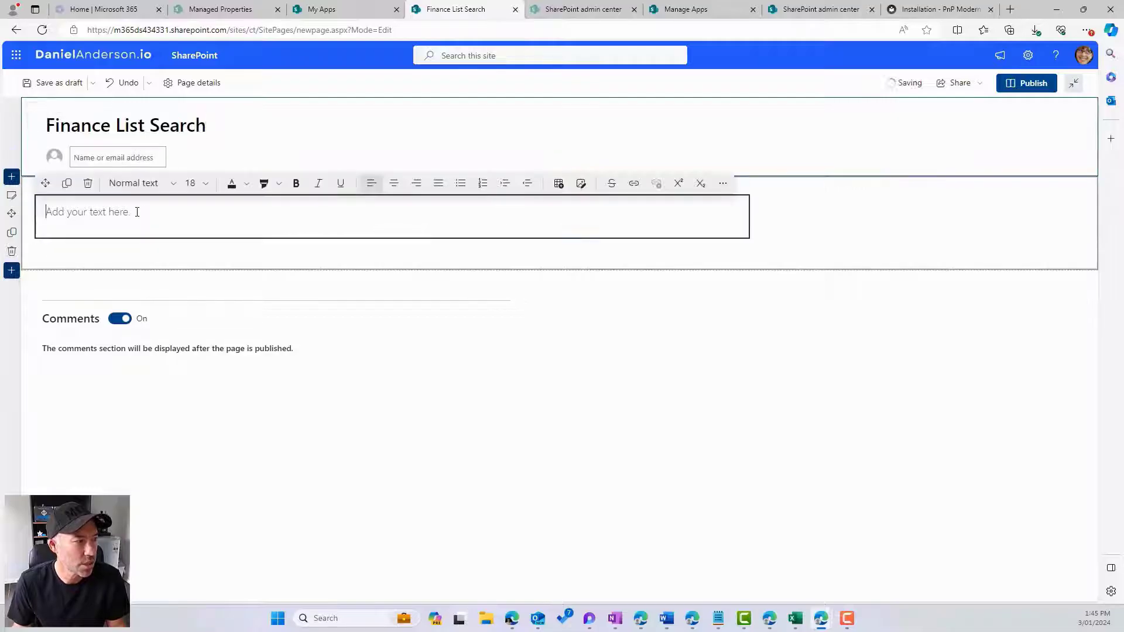
click(88, 184)
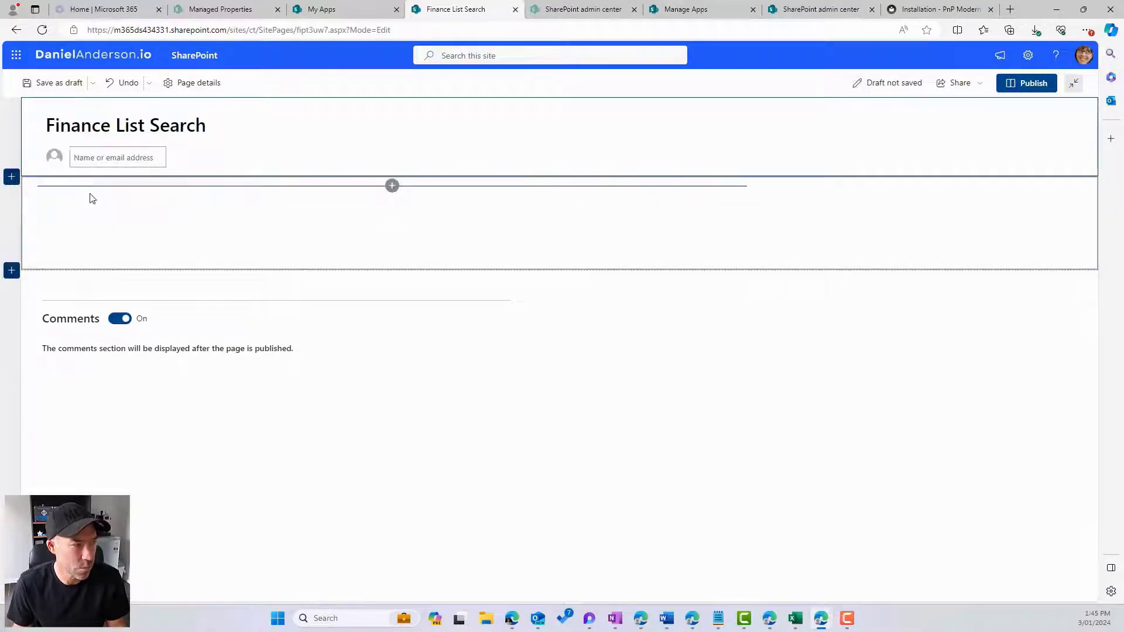
click(12, 195)
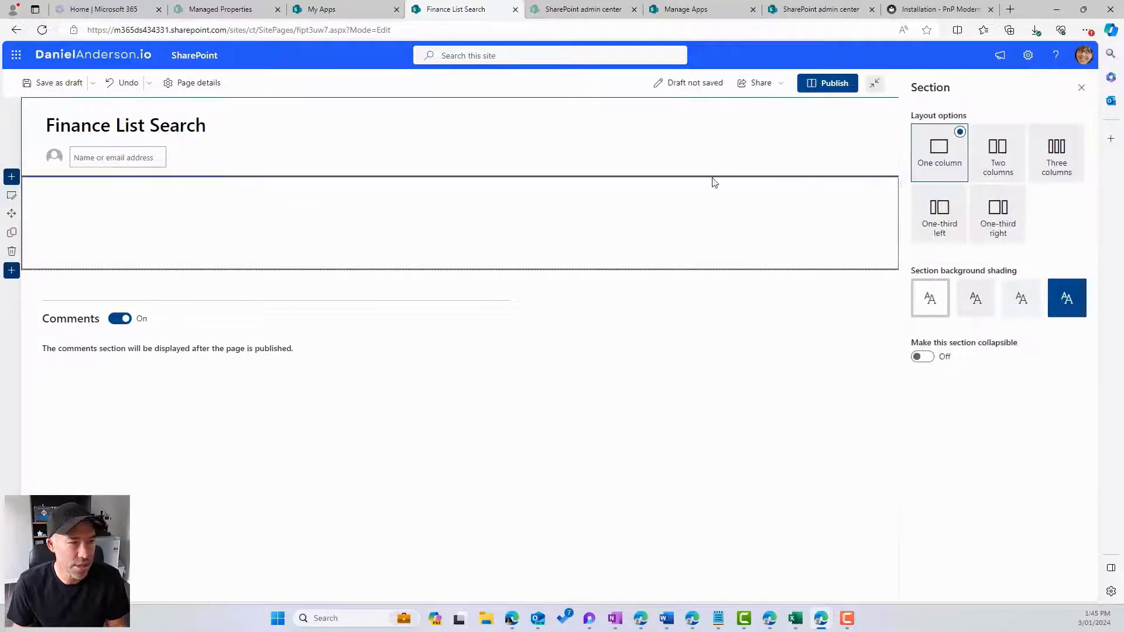
click(943, 223)
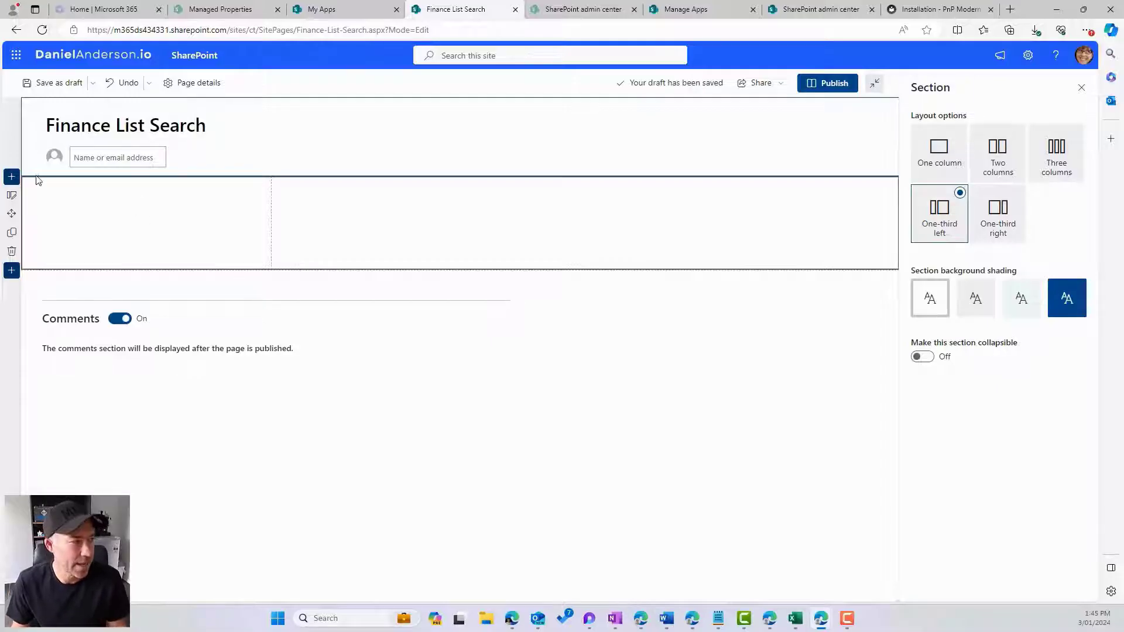
- Add a one-column section above the One-third left section and give it light grey background shading
click(12, 177)
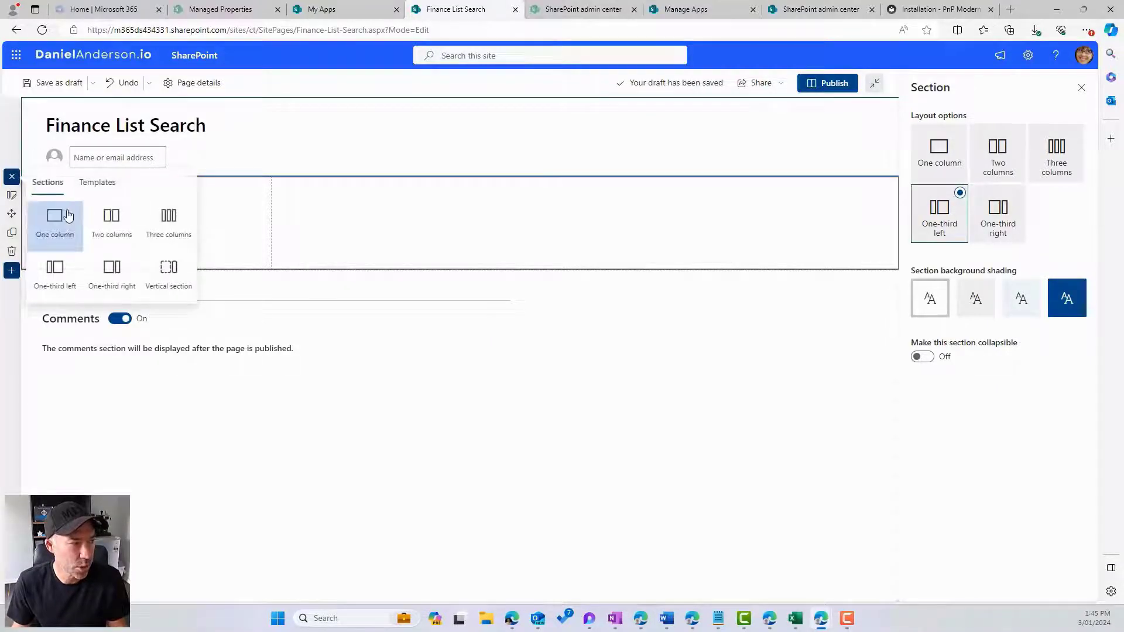
click(55, 217)
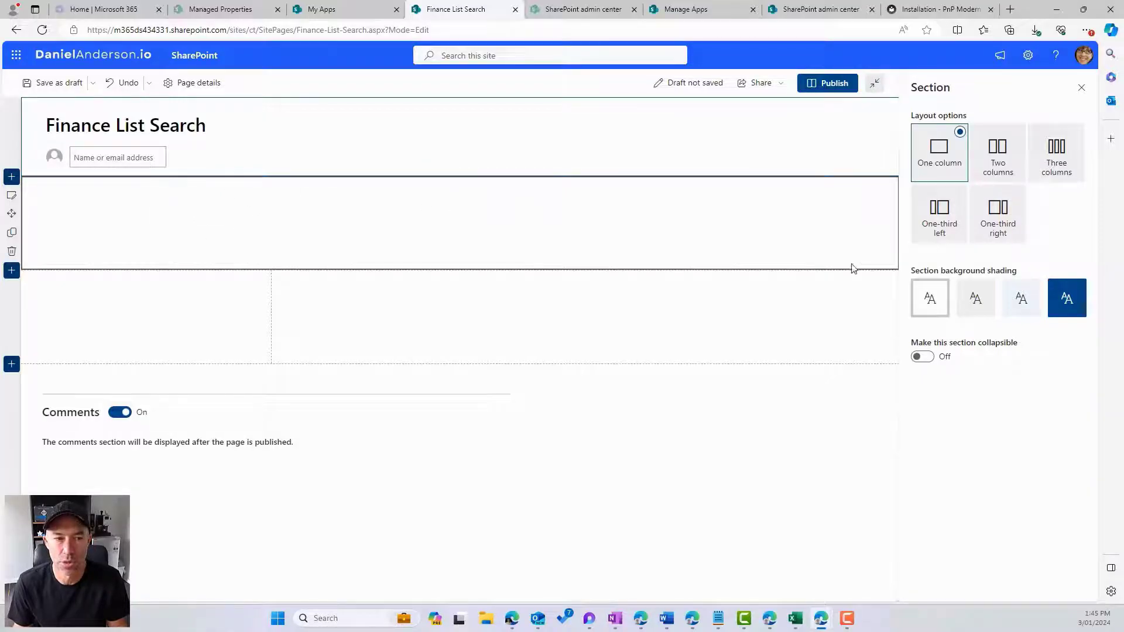
click(977, 300)
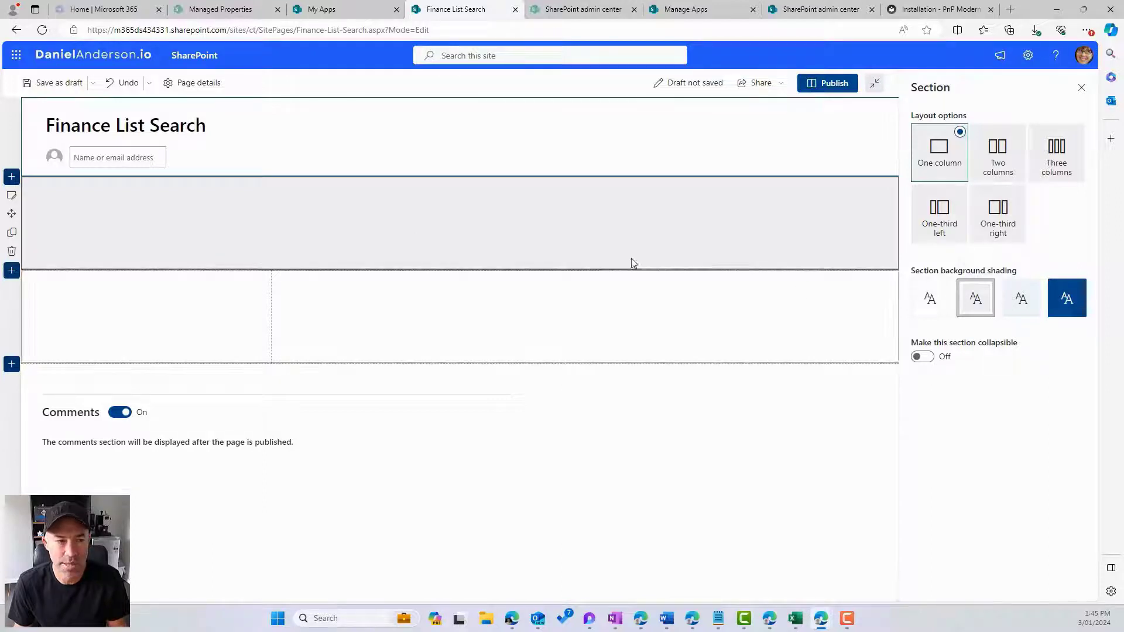
- Add the PnP - Search Box web part to the grey one-column section
click(392, 185)
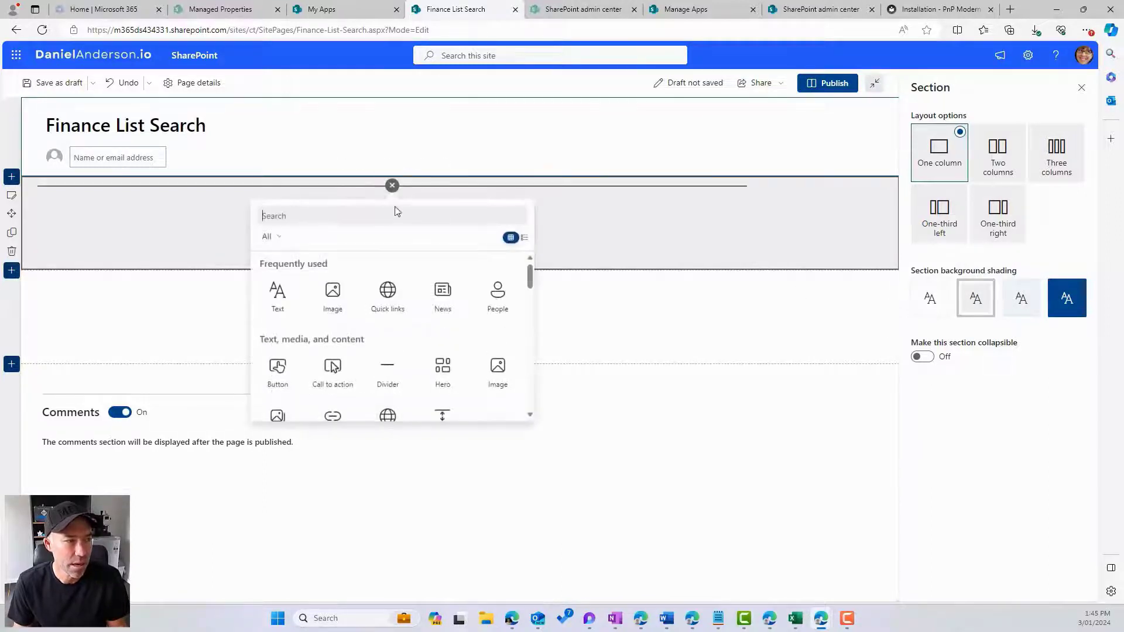
text(search)
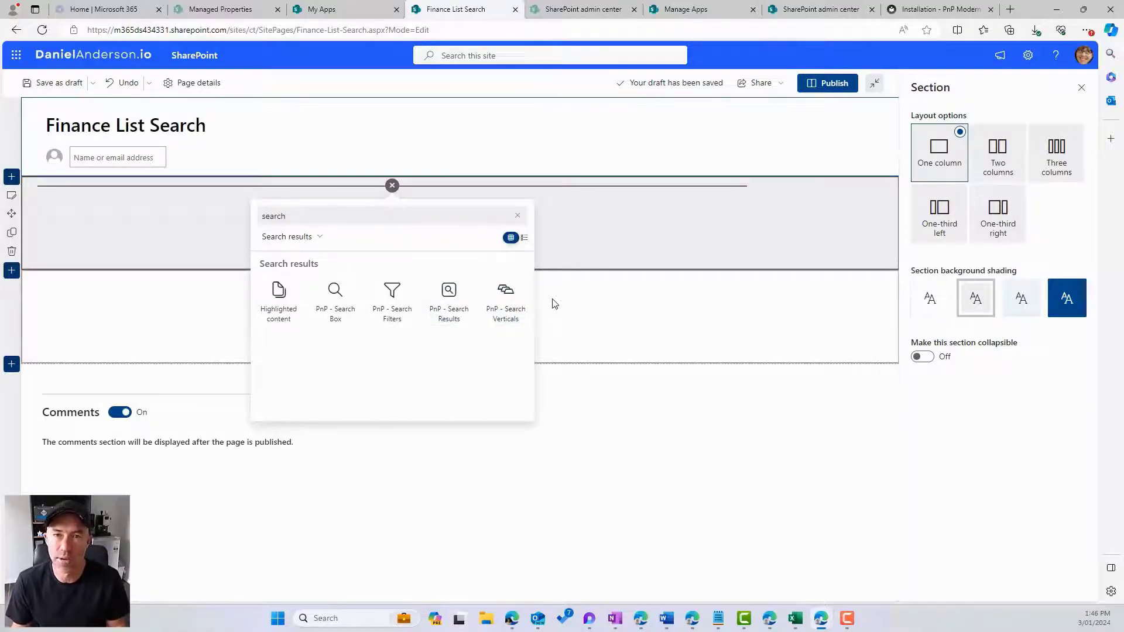
click(336, 299)
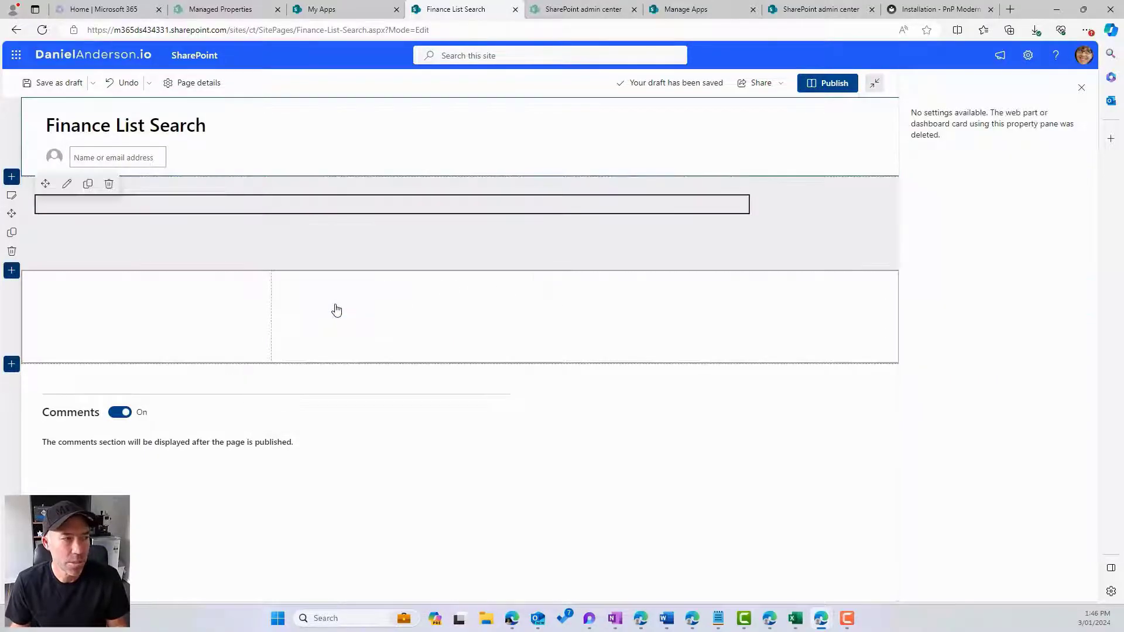
- Add the PnP - Search Filters web part to the narrow left column of the lower section
click(165, 294)
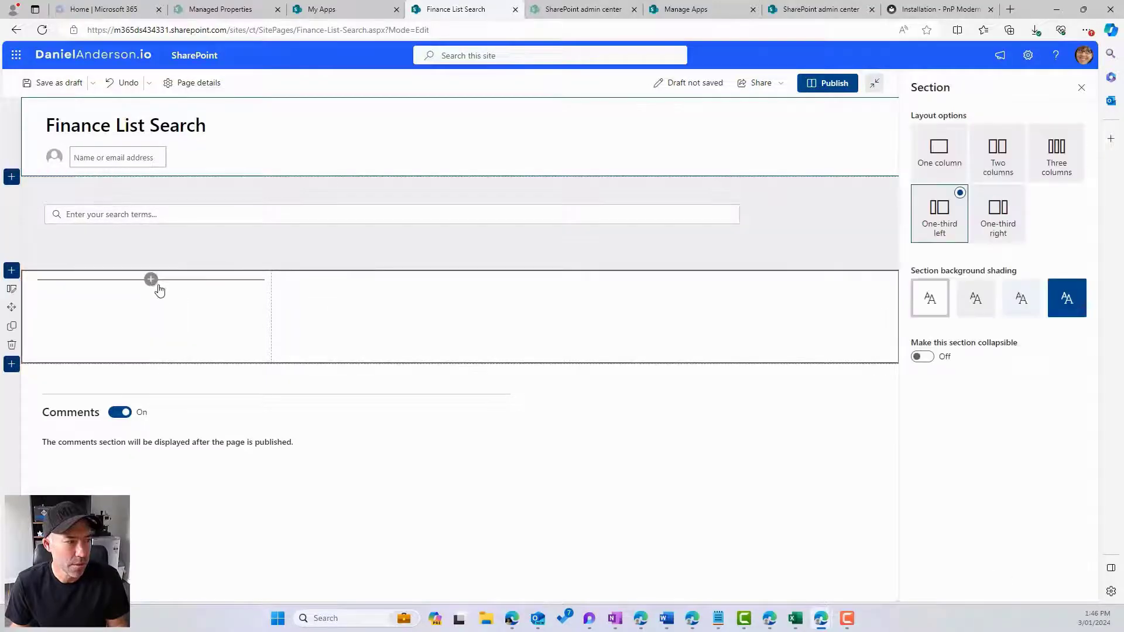
click(151, 280)
click(143, 311)
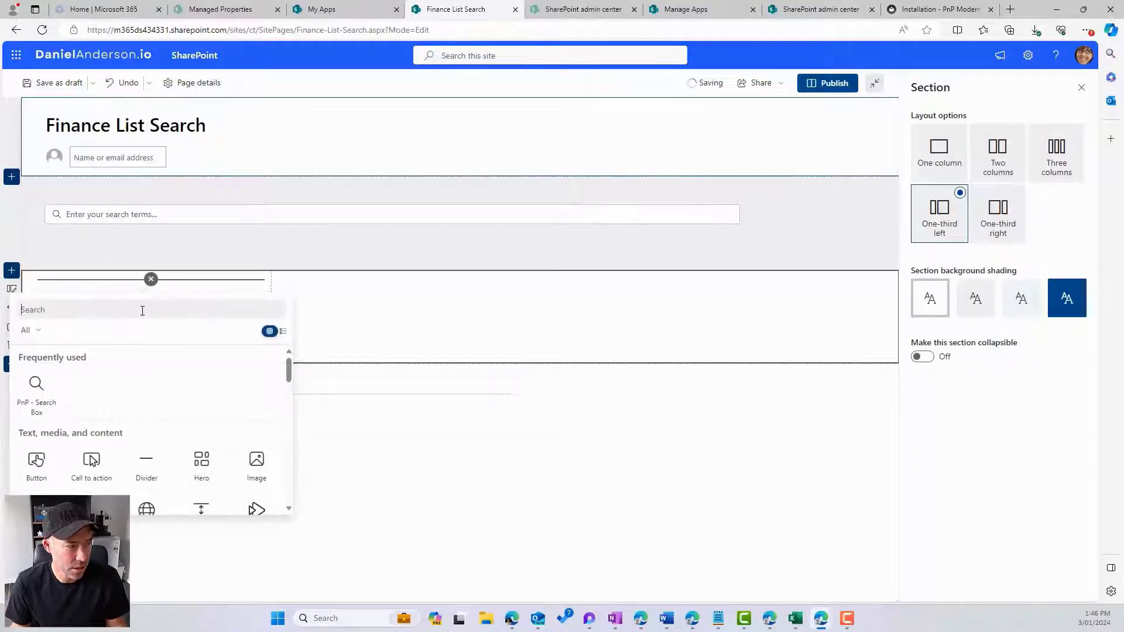
text(searc)
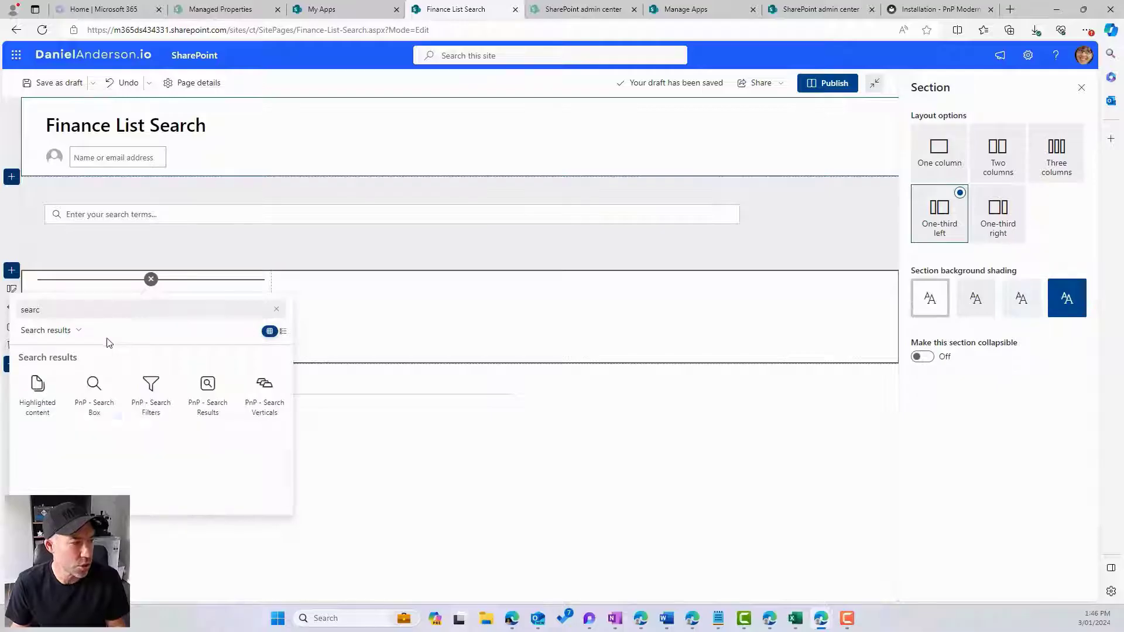
click(156, 401)
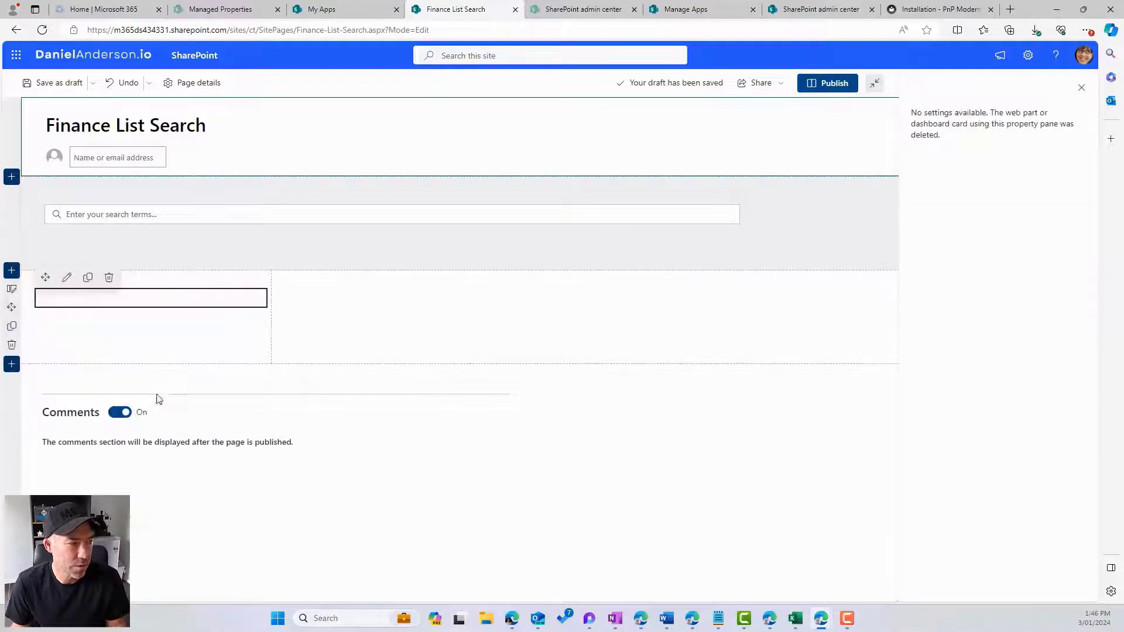
- Add the PnP - Search Results web part to the wide right column of the lower section
click(512, 279)
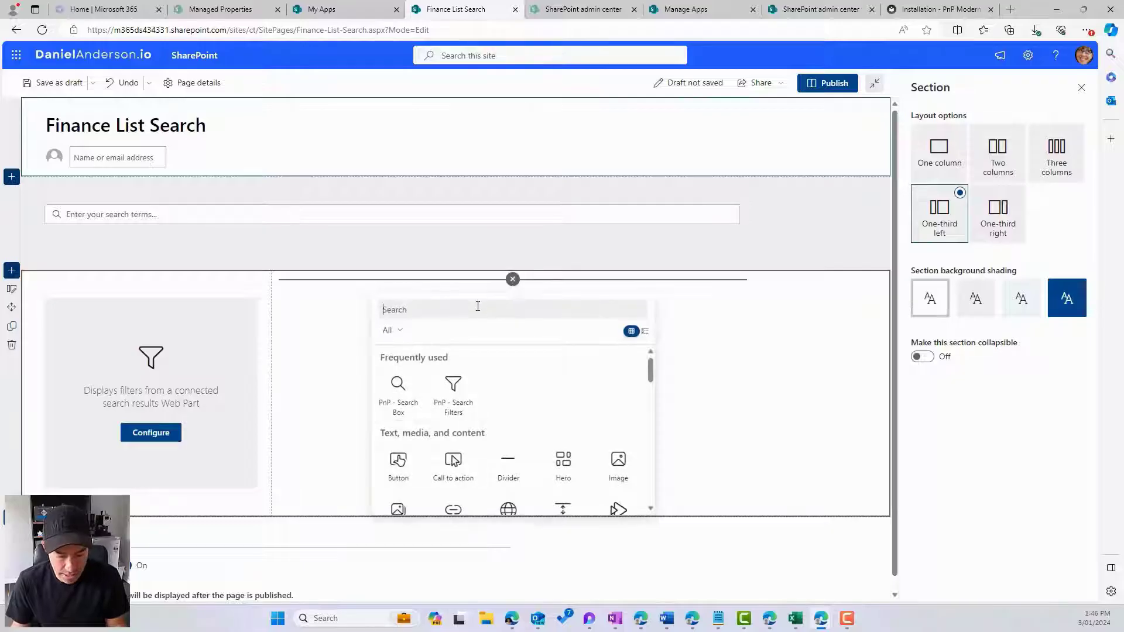
text(result)
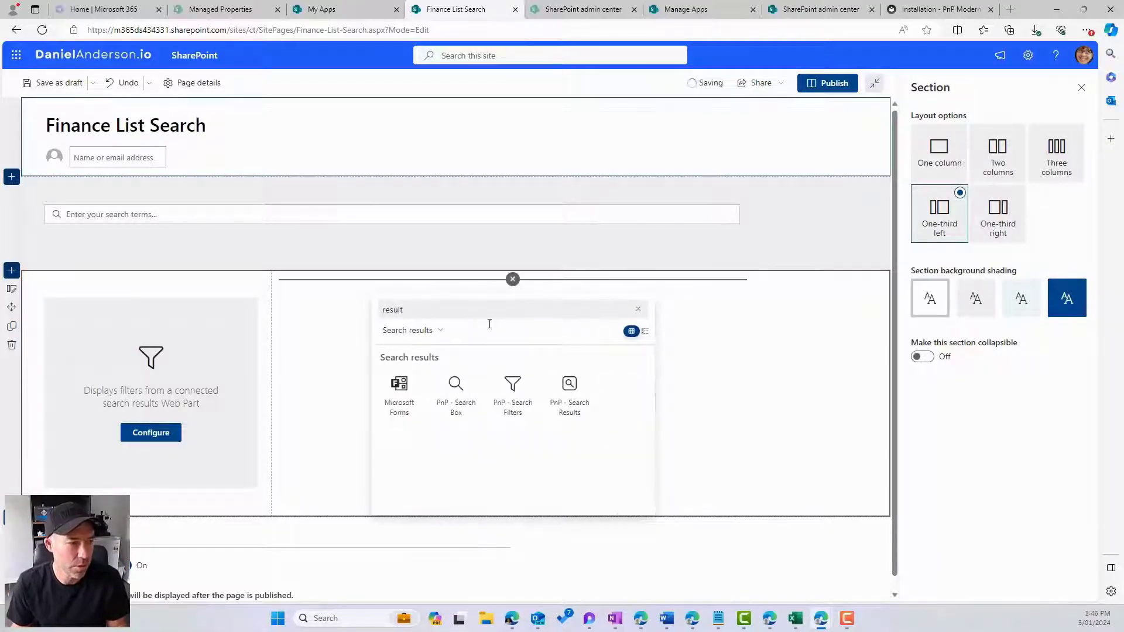
click(584, 400)
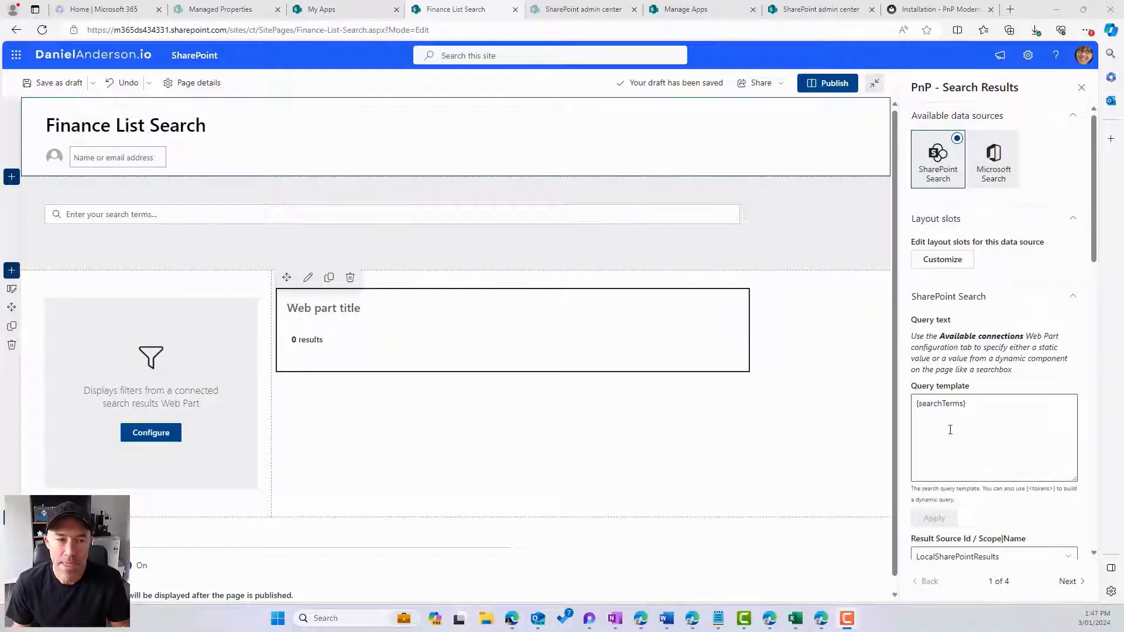
- Open the site's Finance Topics list and copy its web address up to the list name, leaving out /AllItems.aspx
click(958, 405)
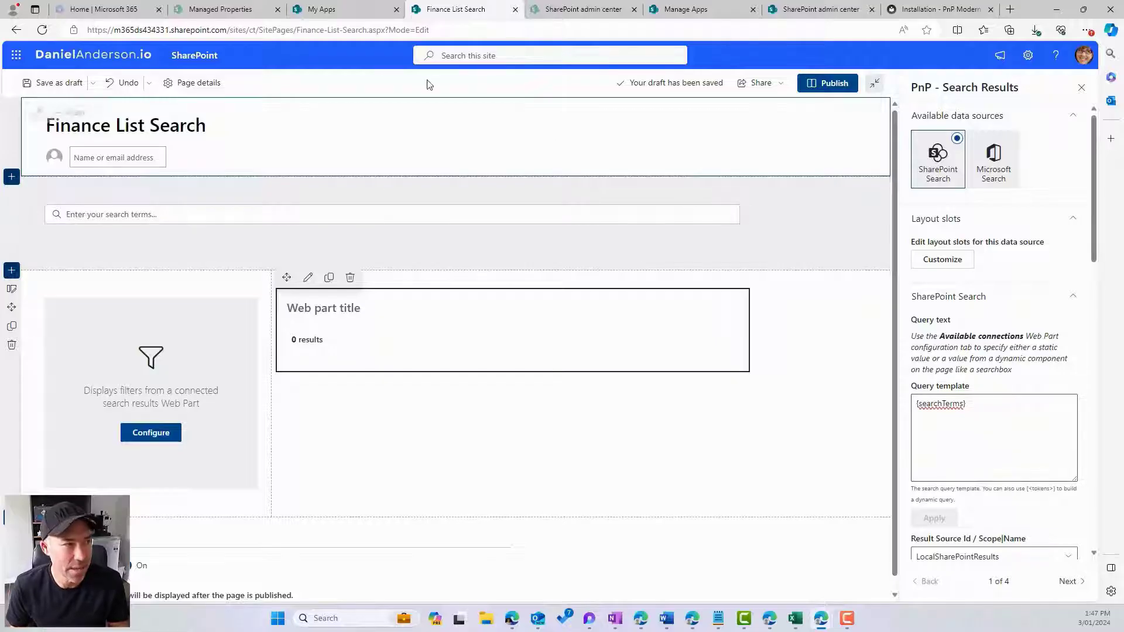
click(352, 10)
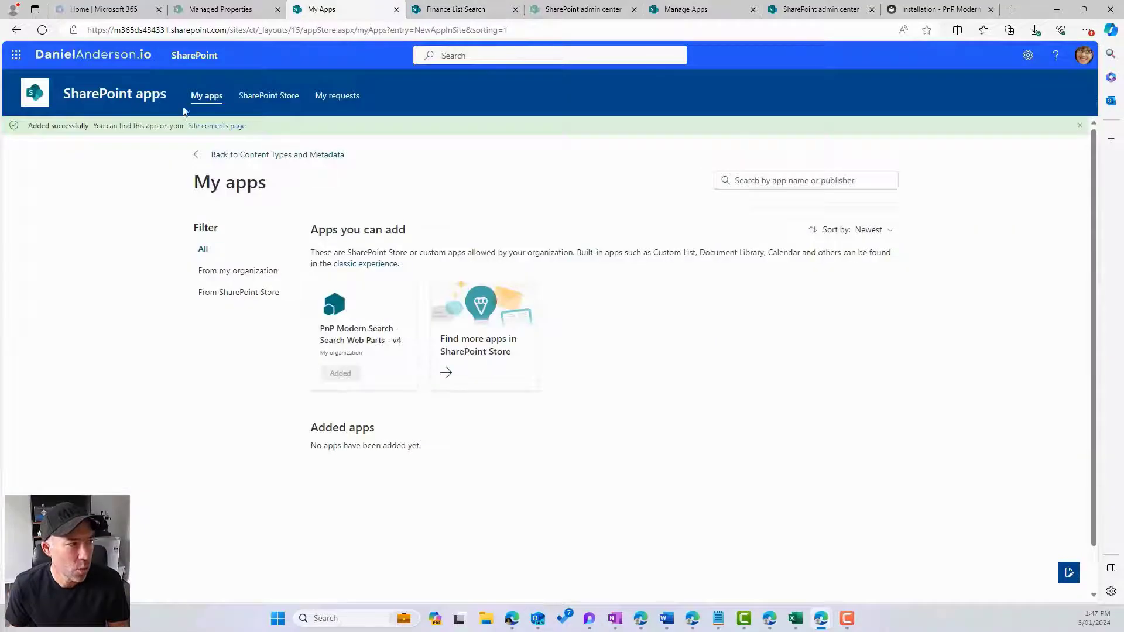
click(226, 125)
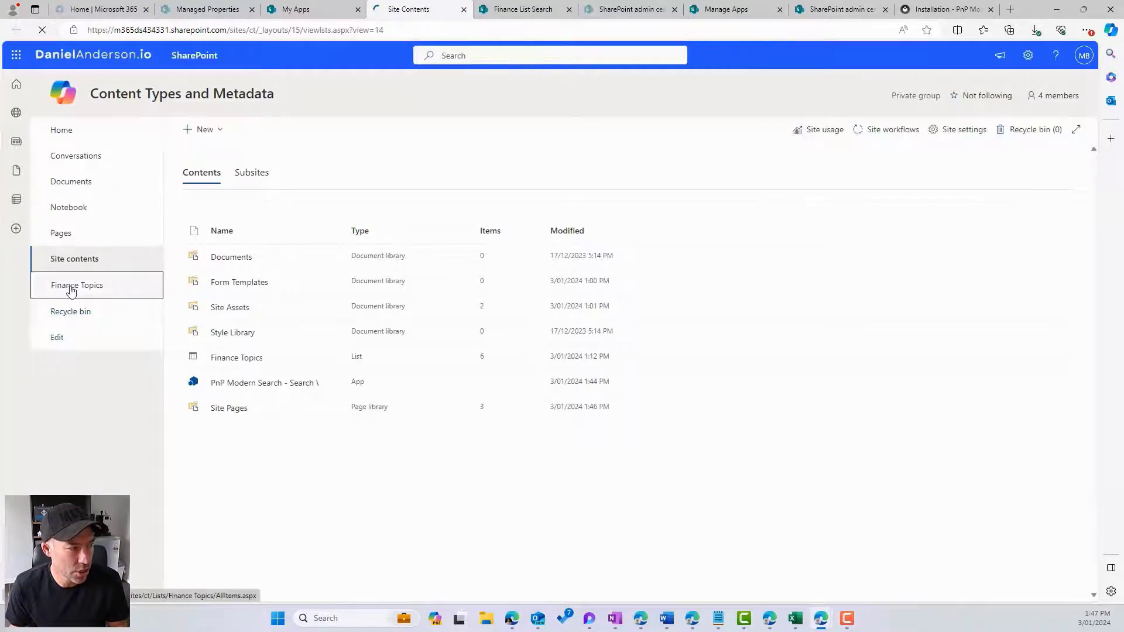
click(66, 285)
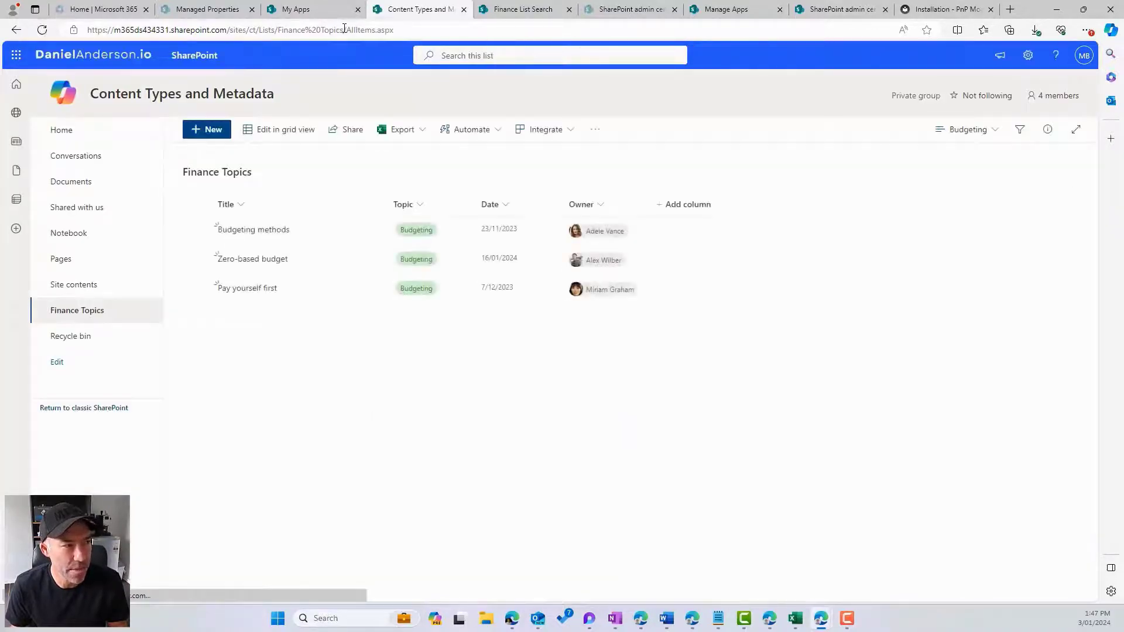
drag(344, 30, 329, 30)
drag(260, 33, 74, 31)
key(ctrl+c)
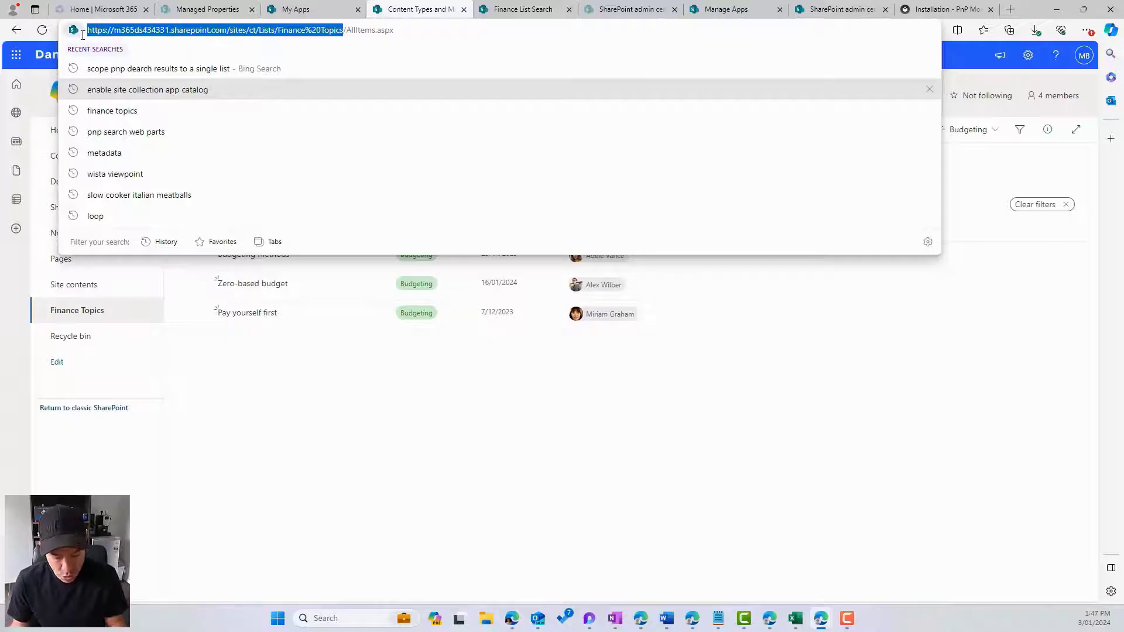
click(523, 9)
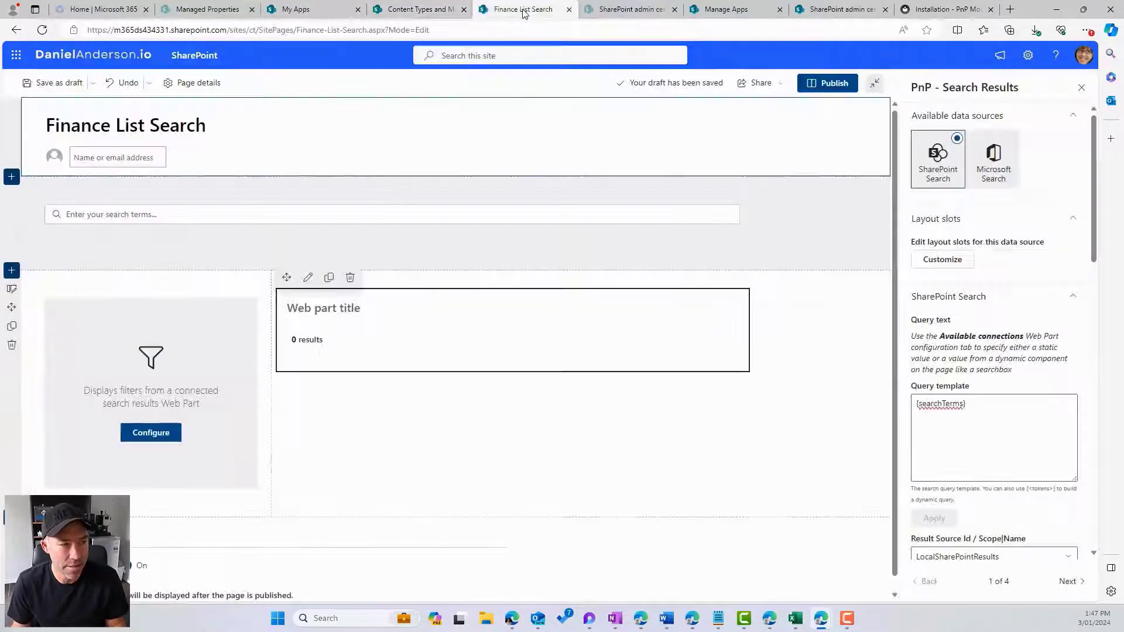
click(992, 408)
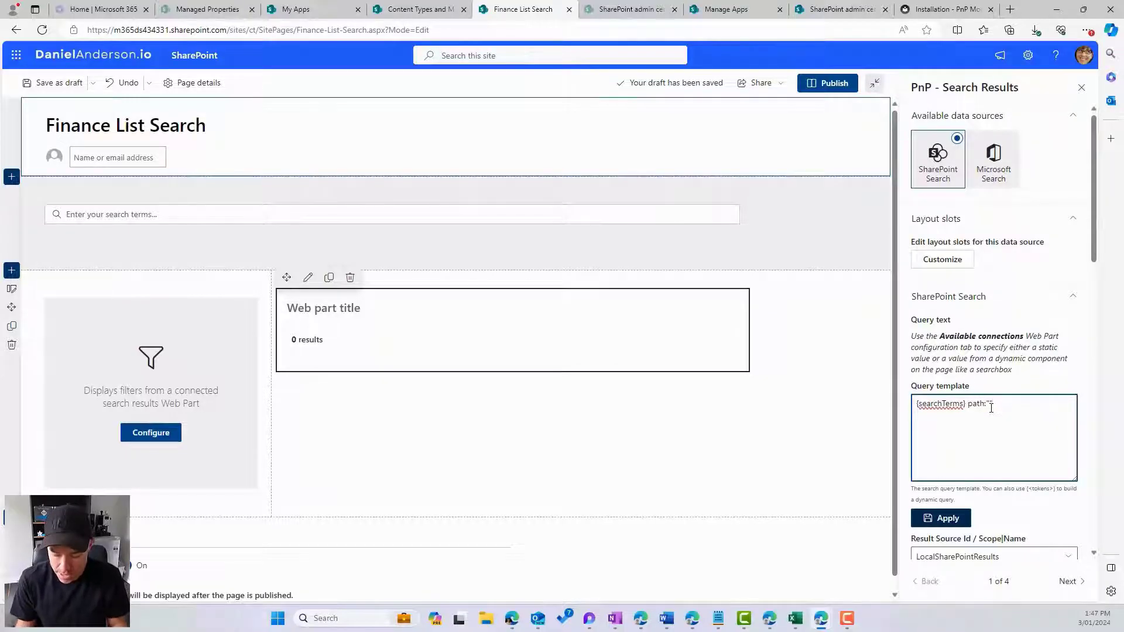
key(ctrl+v)
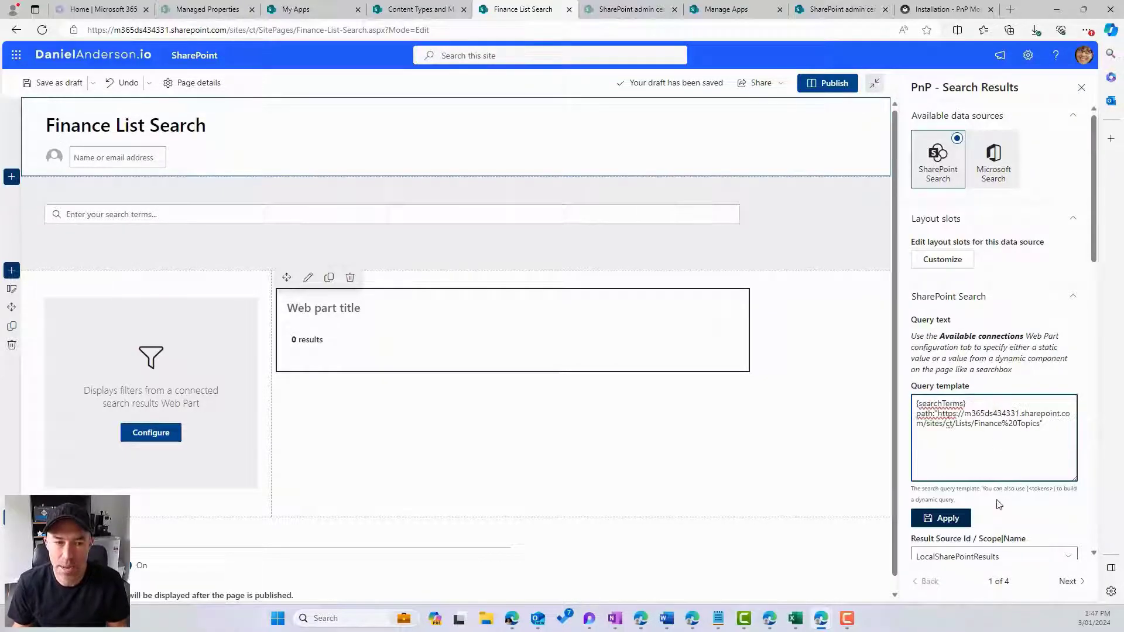
click(944, 519)
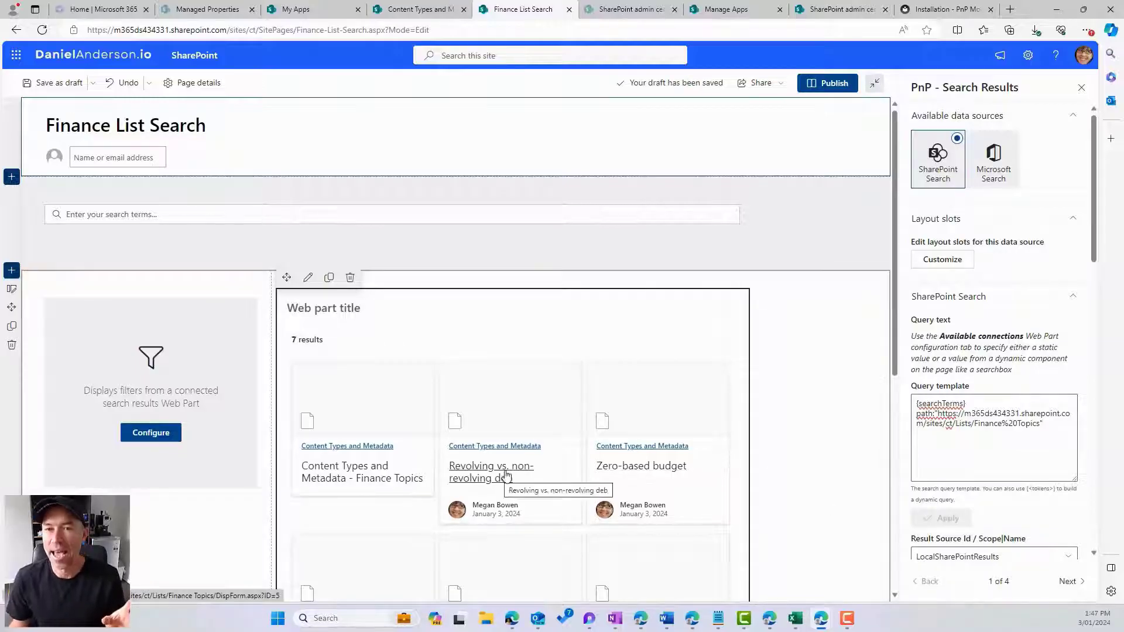
scroll(525, 447, down, 2)
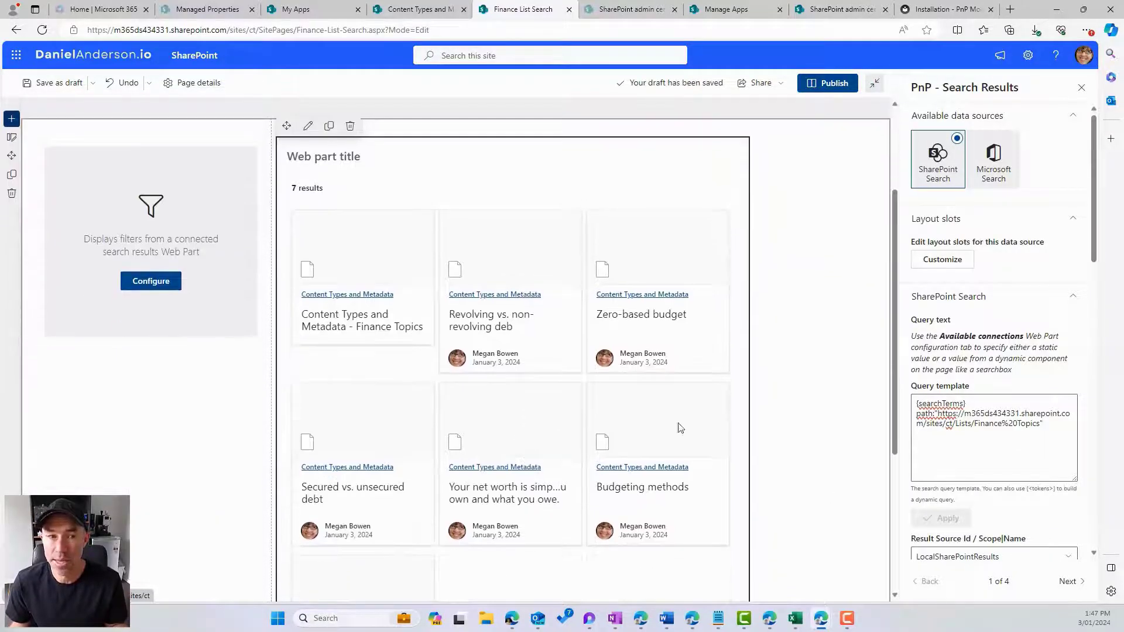
scroll(681, 435, up, 2)
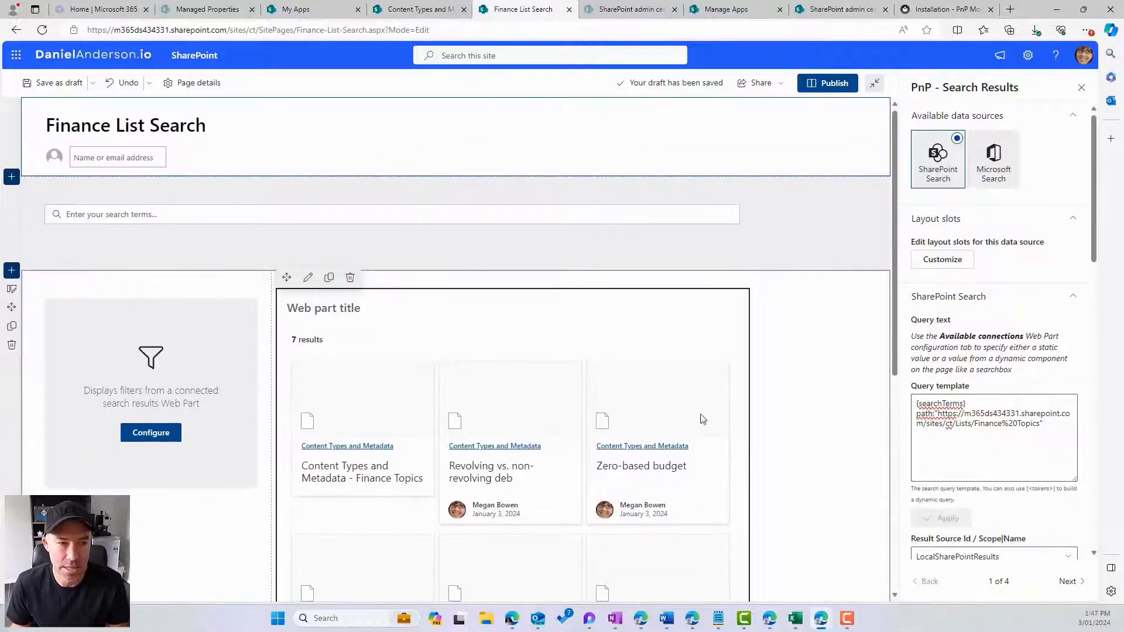
scroll(967, 320, down, 6)
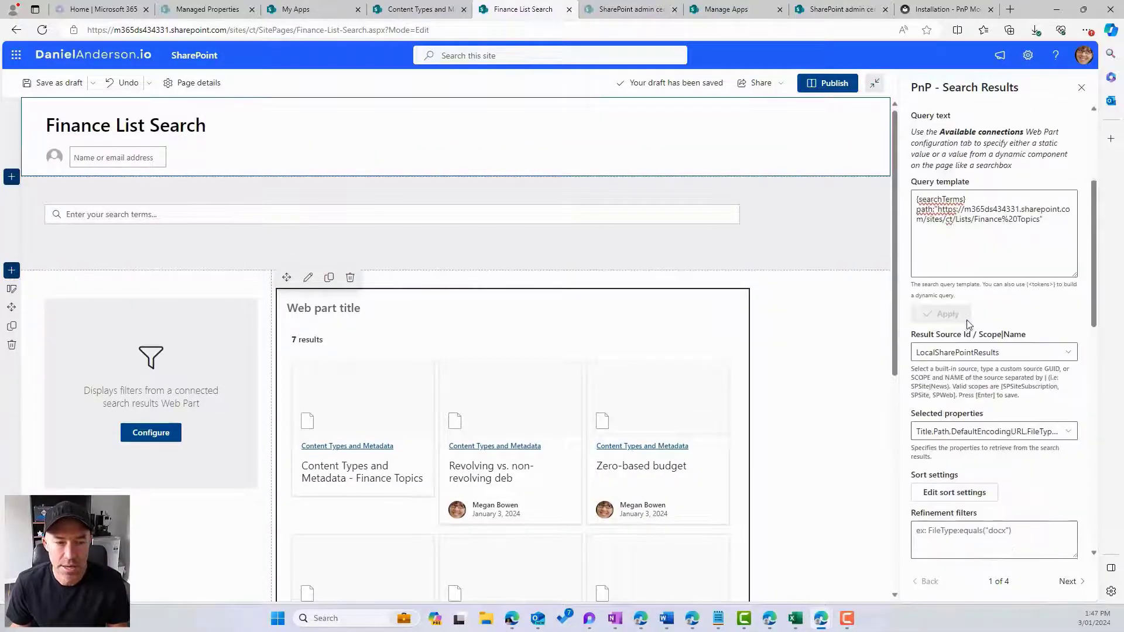
- Preview the search results in the Details List and List layouts, and return them to the Cards layout
click(1069, 581)
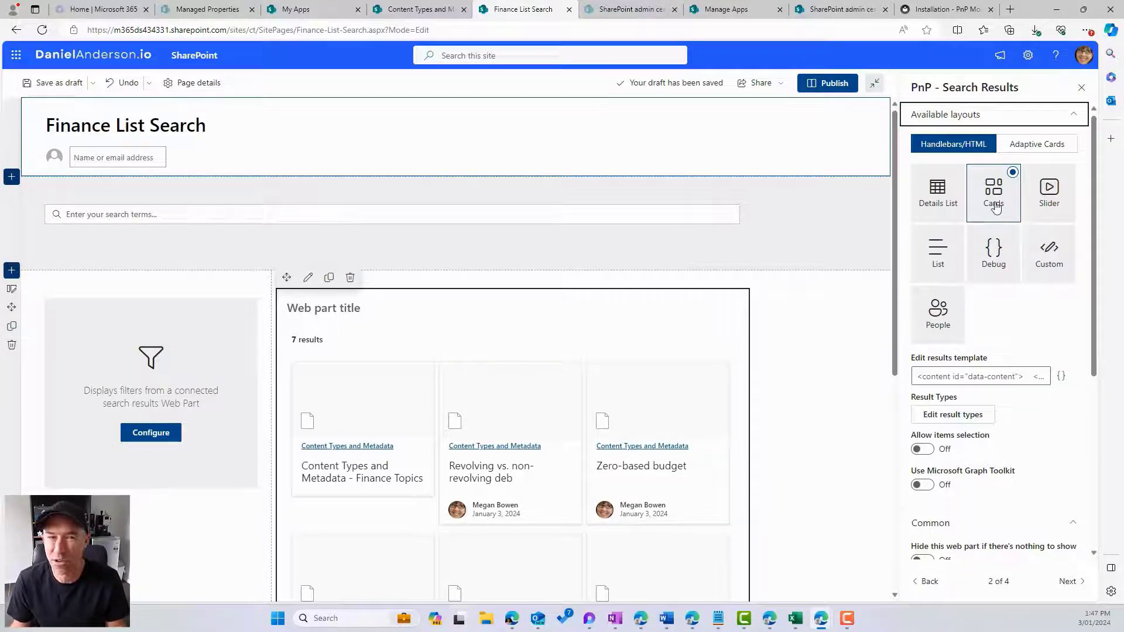
click(945, 204)
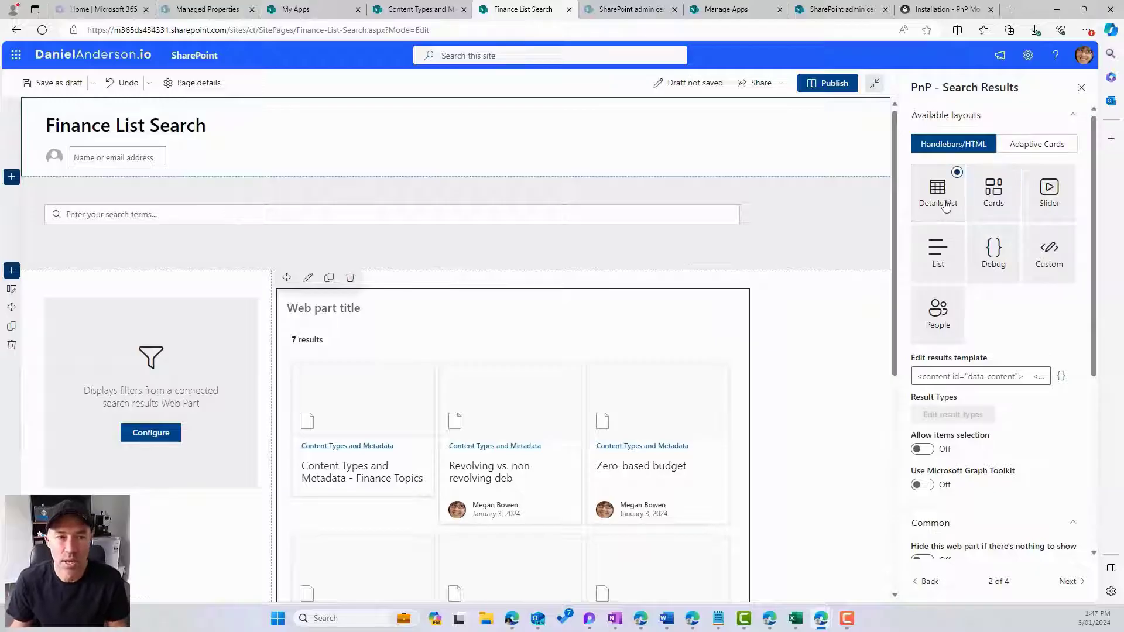
click(938, 260)
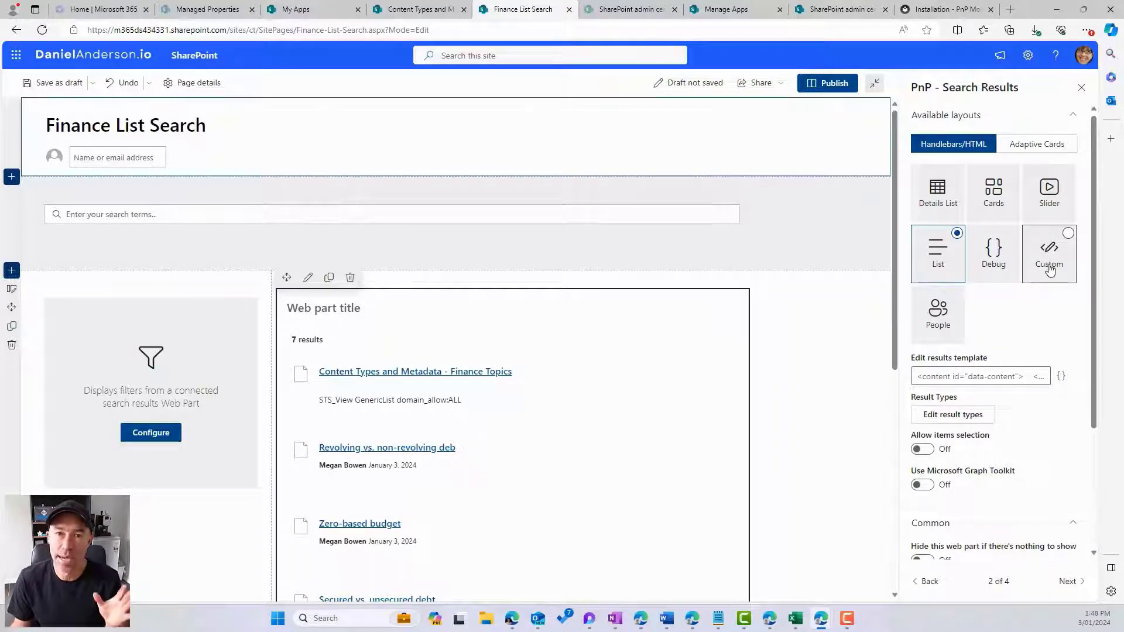
click(943, 193)
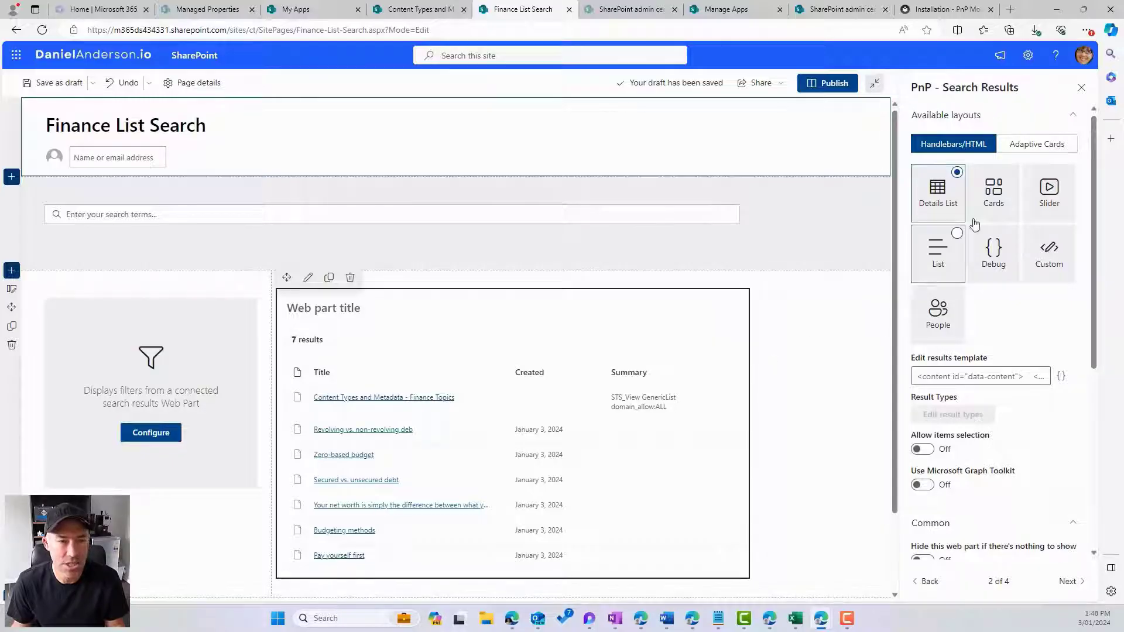
click(994, 193)
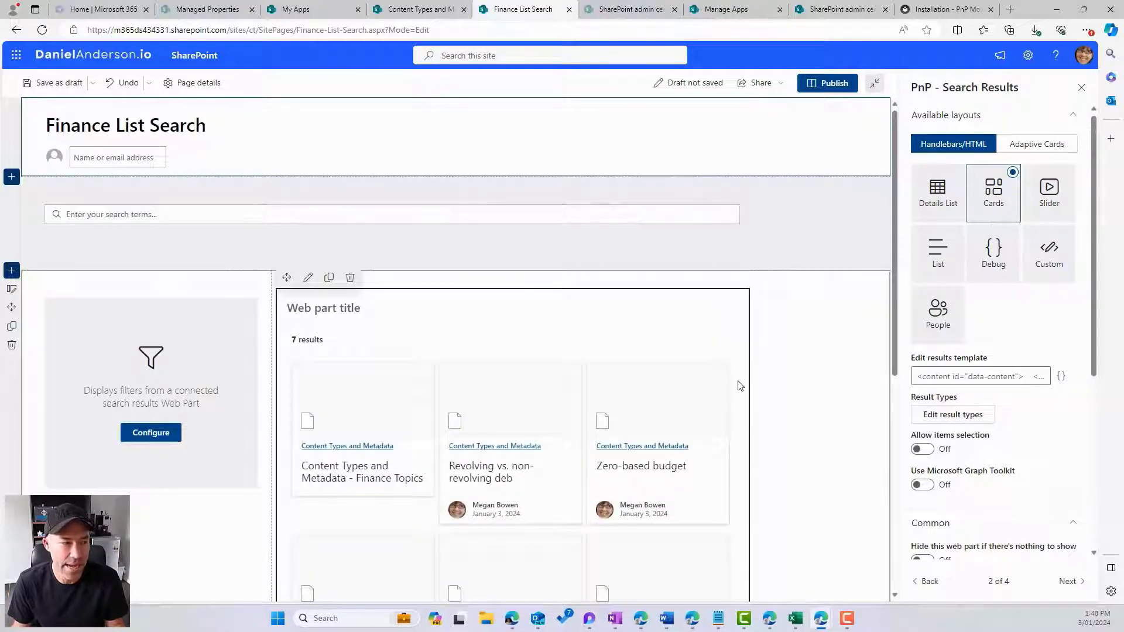
scroll(740, 386, down, 5)
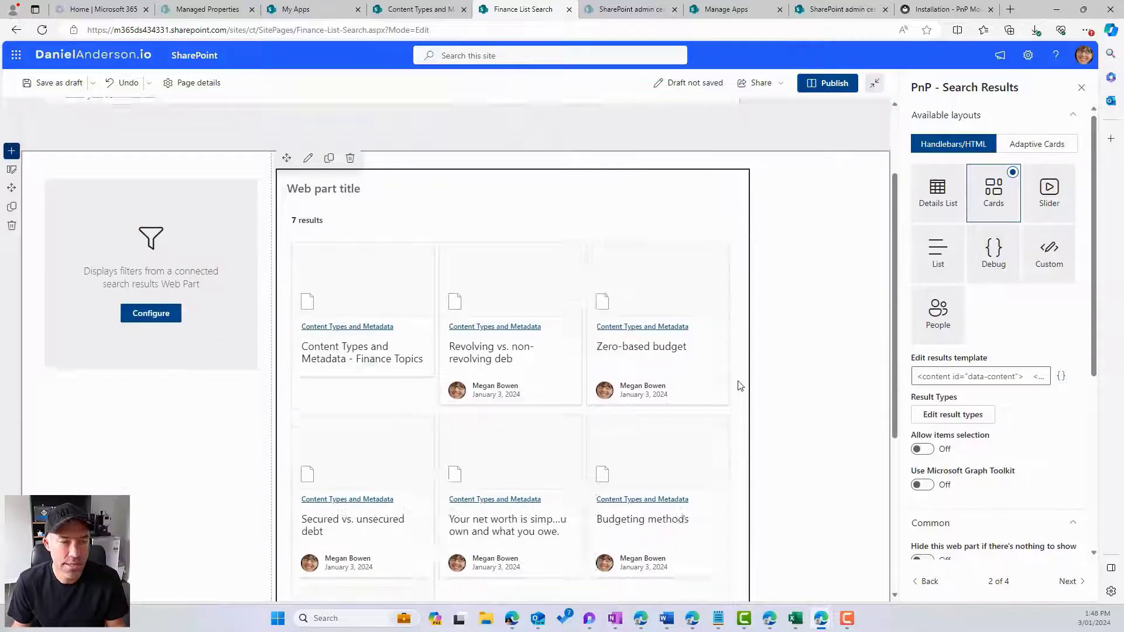
scroll(739, 387, up, 3)
scroll(740, 386, up, 1)
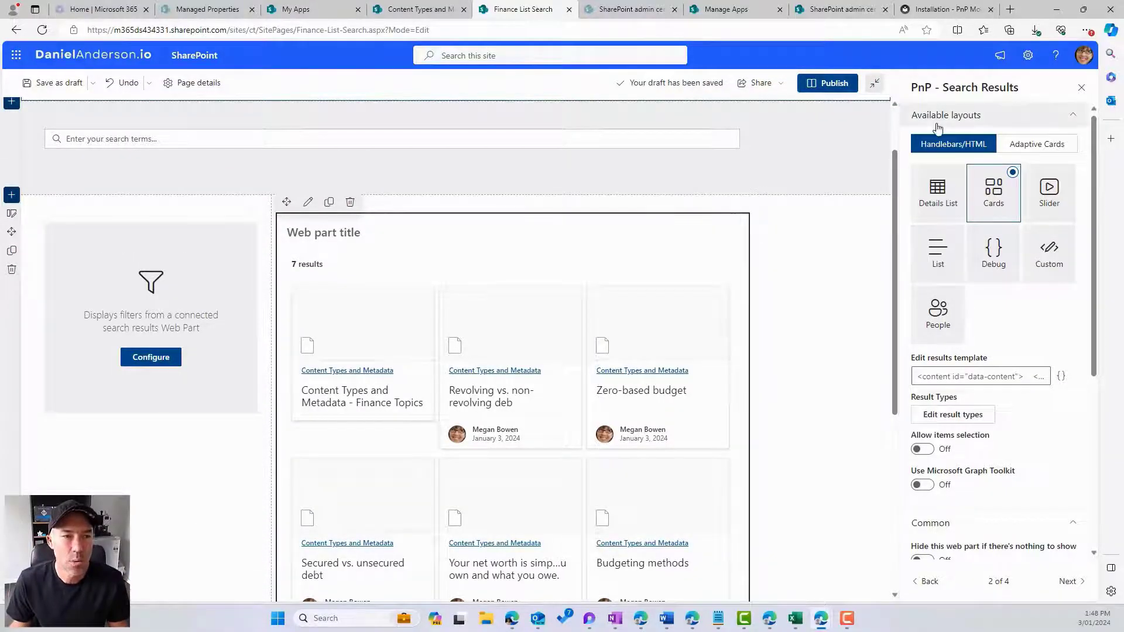
scroll(940, 328, down, 5)
click(929, 583)
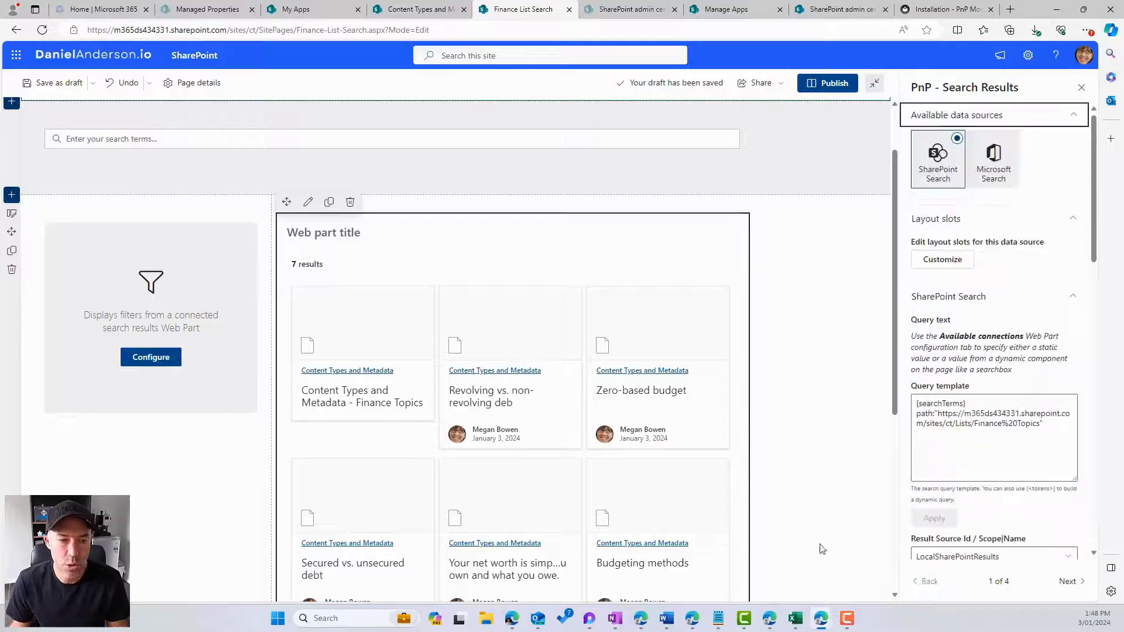
- Set the PnP - Search Box placeholder text to "Search for finance list items"
scroll(221, 328, up, 1)
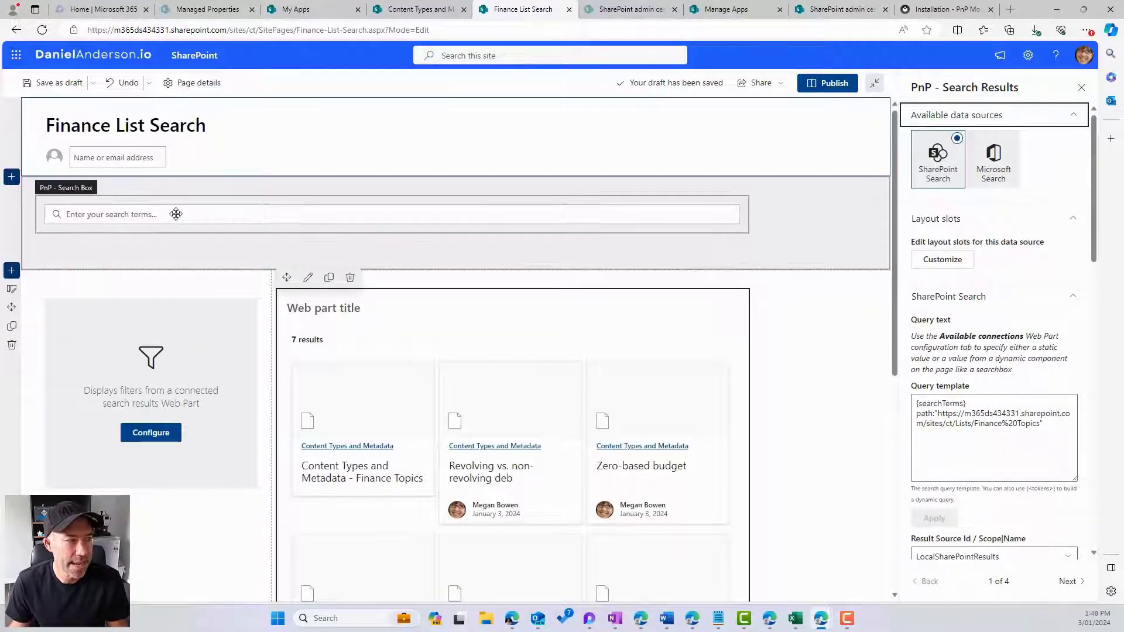
click(202, 214)
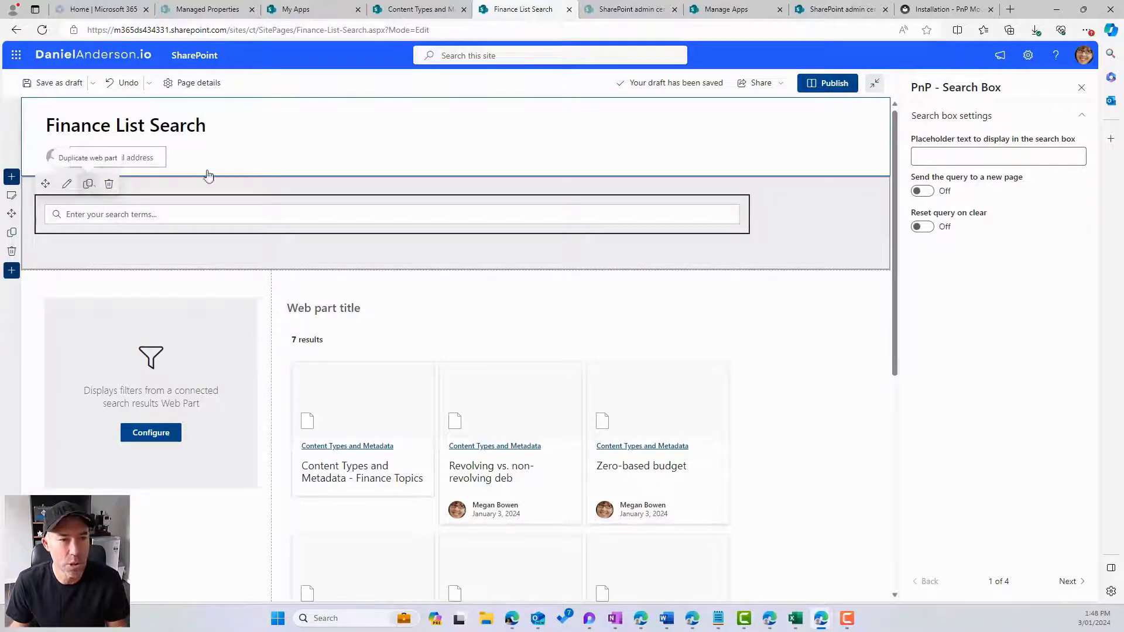
click(970, 161)
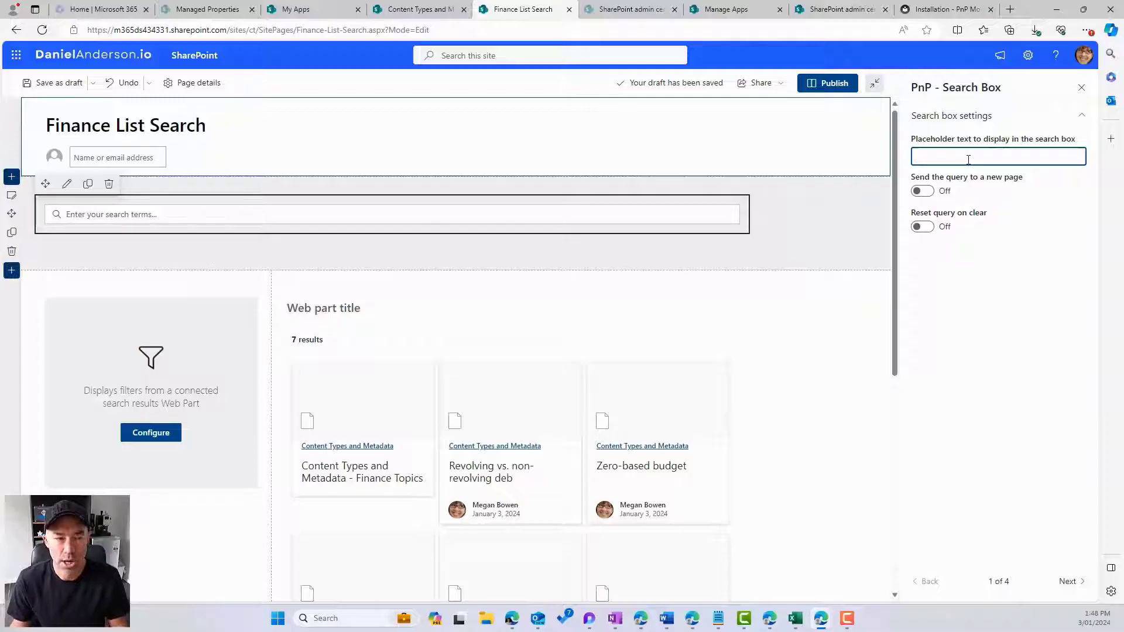
text(Search for finance list items)
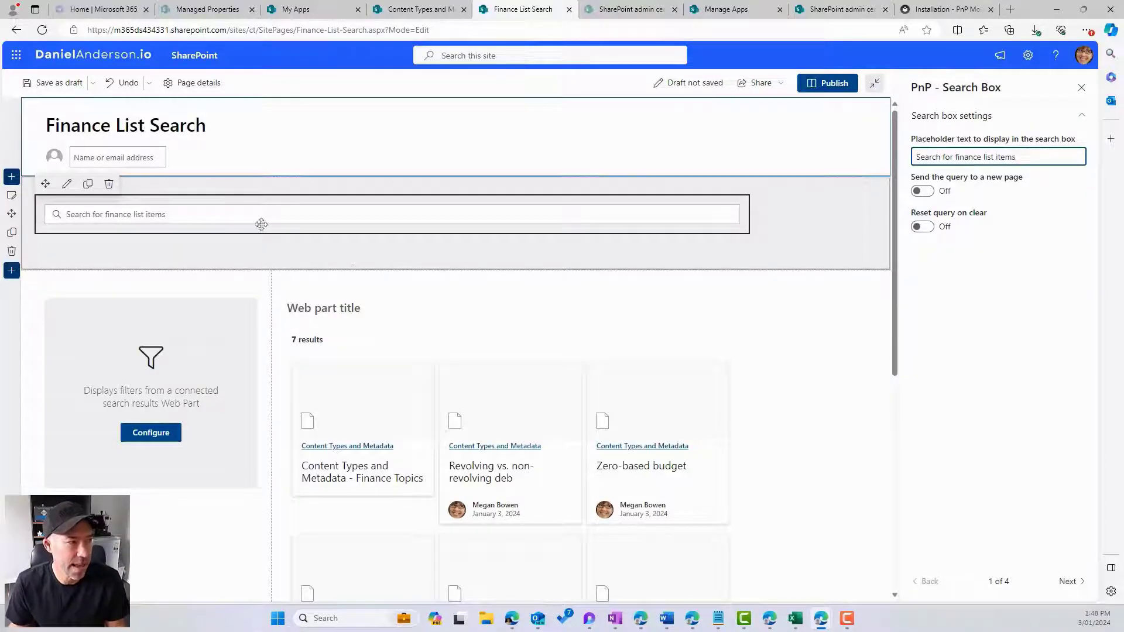
- Make the Search Results web part use input query text as a dynamic value from PnP - Search Box, with the Search query property
click(463, 346)
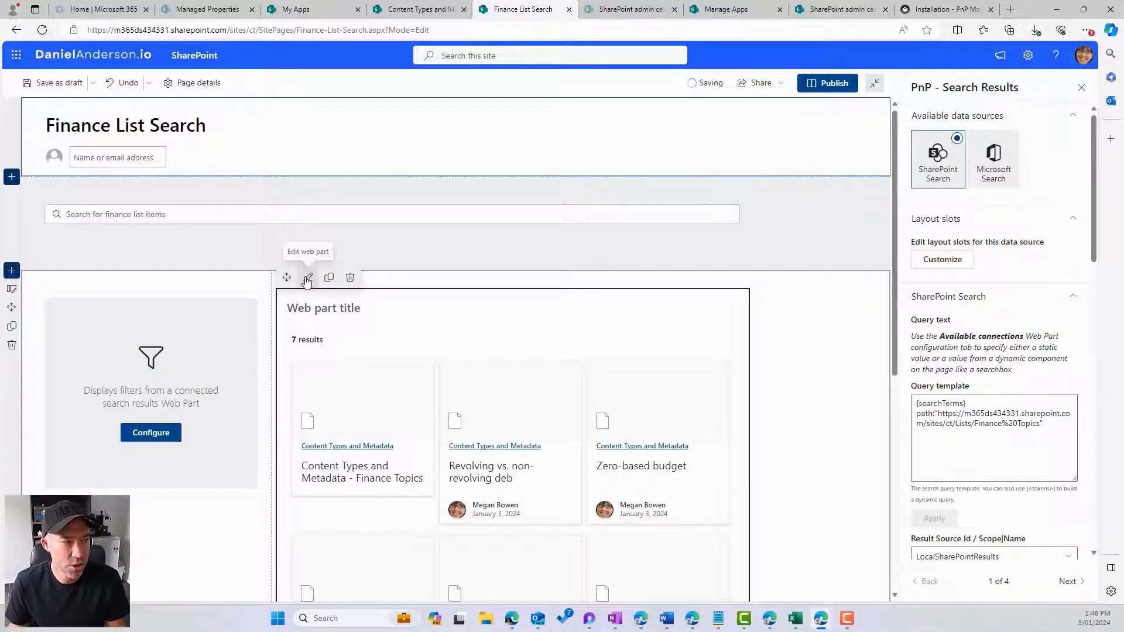
scroll(1035, 552, down, 4)
click(1081, 585)
click(1066, 582)
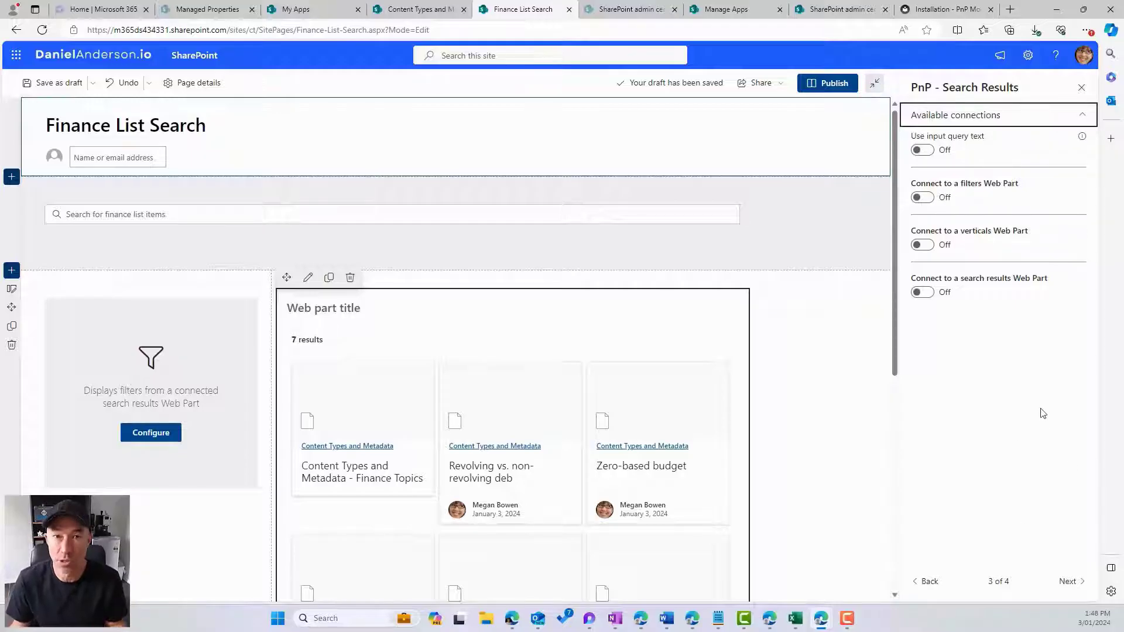
click(930, 151)
click(948, 197)
click(950, 240)
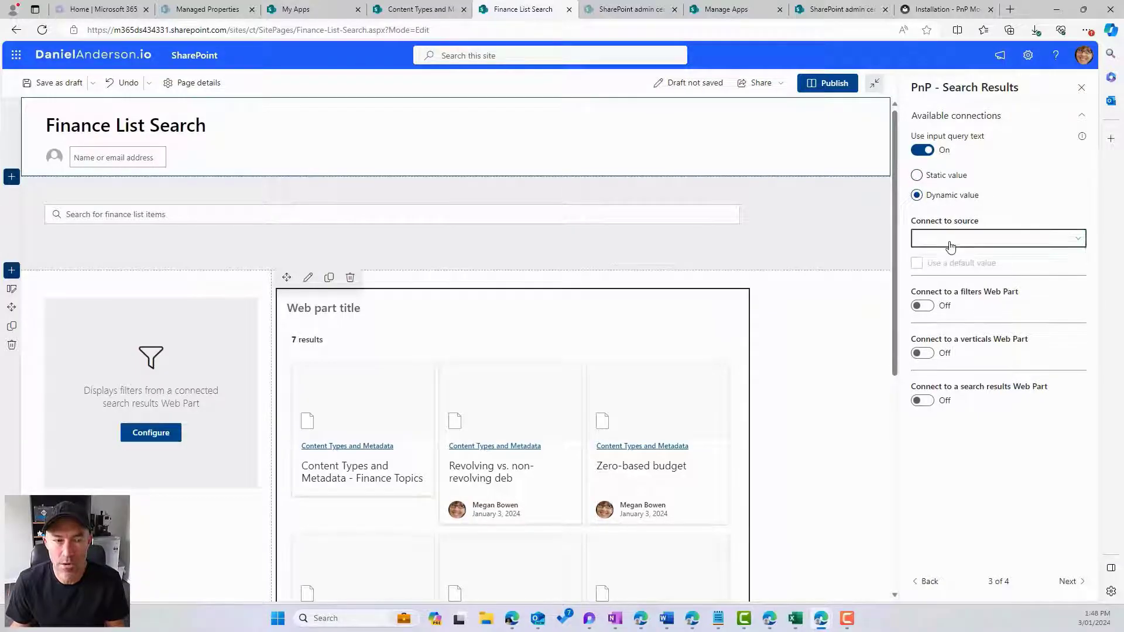
click(955, 281)
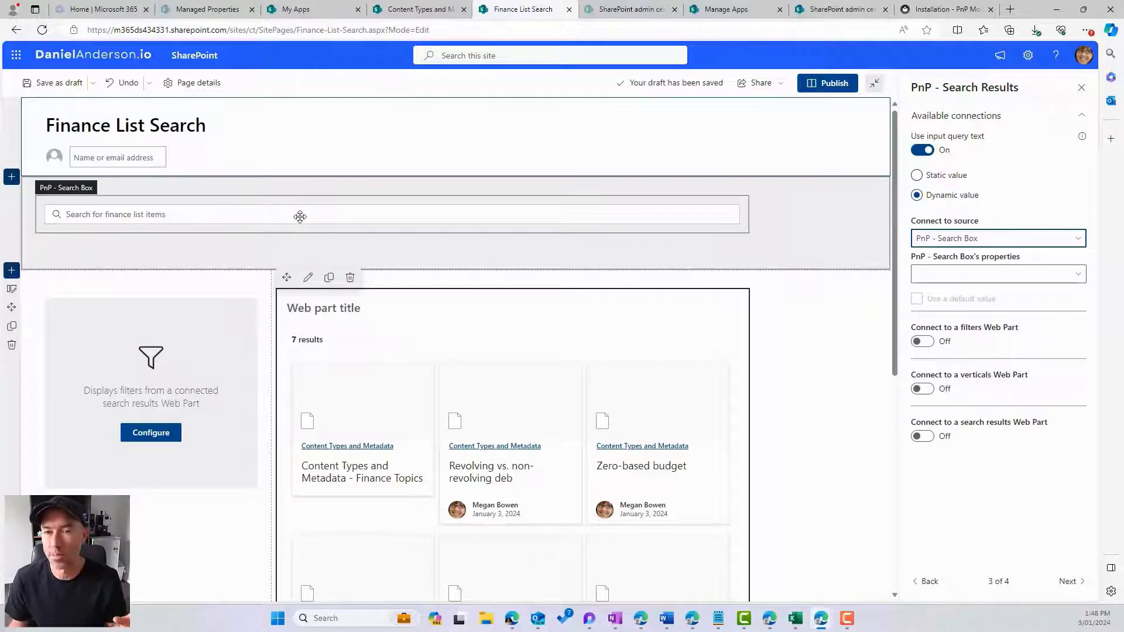
click(997, 274)
click(975, 295)
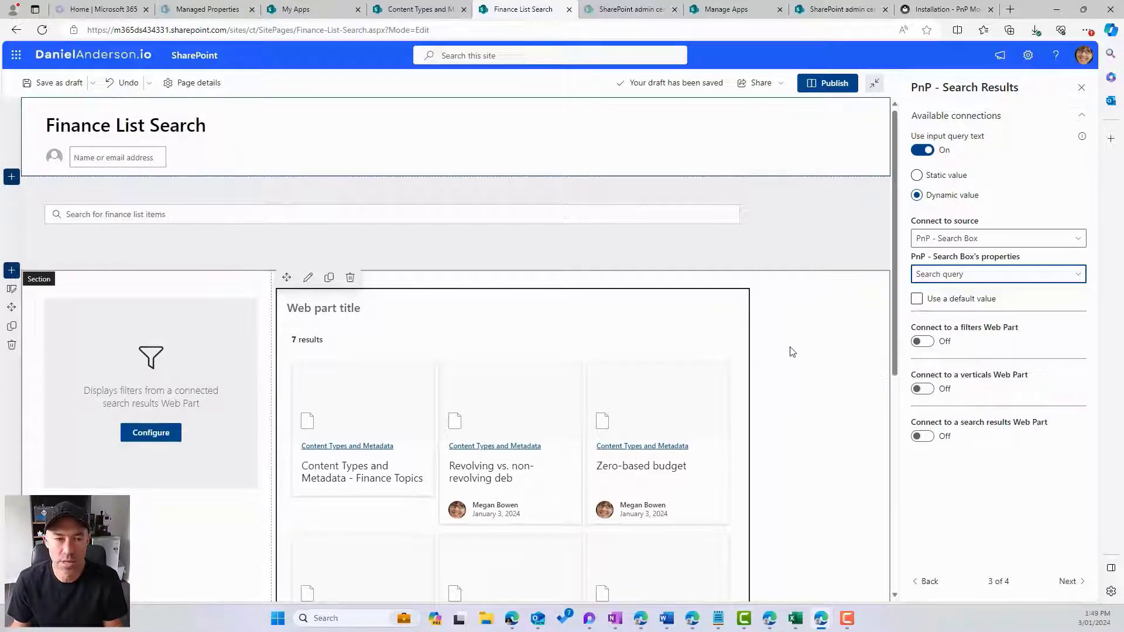
- Connect the Search Results web part to a filters web part, using the page's Search Filters Web Part as the source
click(924, 342)
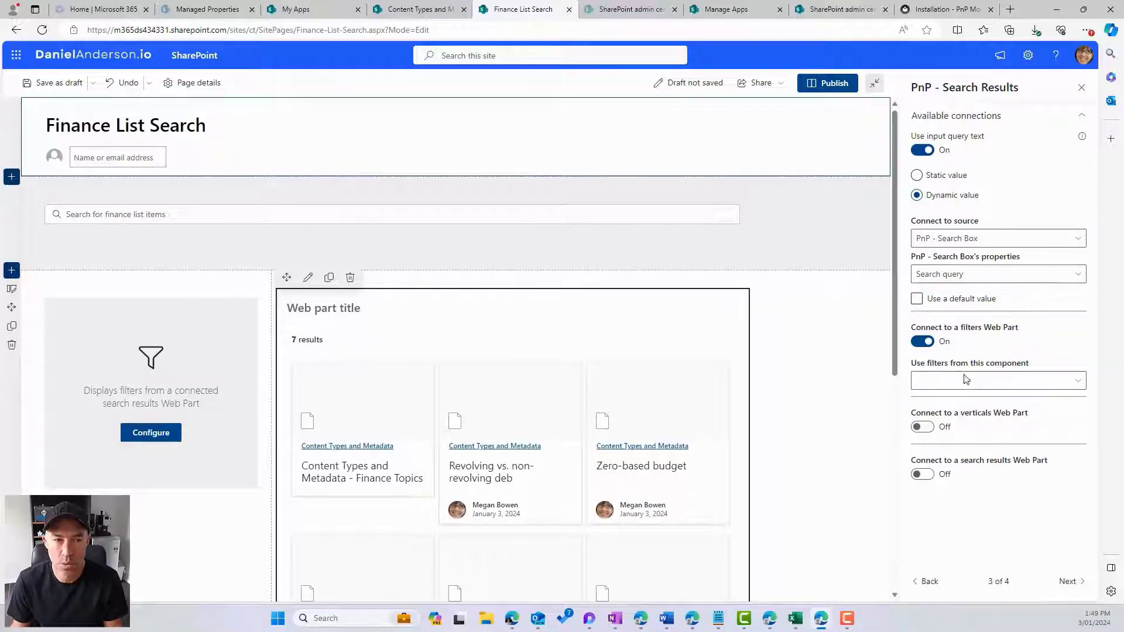
click(966, 381)
click(967, 401)
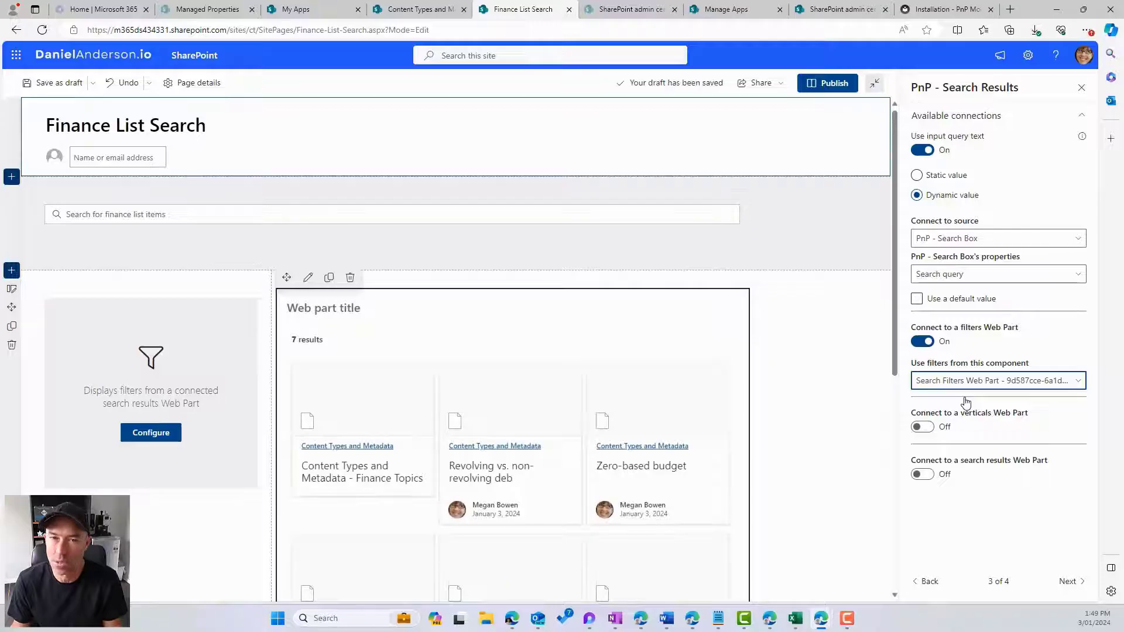
- Publish the Finance List Search page and dismiss the page promotion options and empty property pane
click(834, 84)
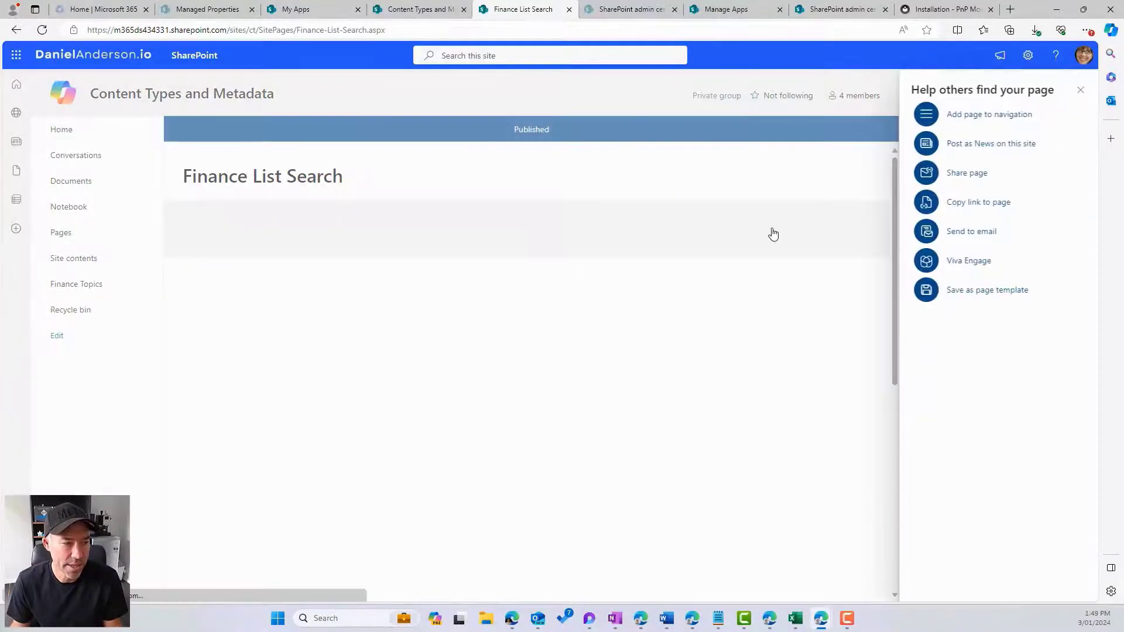
click(1081, 90)
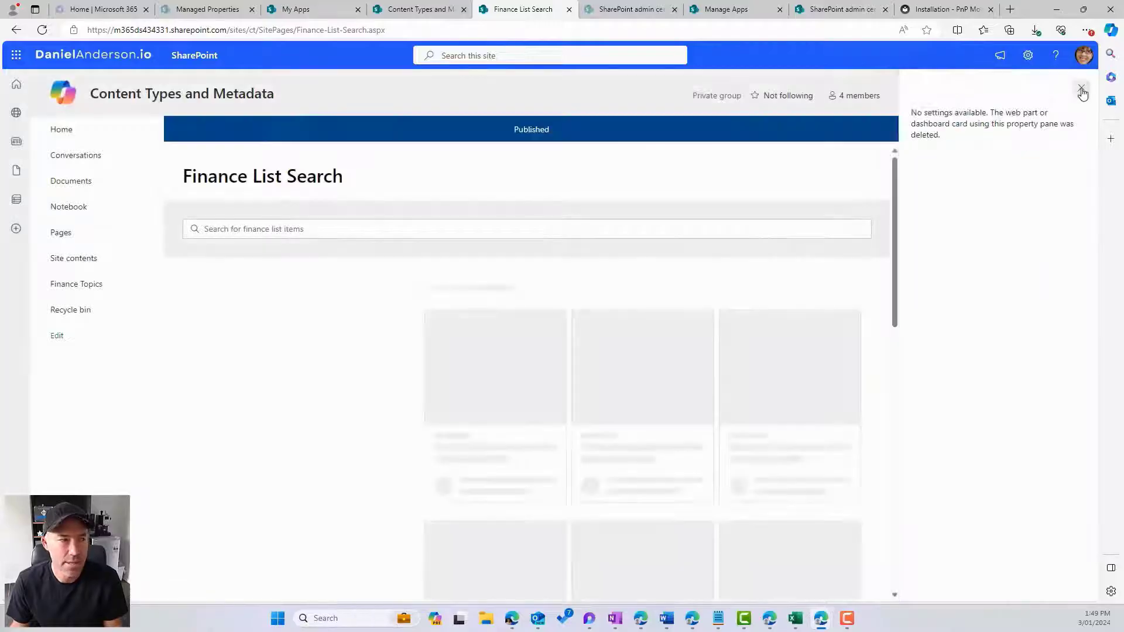
click(1081, 89)
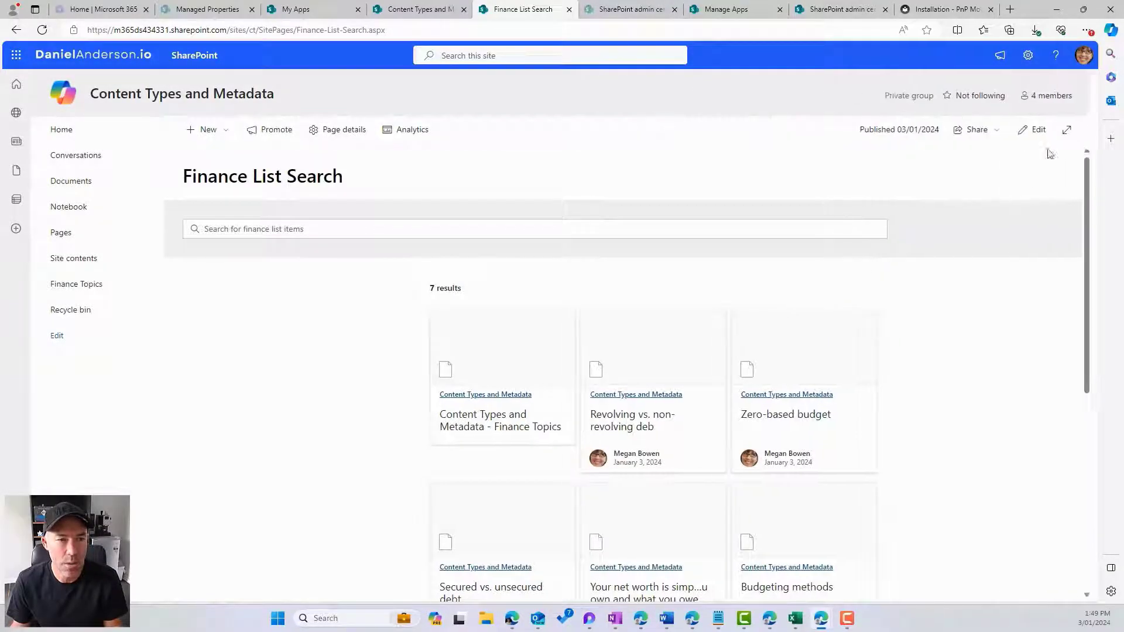
- Test the published search box by searching for "revolving", and clear the search
click(399, 225)
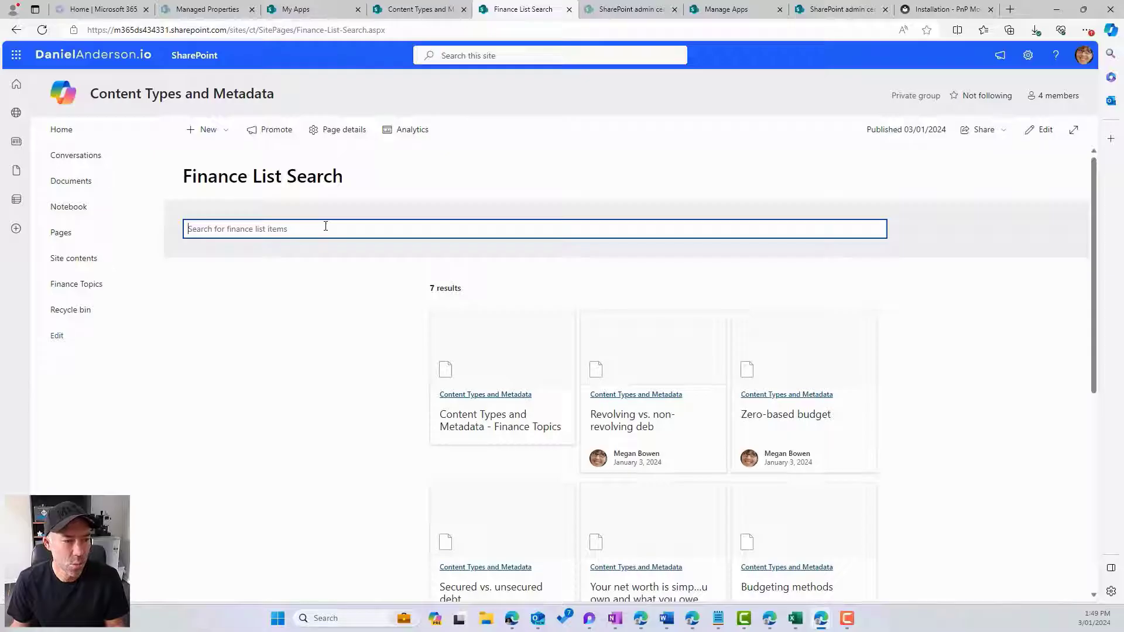
text(revolving)
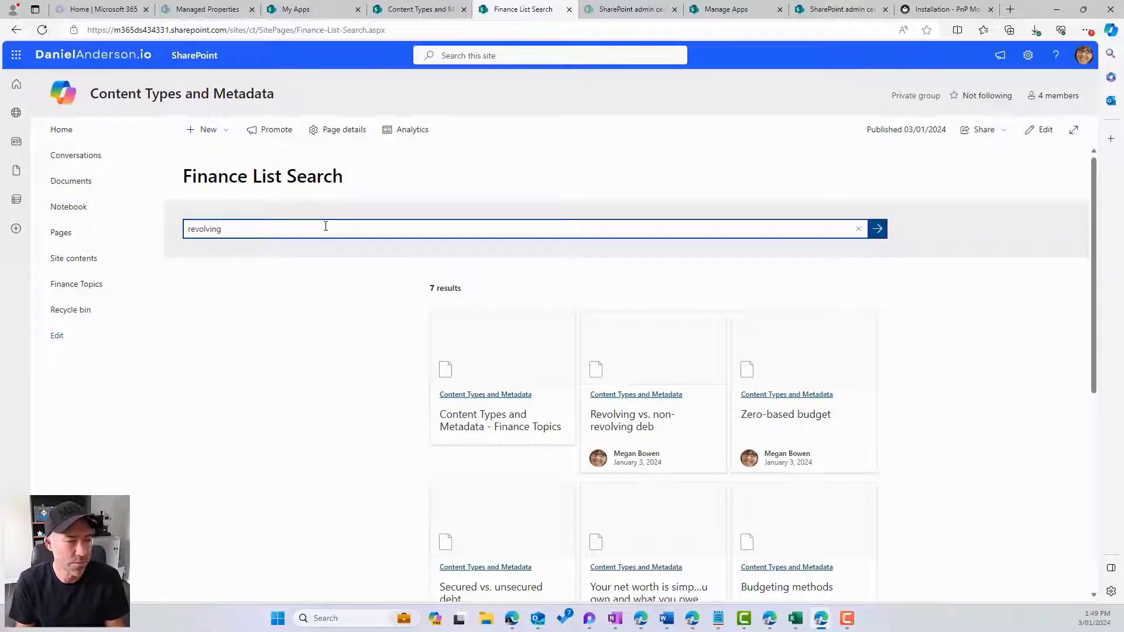
key(Return)
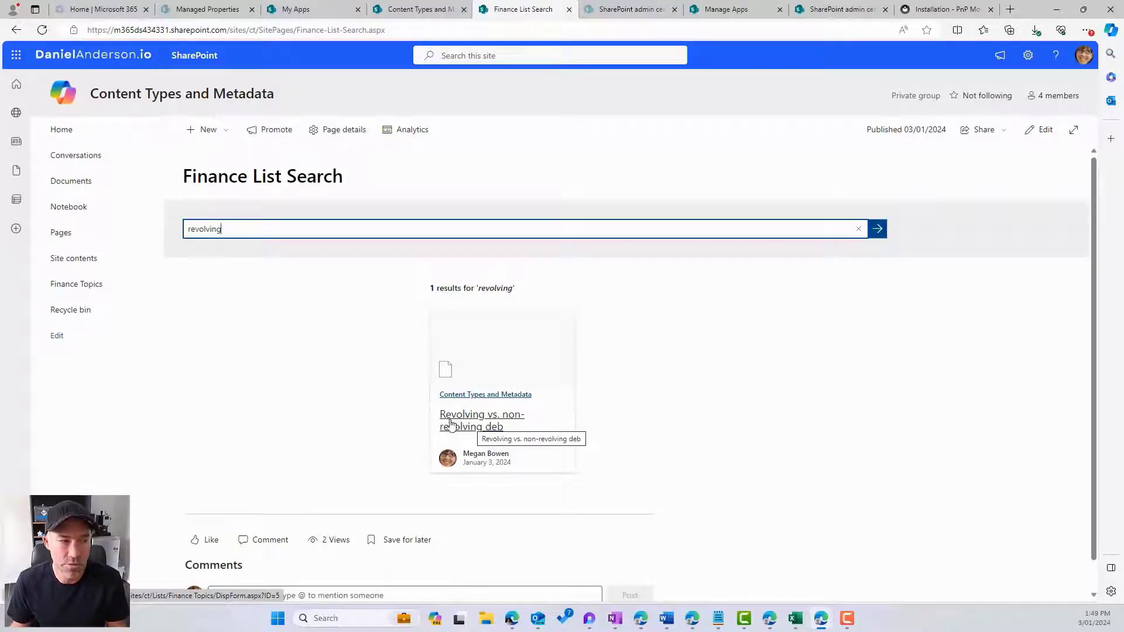
double_click(236, 236)
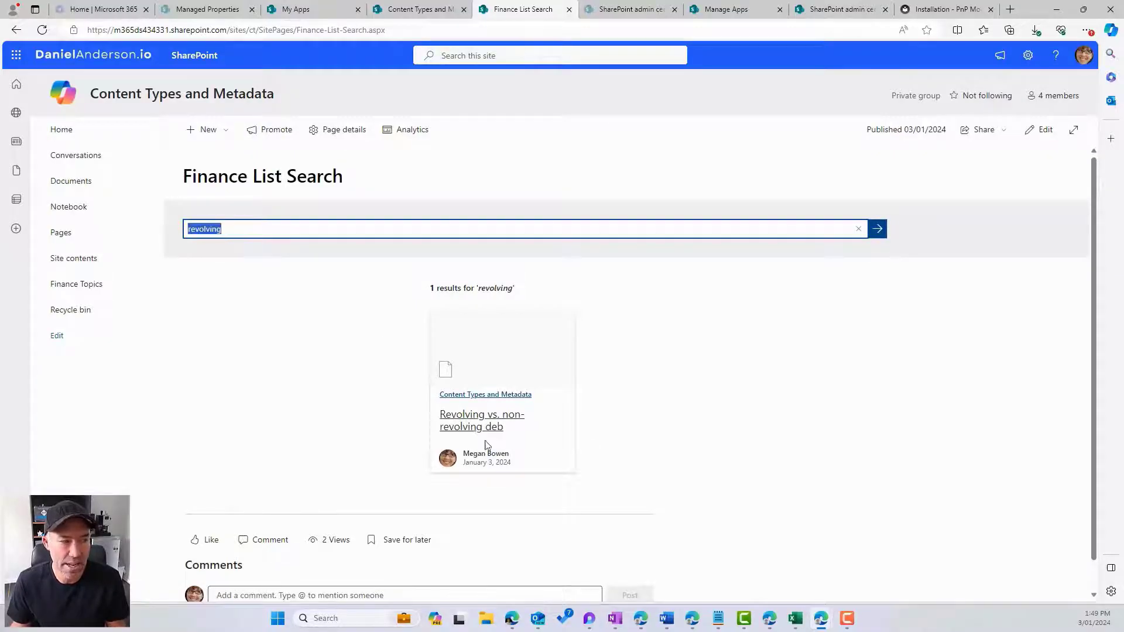
click(858, 229)
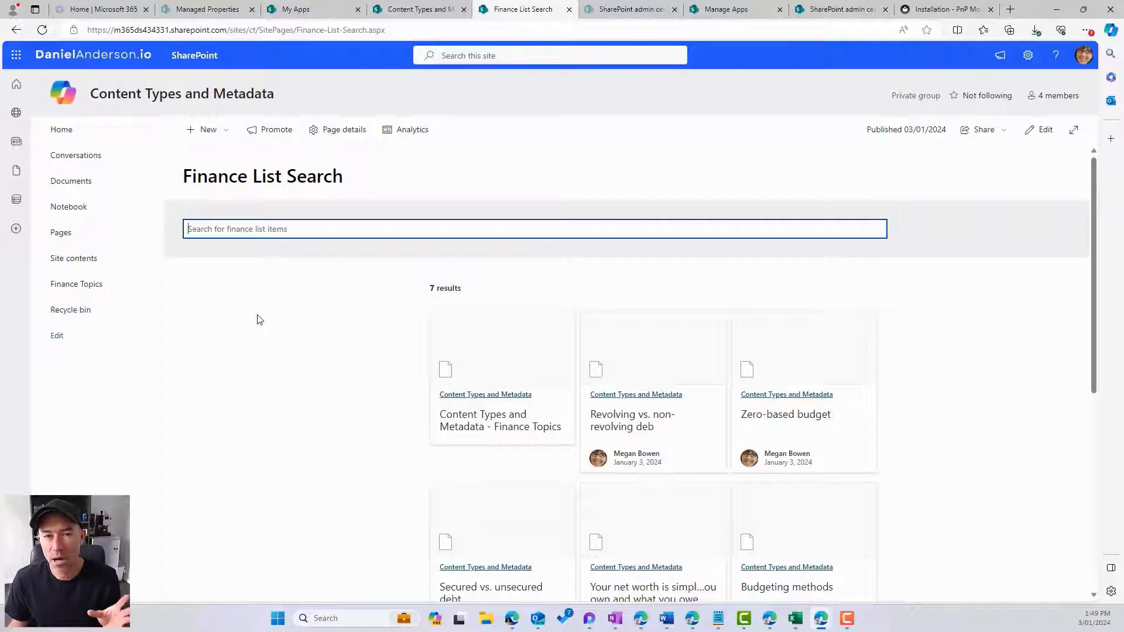
- Reopen the page for editing and add RefinableString00 to the Selected properties of the Search Results web part
click(1040, 131)
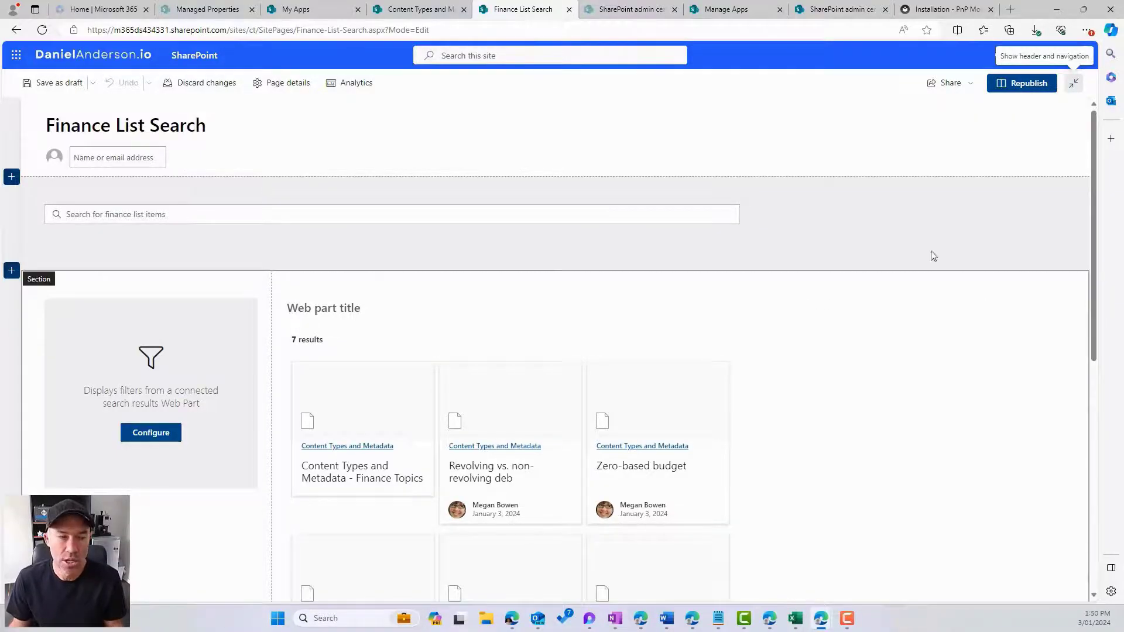
click(624, 347)
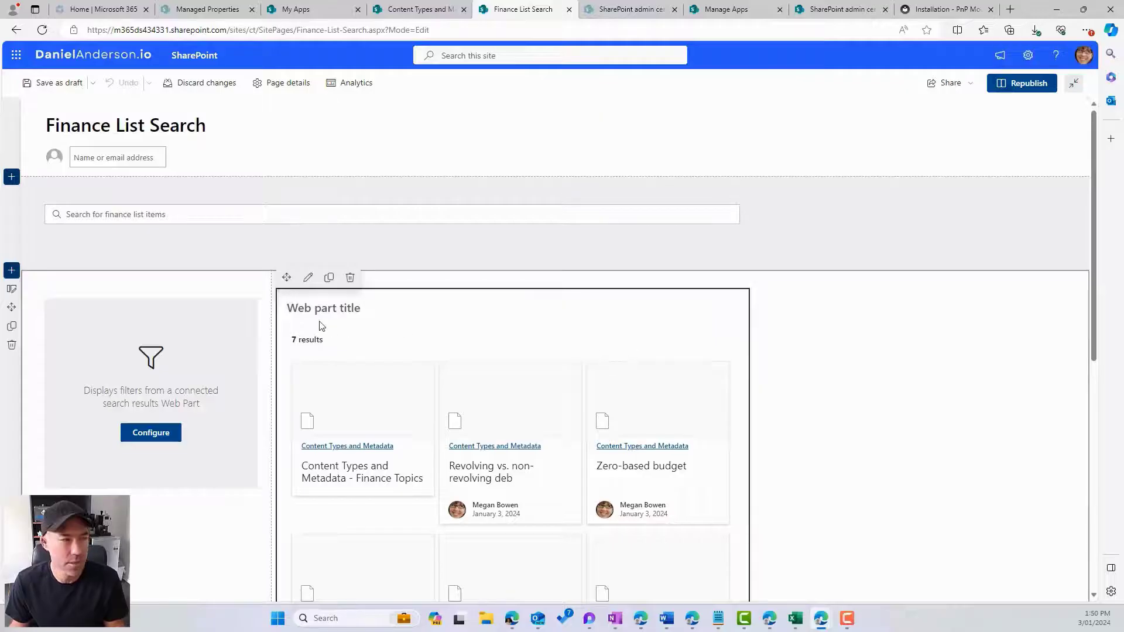
click(308, 278)
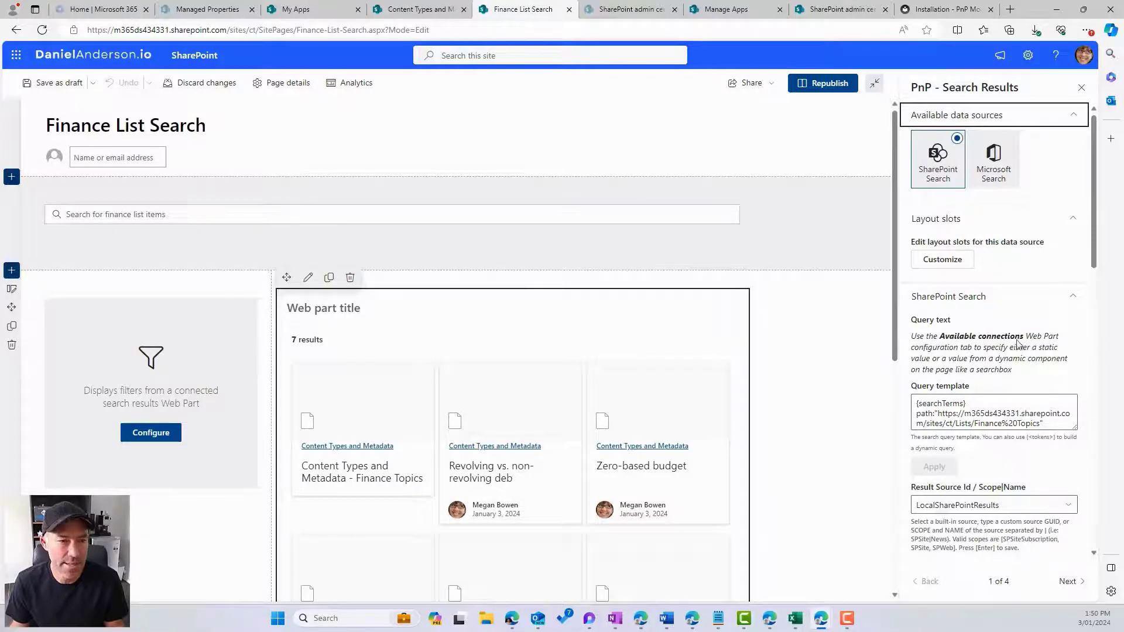
scroll(1014, 346, down, 3)
click(996, 378)
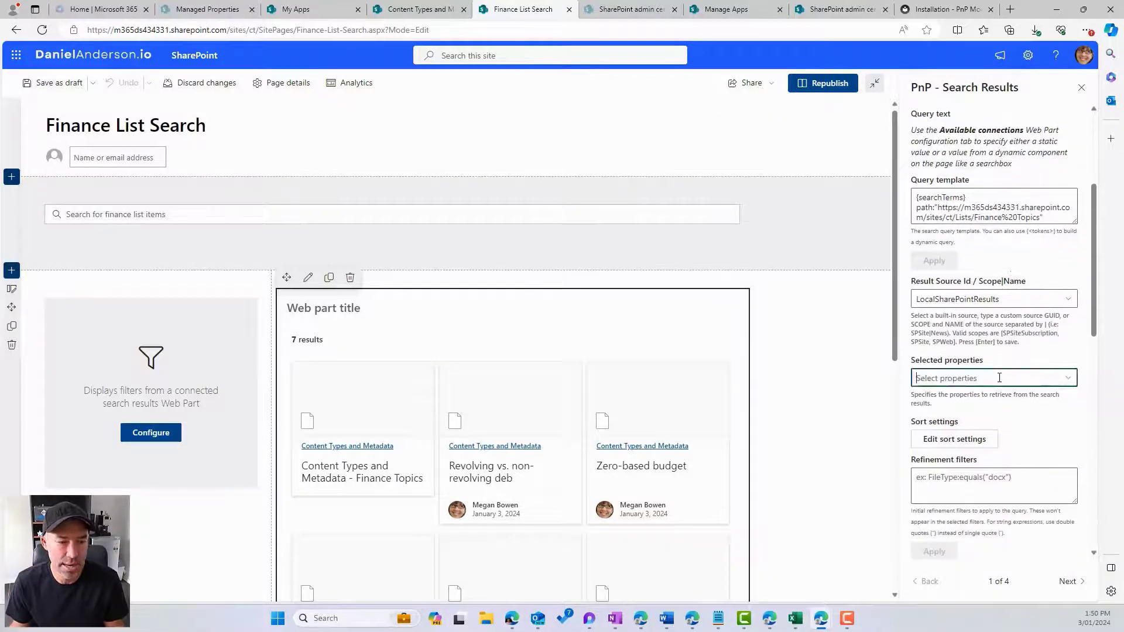
click(1070, 380)
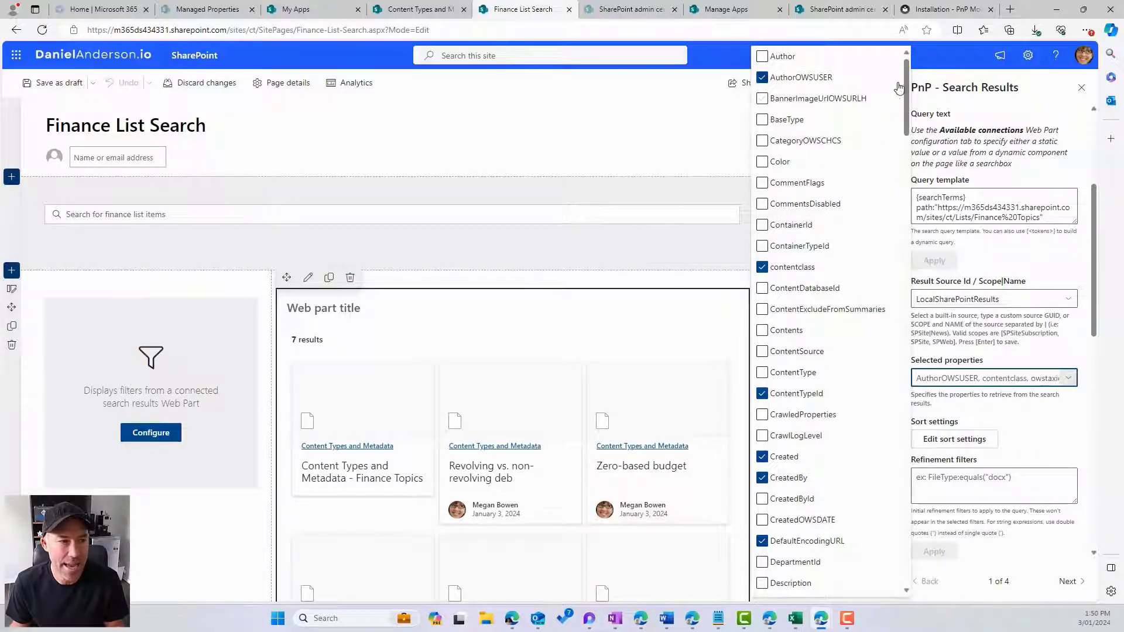
drag(908, 77, 895, 290)
scroll(895, 291, down, 15)
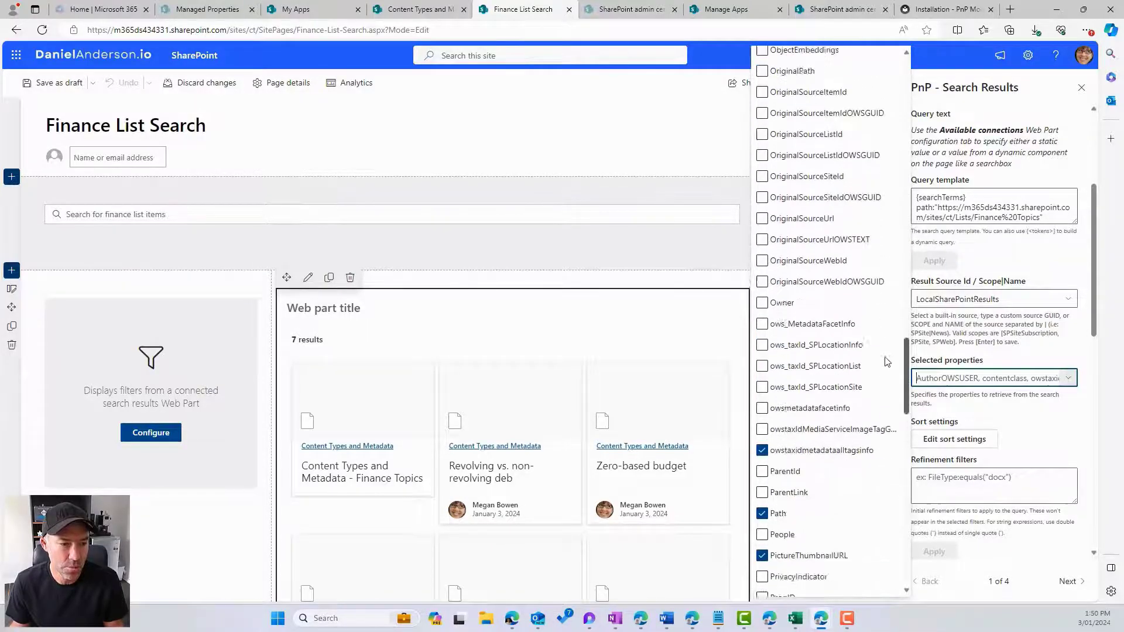
scroll(853, 312, down, 5)
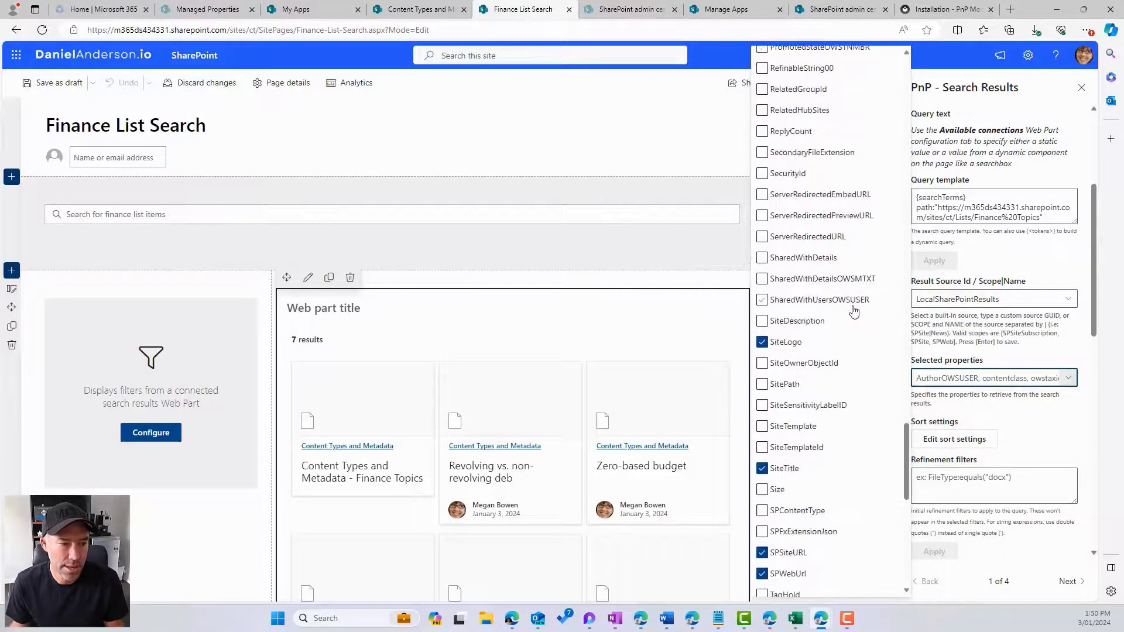
click(762, 68)
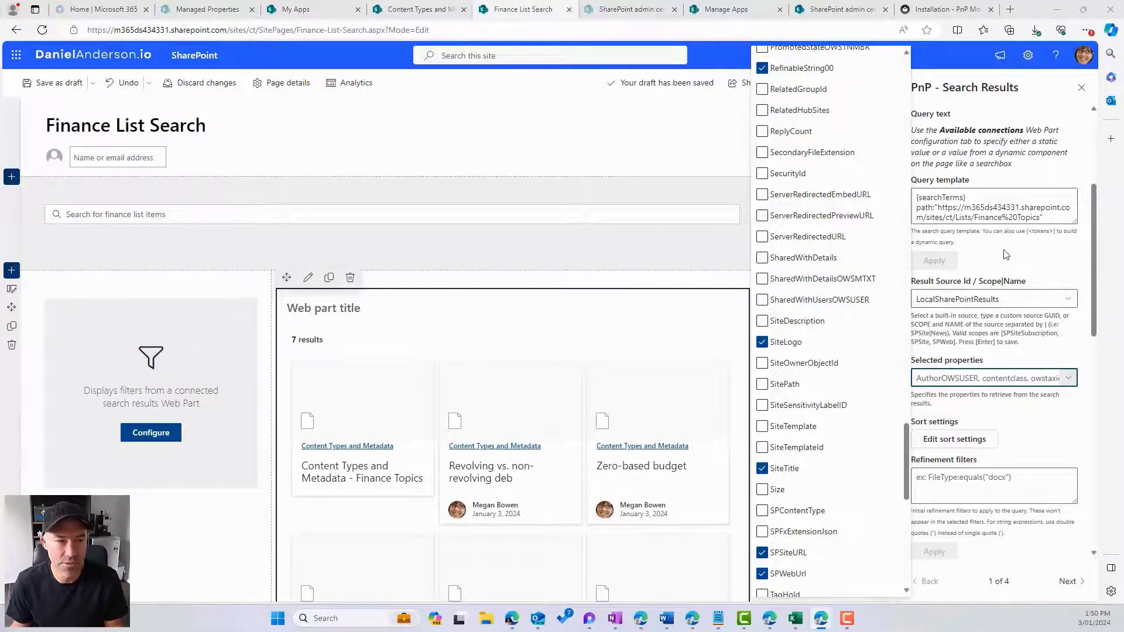
scroll(897, 285, down, 5)
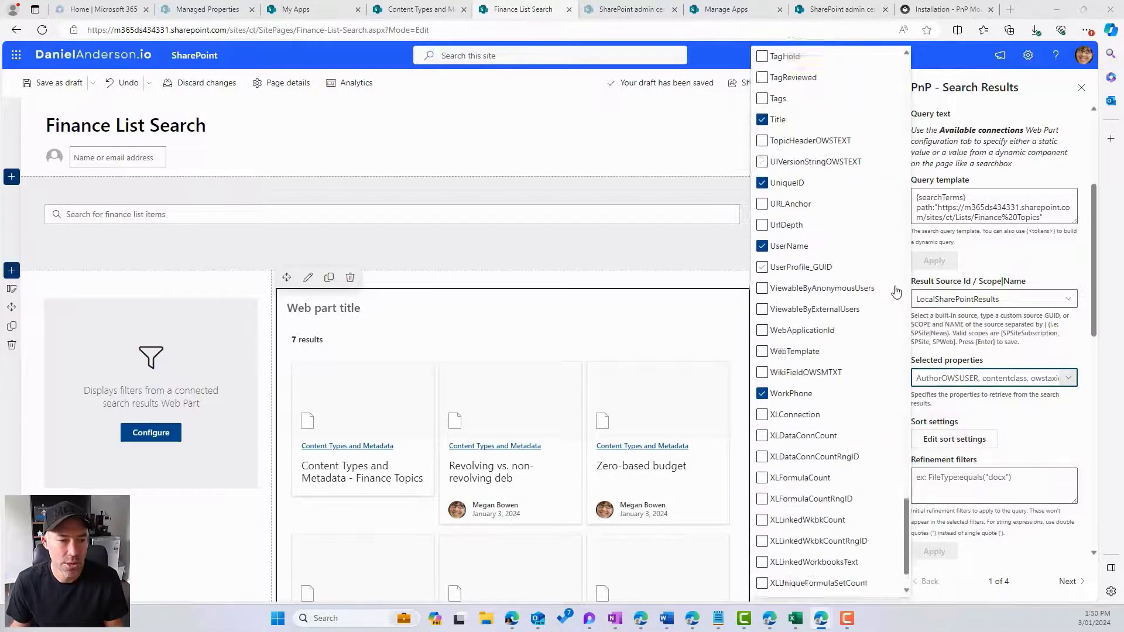
click(1045, 264)
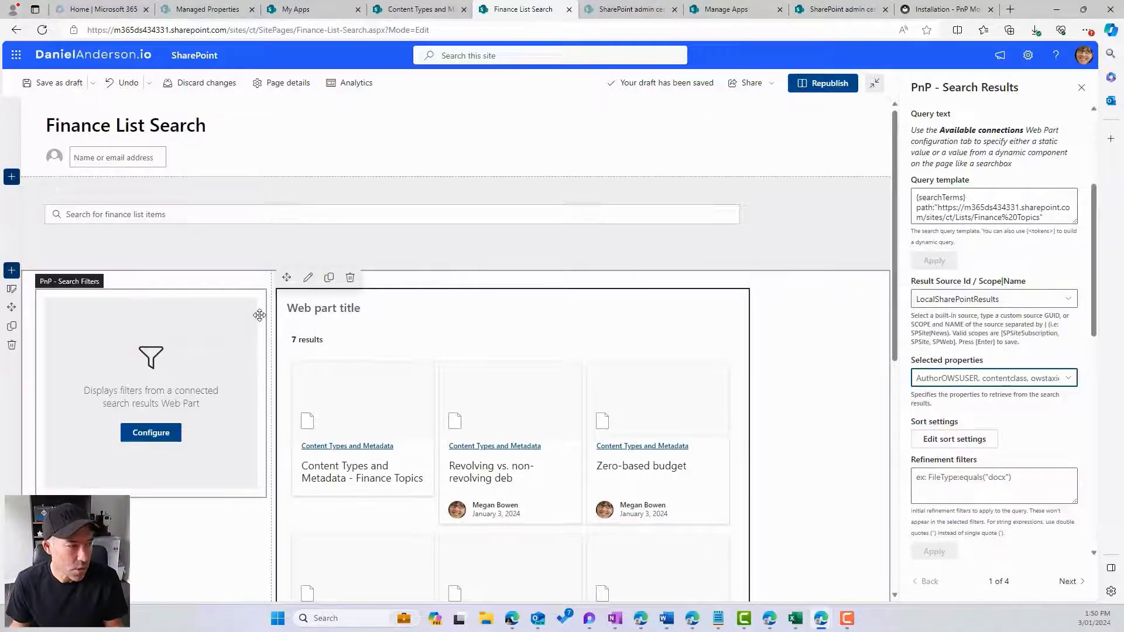
scroll(1026, 299, down, 10)
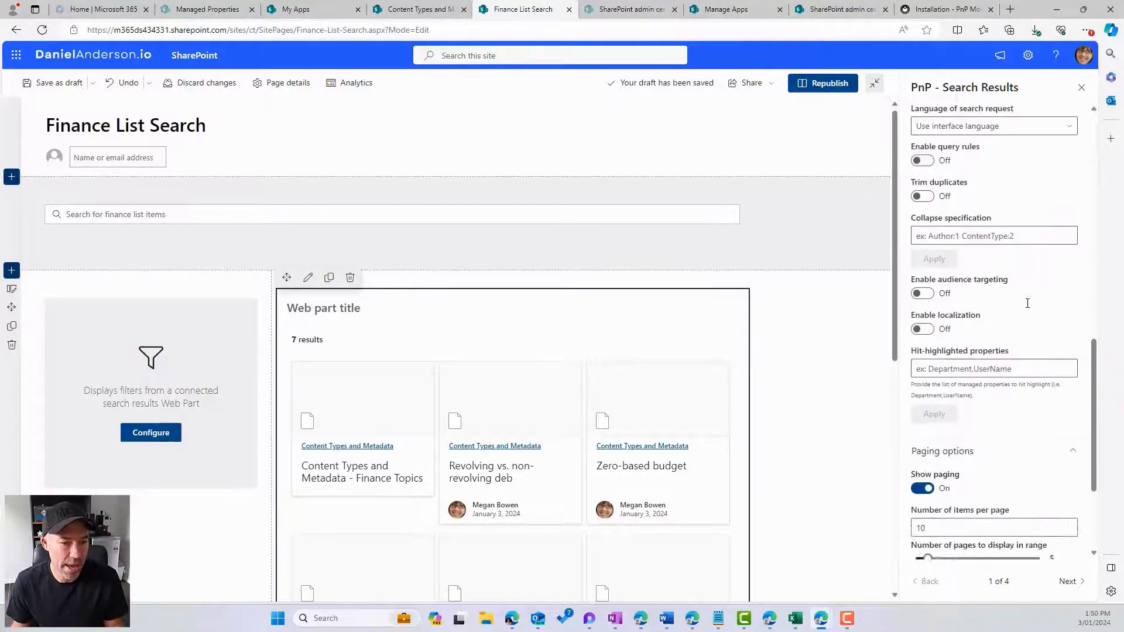
- Configure the Search Filters web part to use data from the page's Search Results Web Part
click(156, 433)
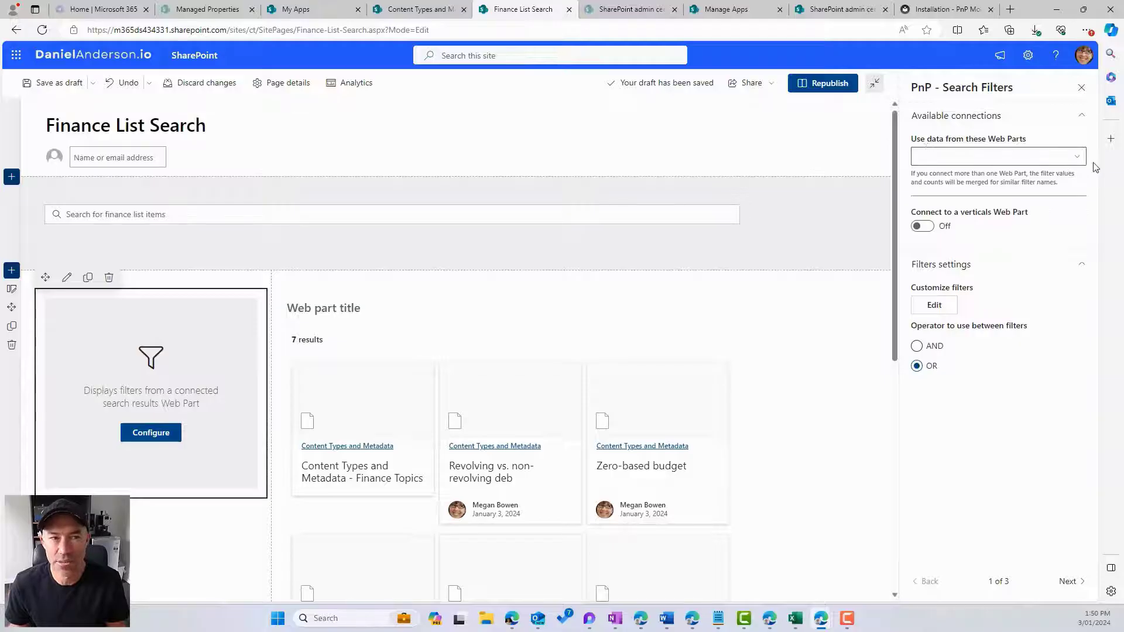
click(1075, 157)
click(837, 176)
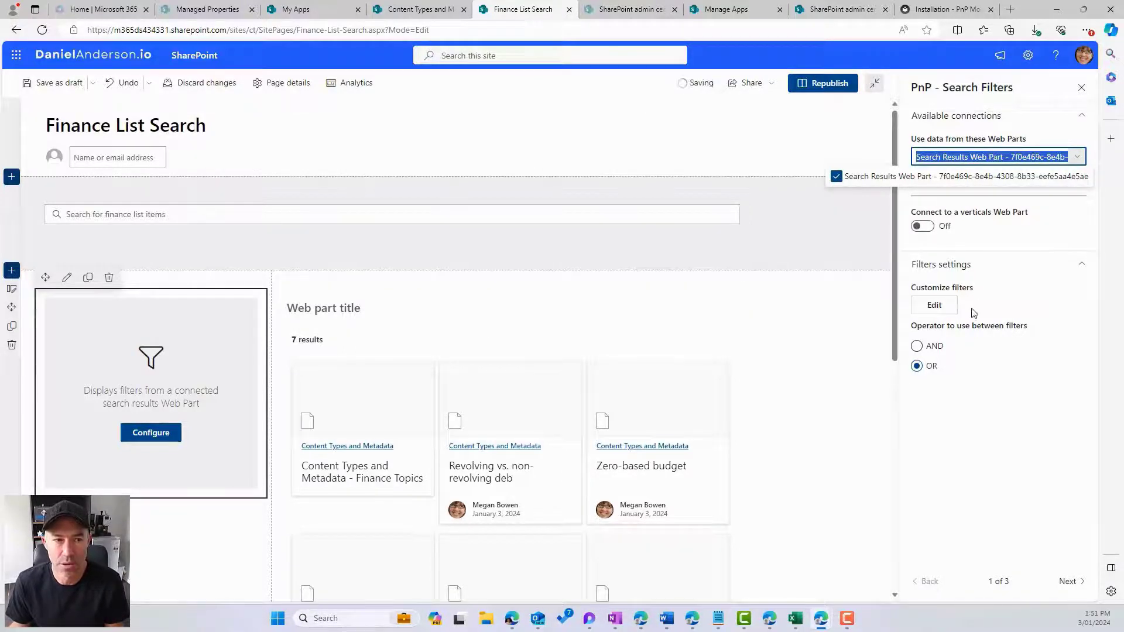
- Add a filter named Topic on RefinableString00 with the Check box template, expanded by default, and republish the page
click(934, 307)
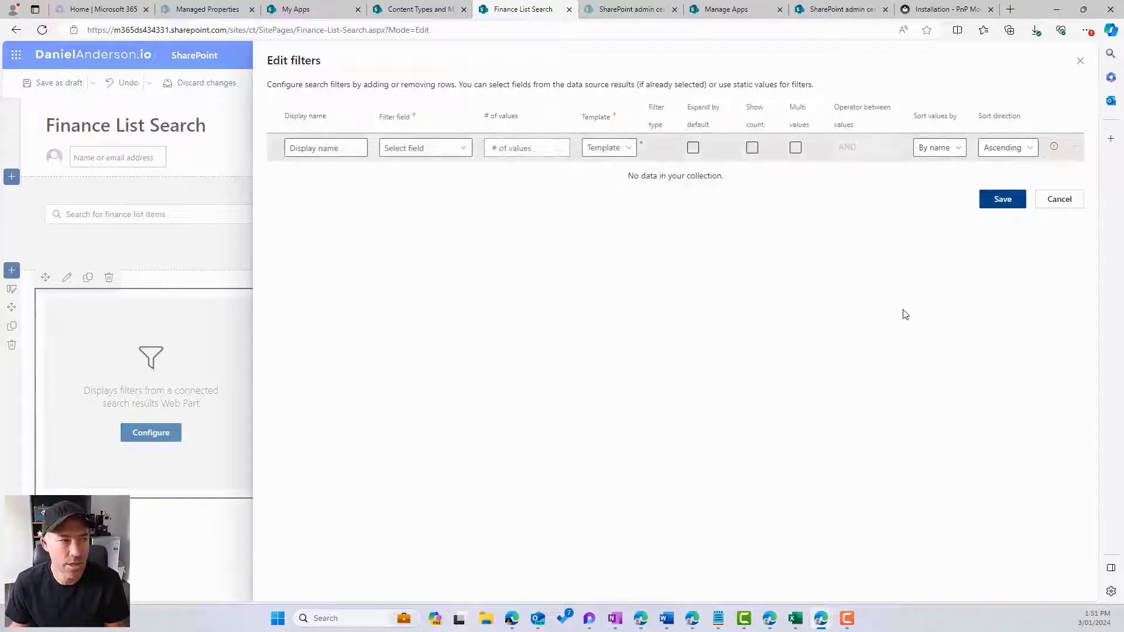
click(338, 147)
text(Topic)
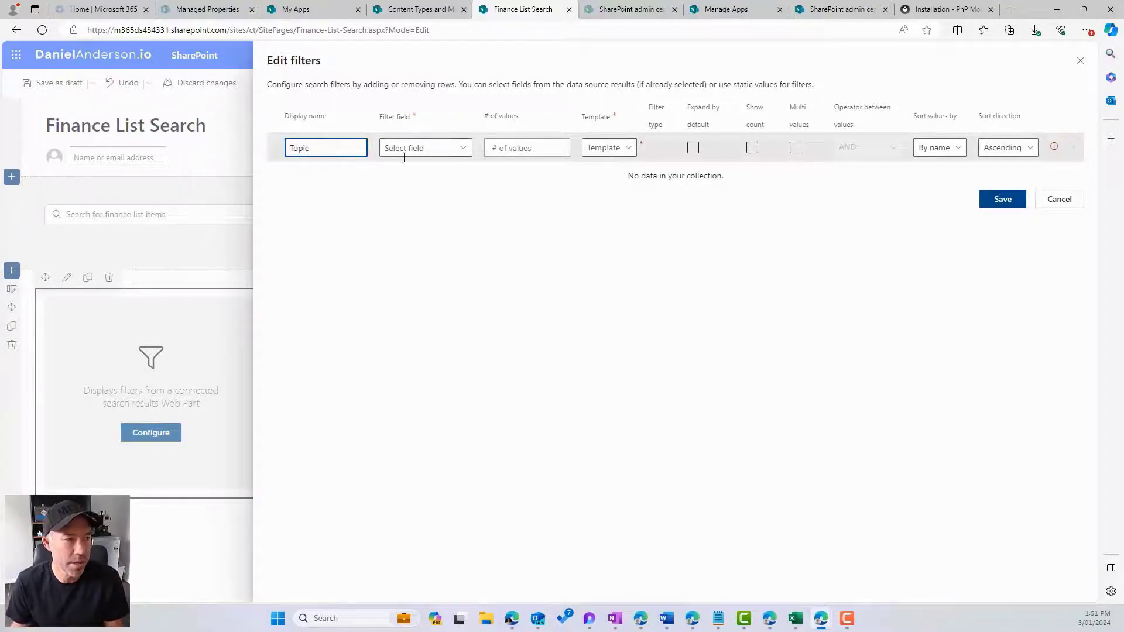
click(469, 153)
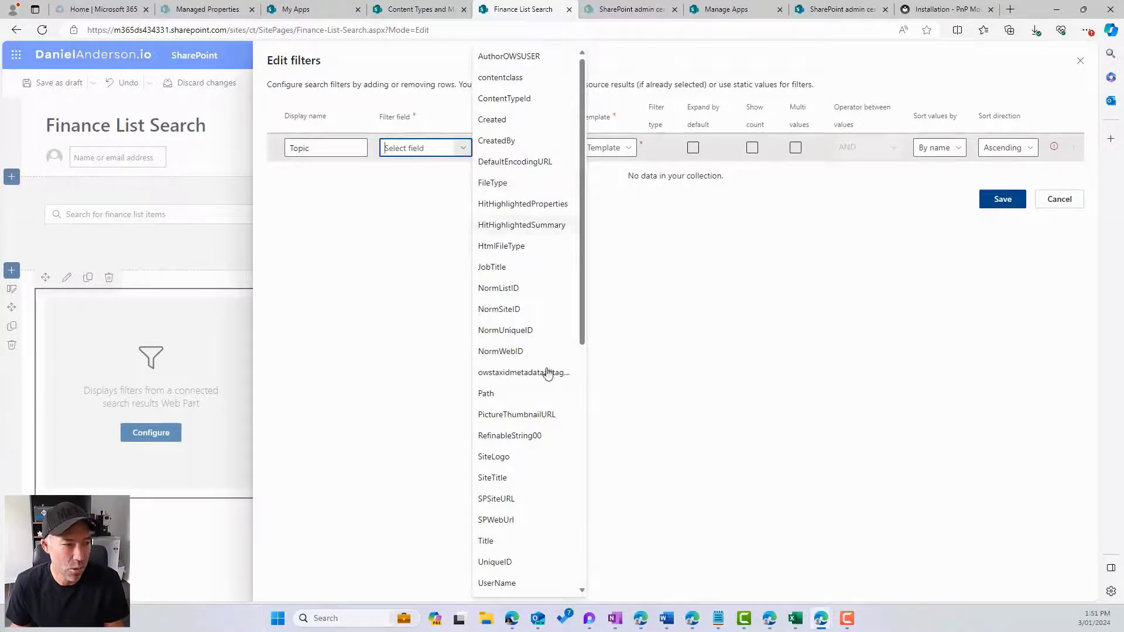
click(517, 441)
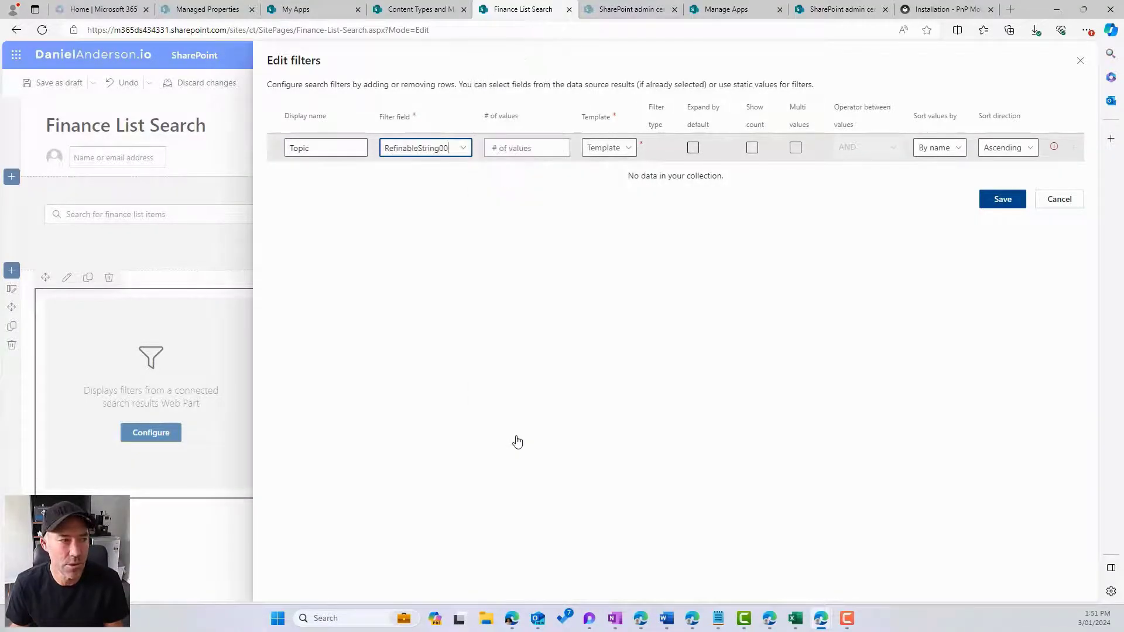
click(603, 150)
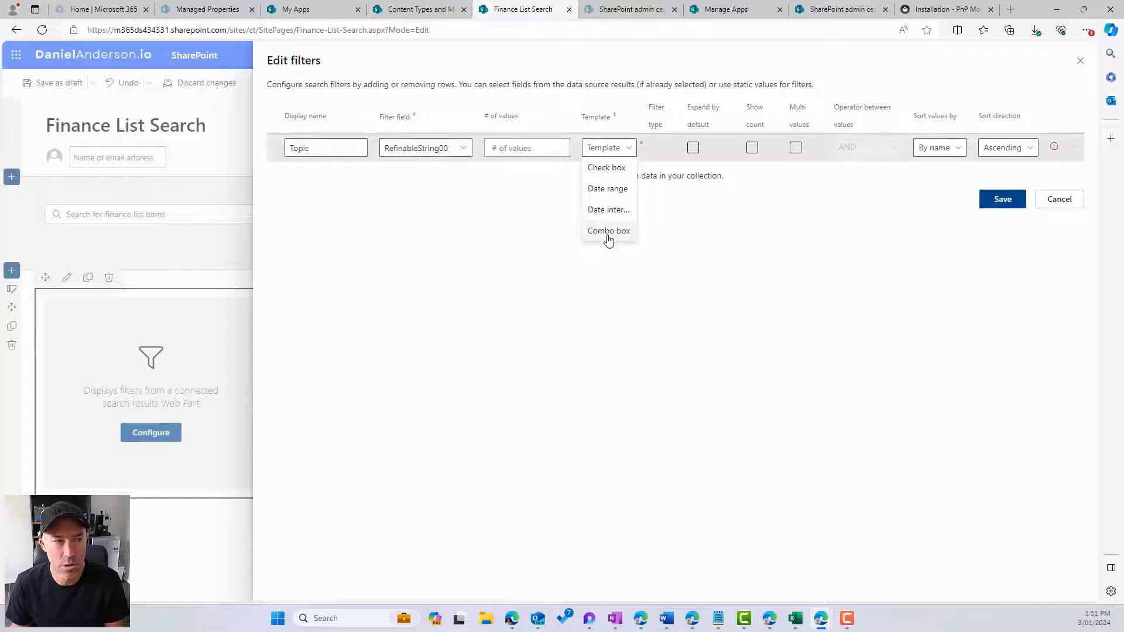
click(606, 168)
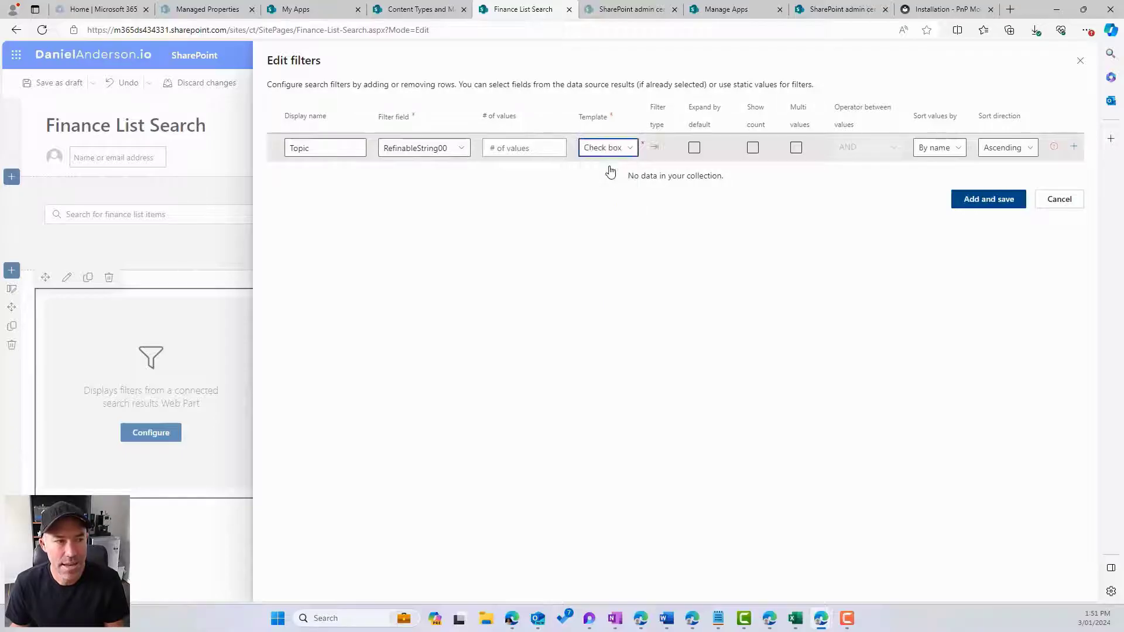
click(696, 150)
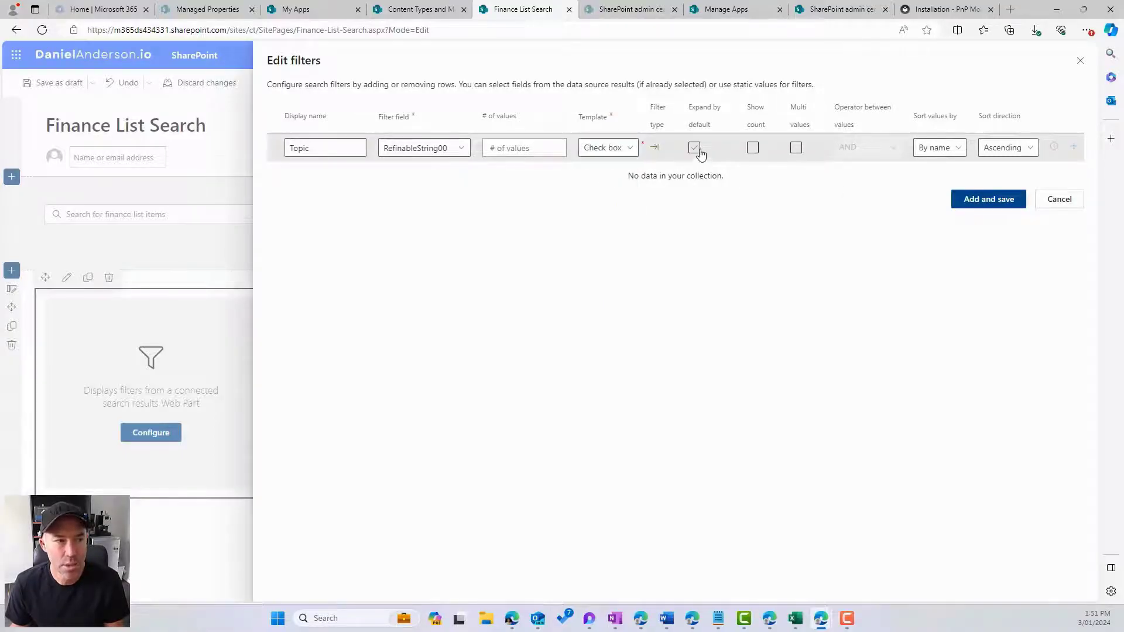
click(989, 200)
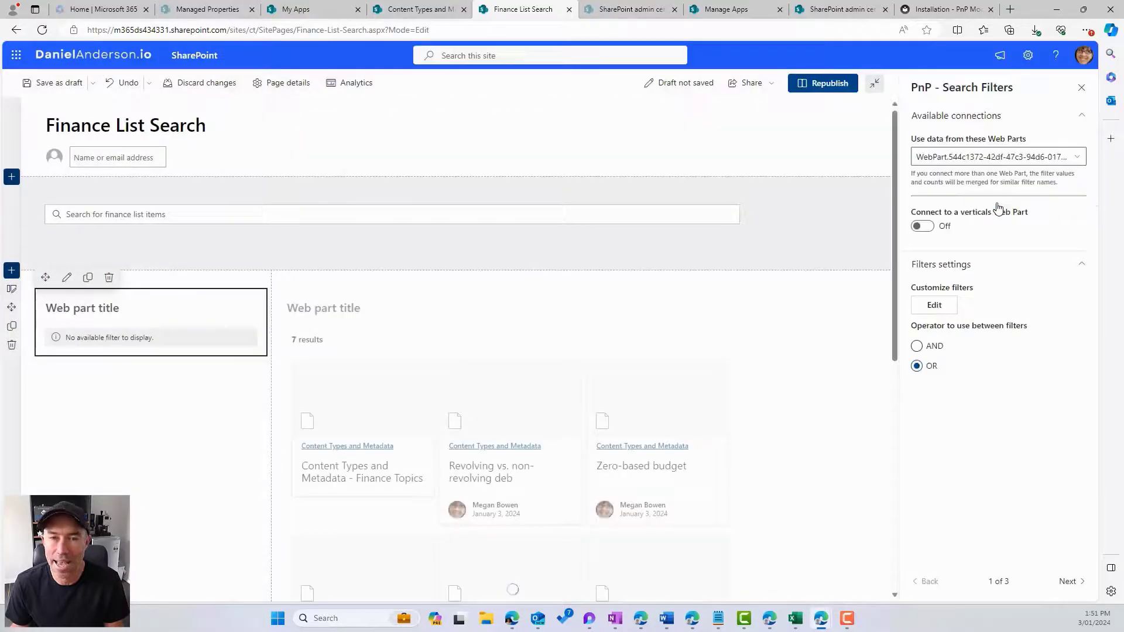
click(827, 85)
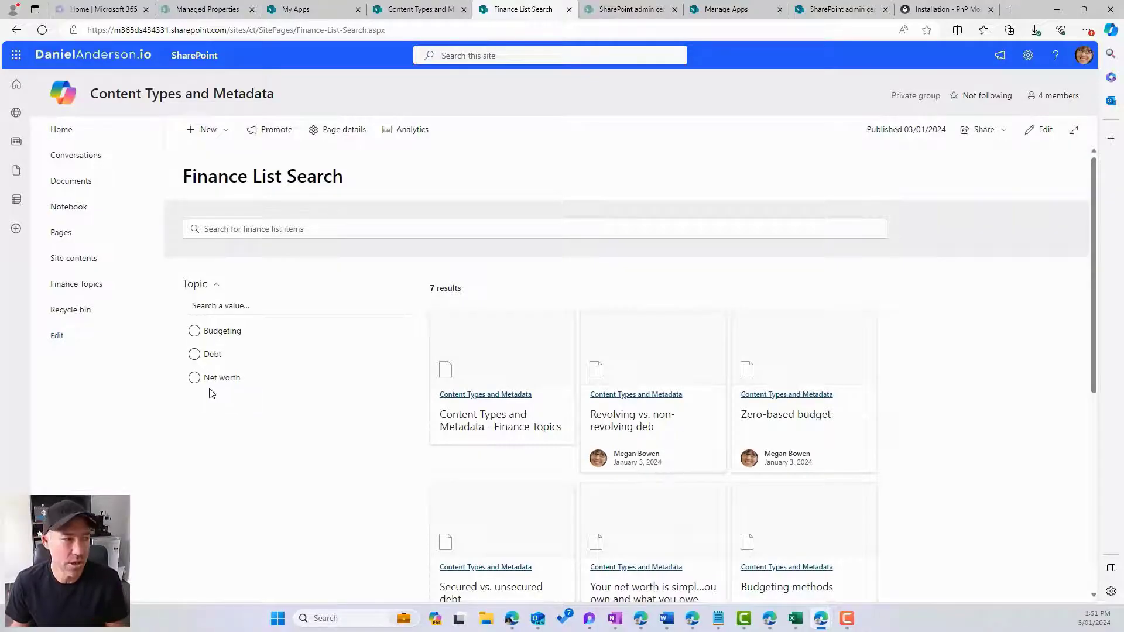
- Test the Topic filter by choosing Debt, clearing it, and choosing Budgeting
click(195, 355)
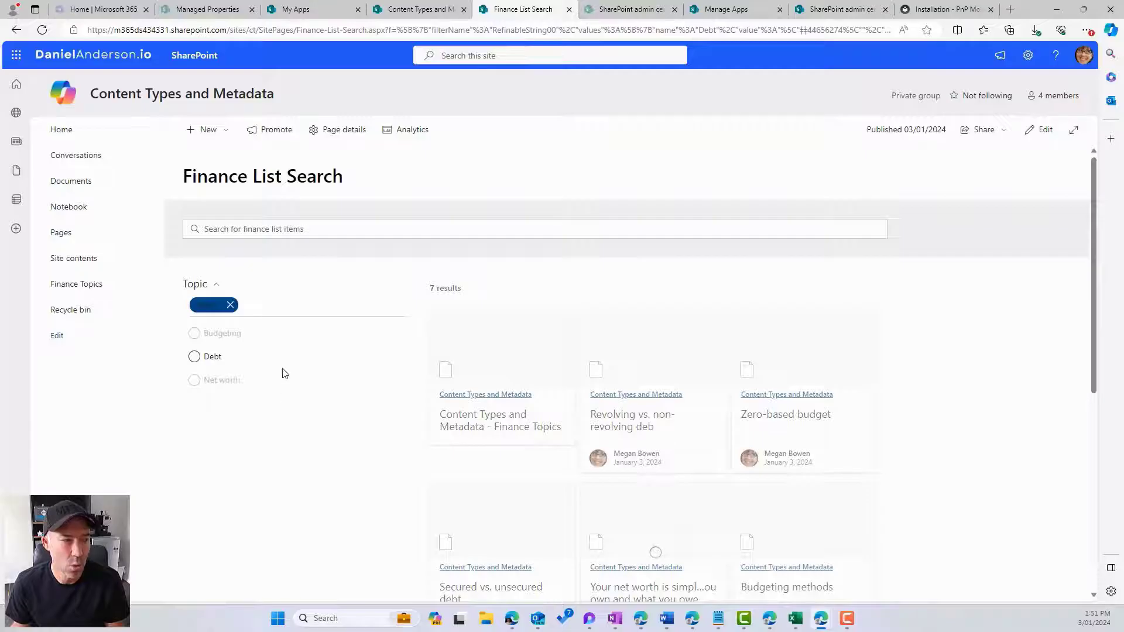
click(230, 305)
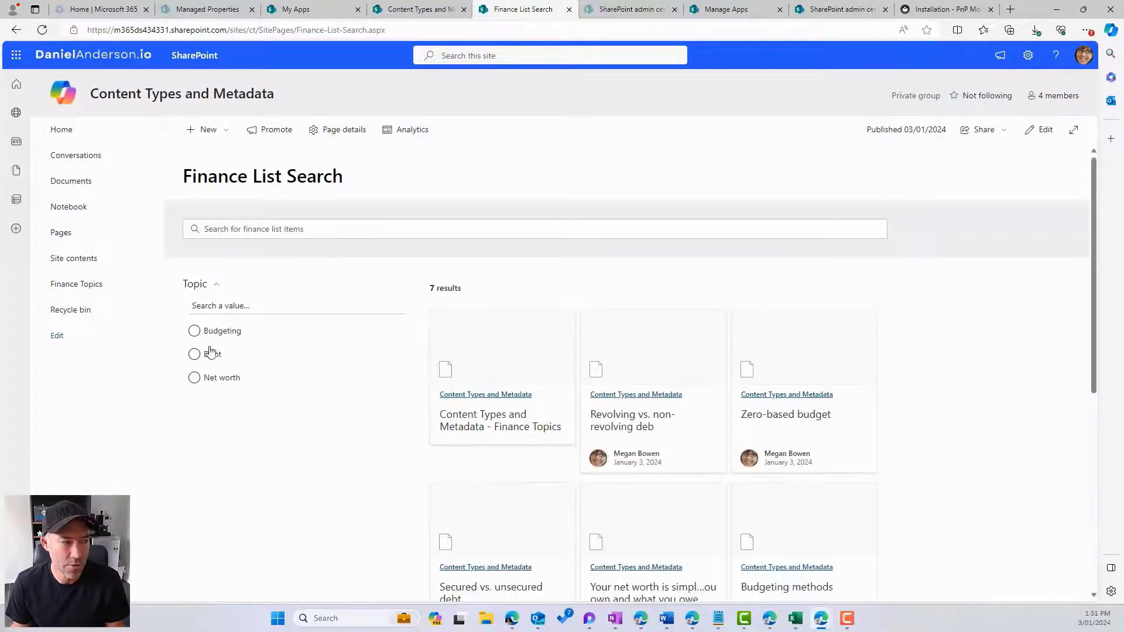
click(213, 332)
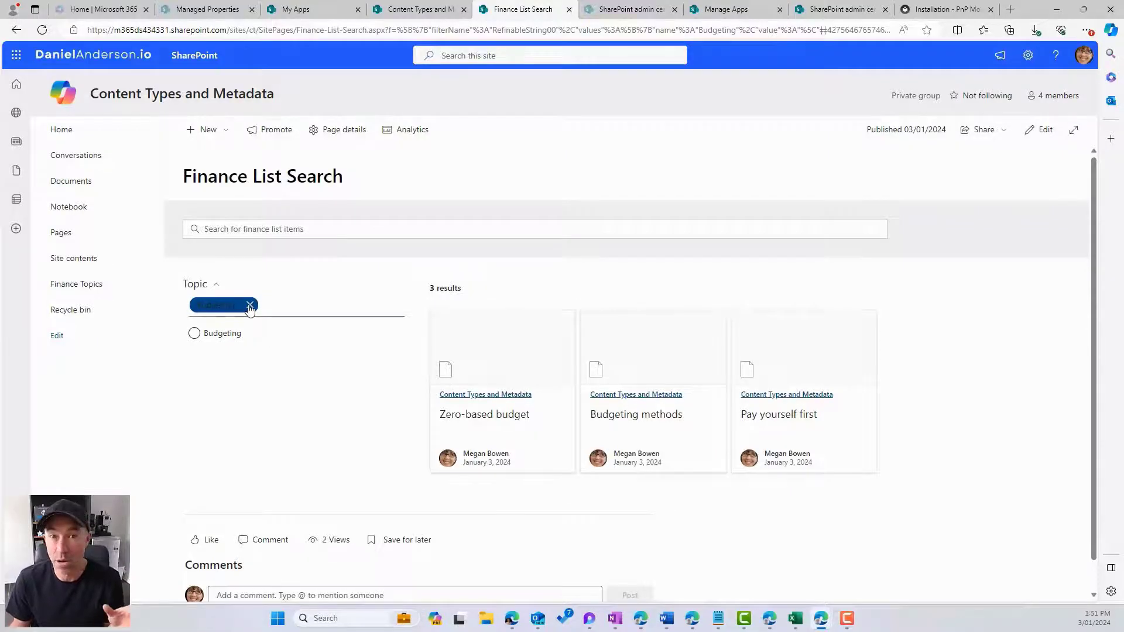
- Search for "pay" within the Budgeting topic, and clear the Topic filter to test filtering and search together
click(329, 227)
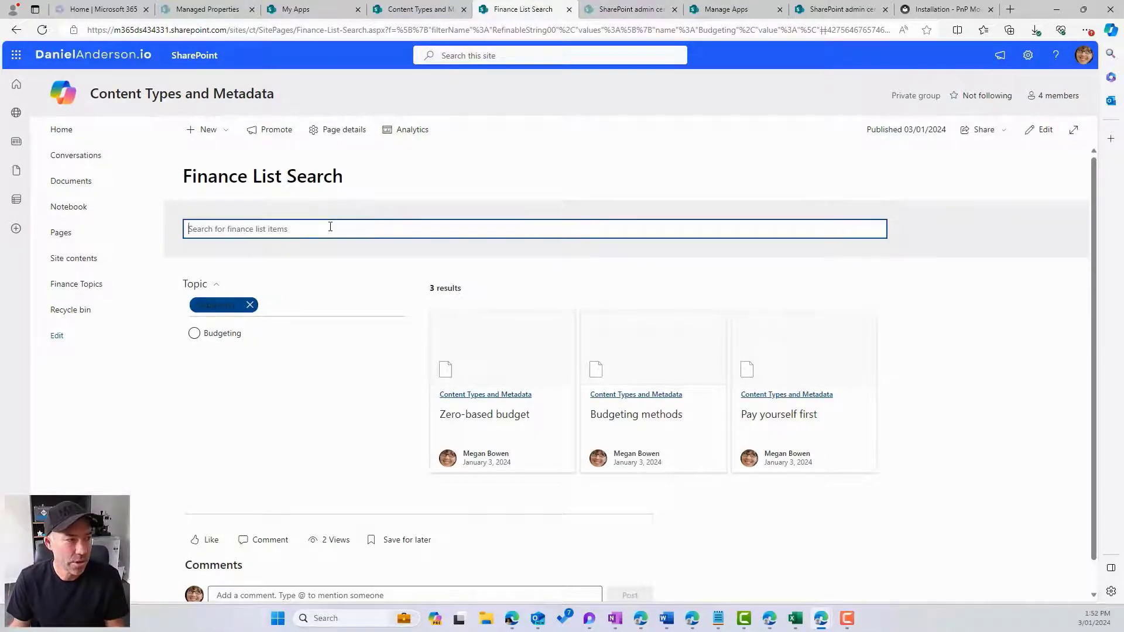
text(pay)
key(Return)
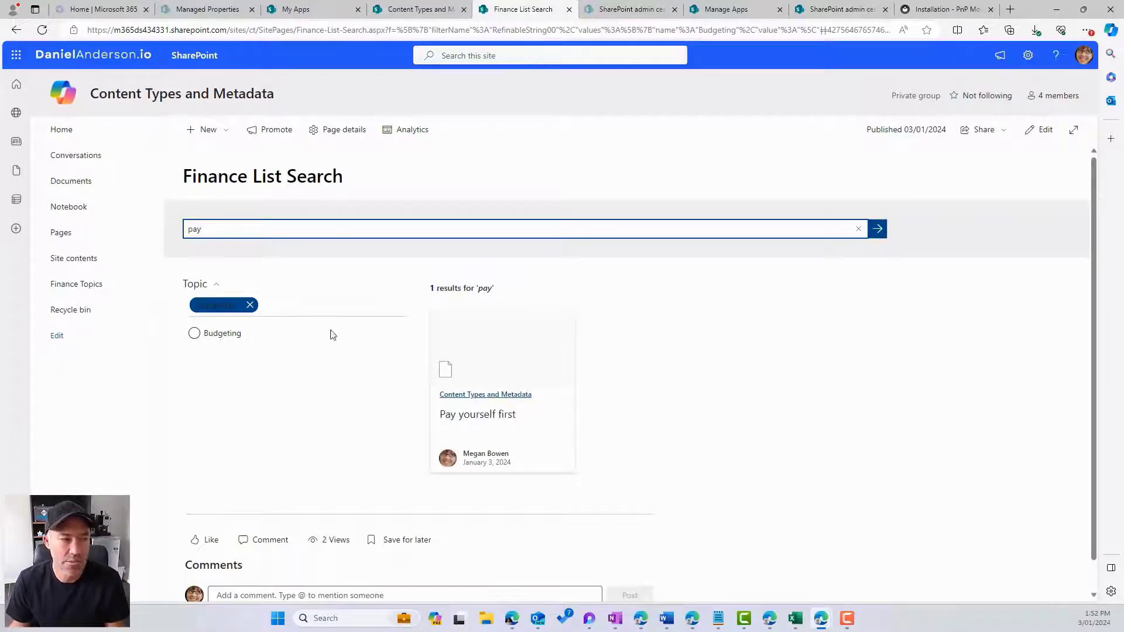
click(251, 306)
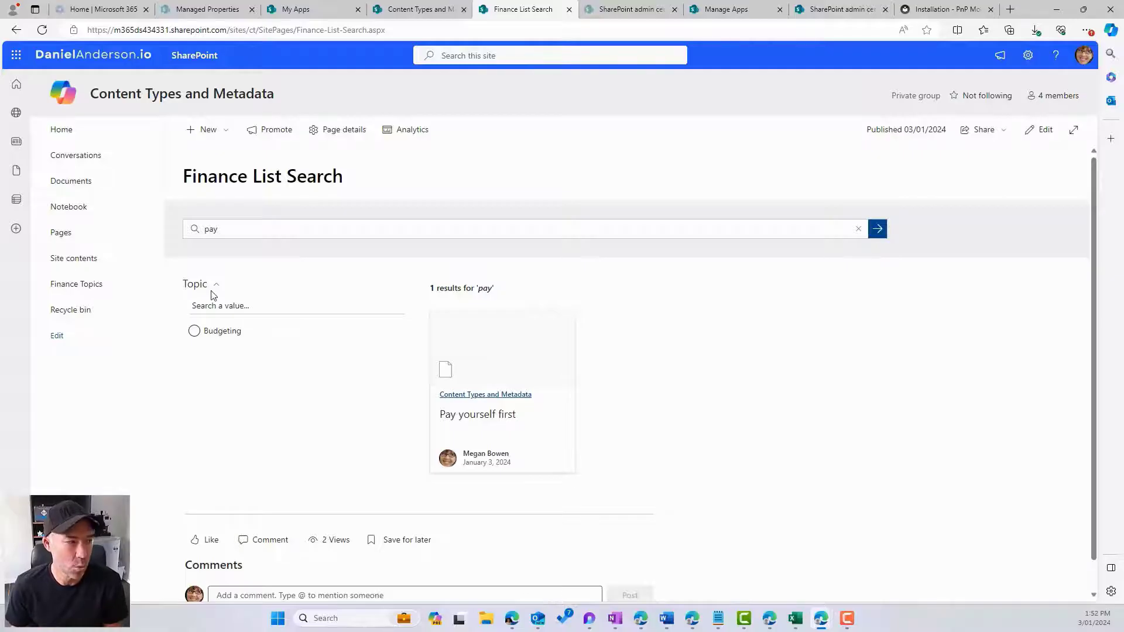
click(197, 332)
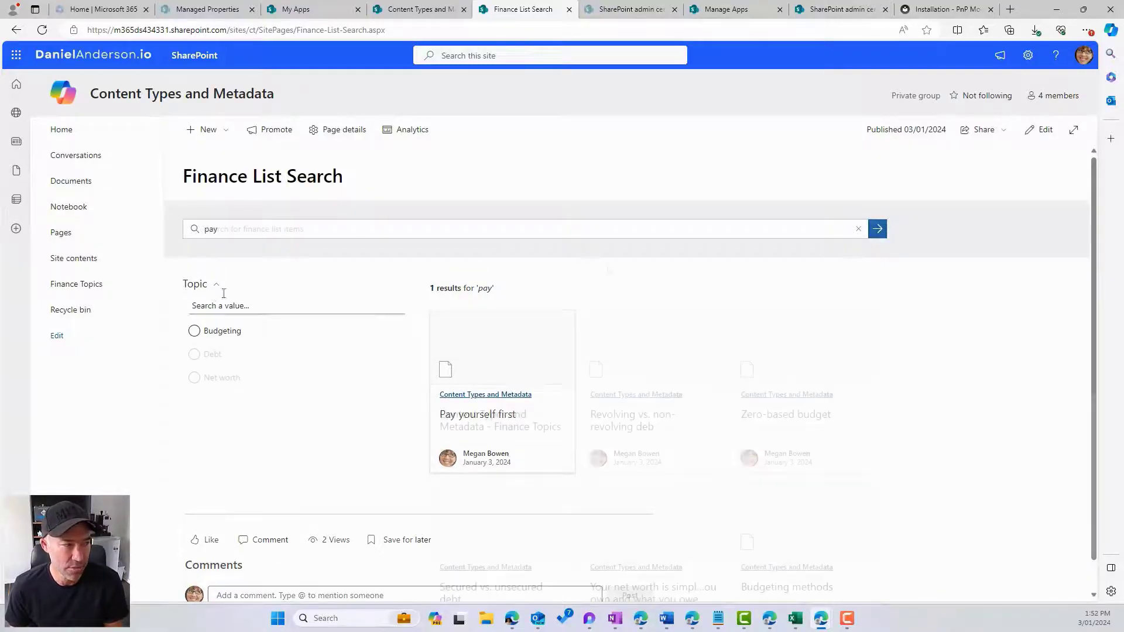
click(199, 334)
- Edit the page's Topic filter to allow multiple values with the OR operator between them, save the filter settings, and republish the page
click(1040, 129)
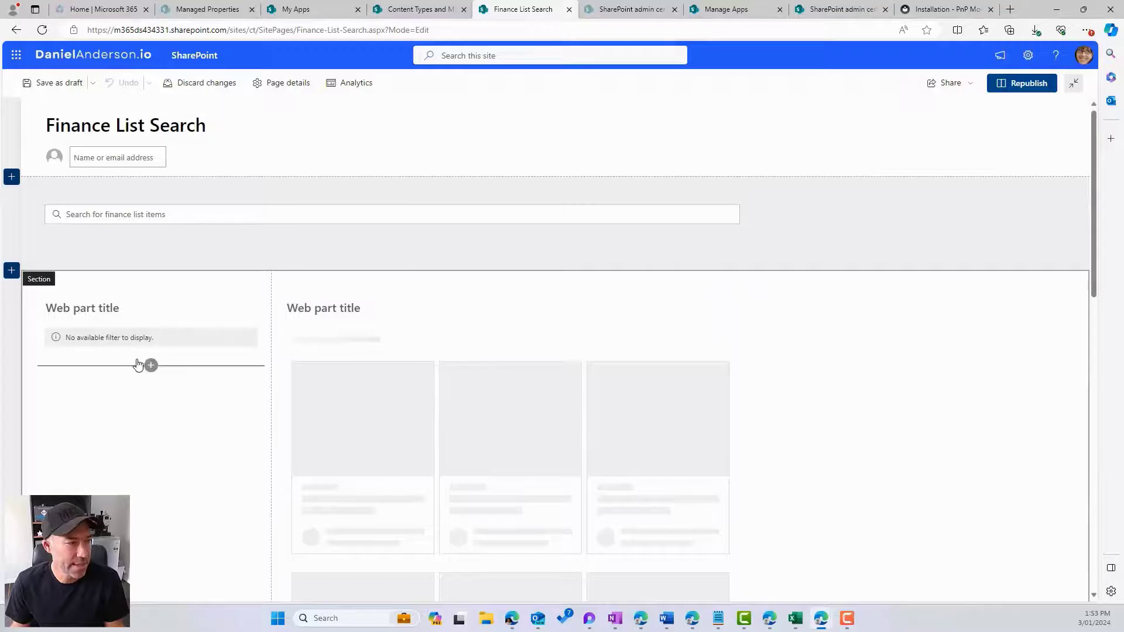
click(87, 315)
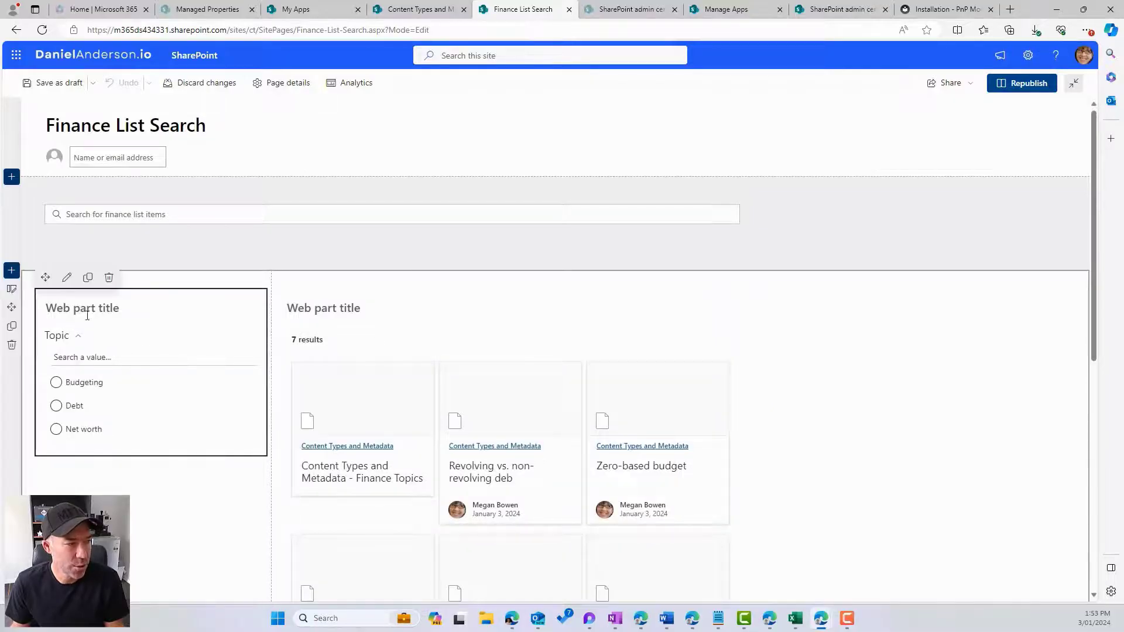
click(67, 278)
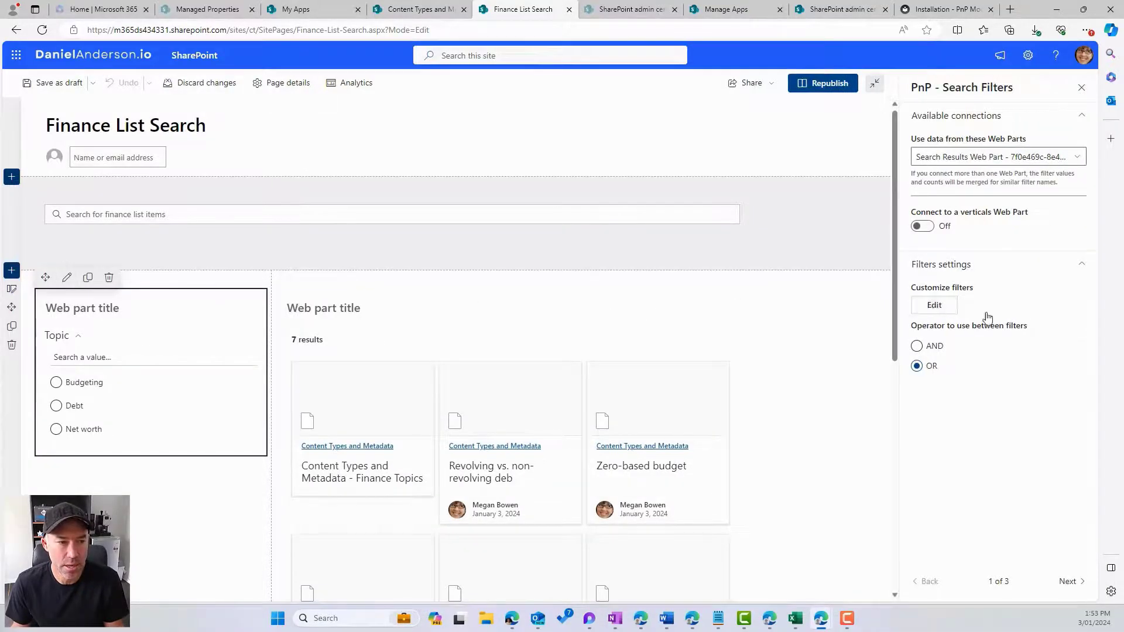
click(935, 305)
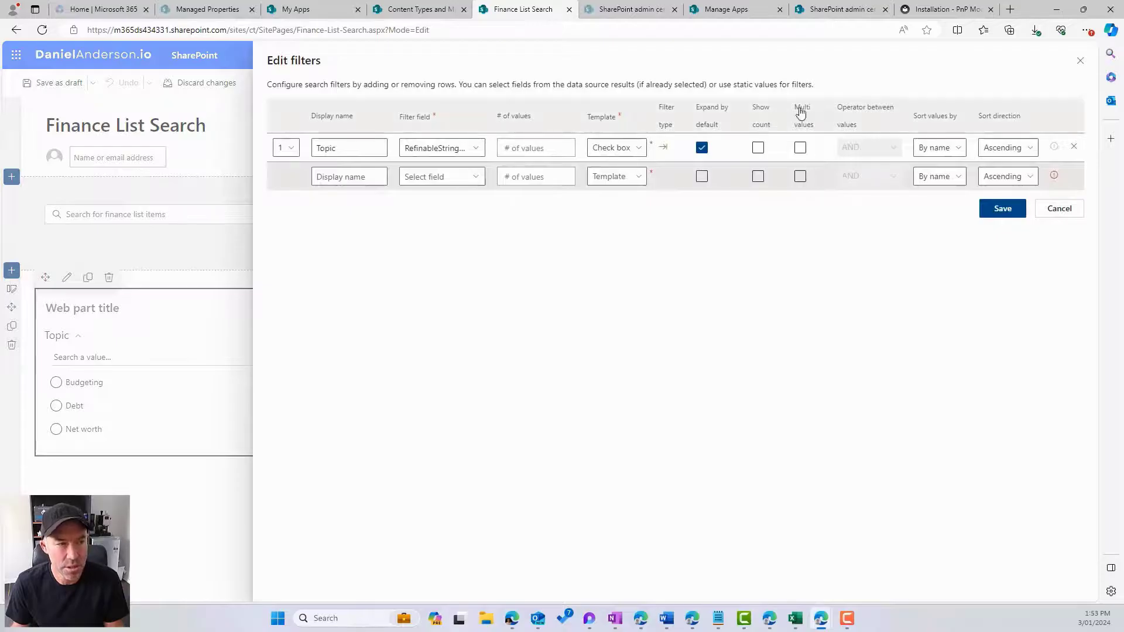
click(801, 150)
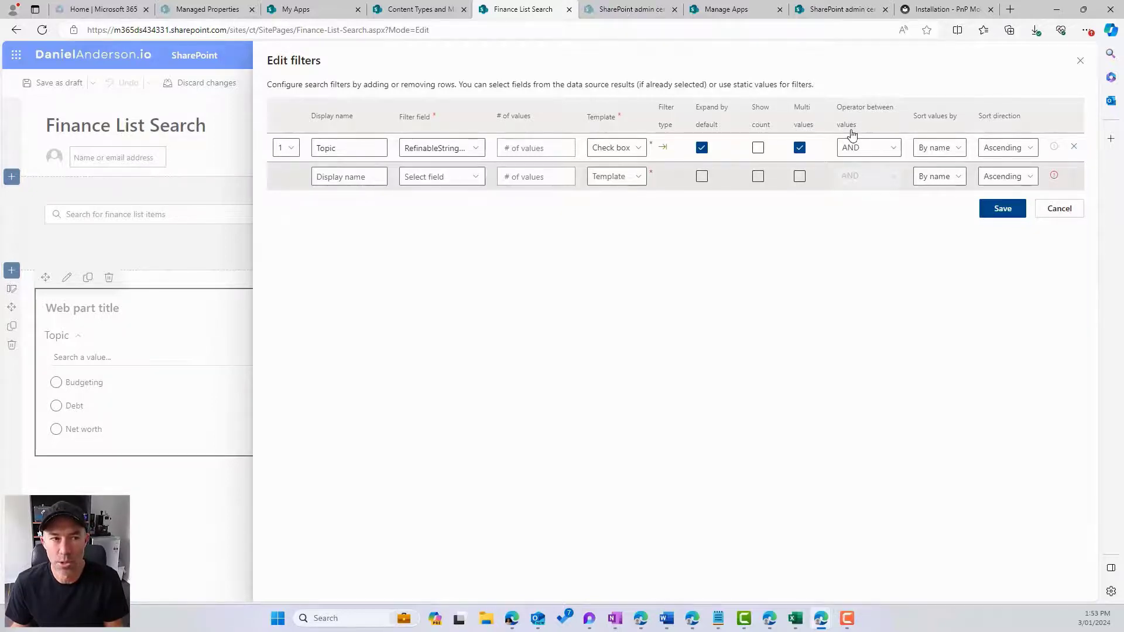
click(853, 148)
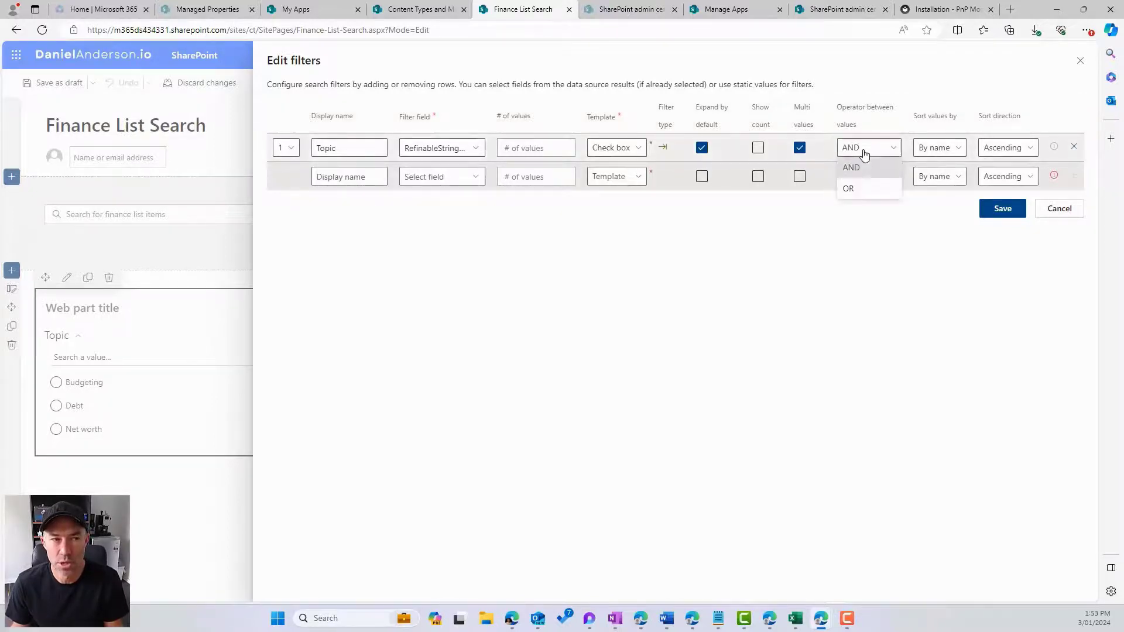
click(850, 188)
click(989, 214)
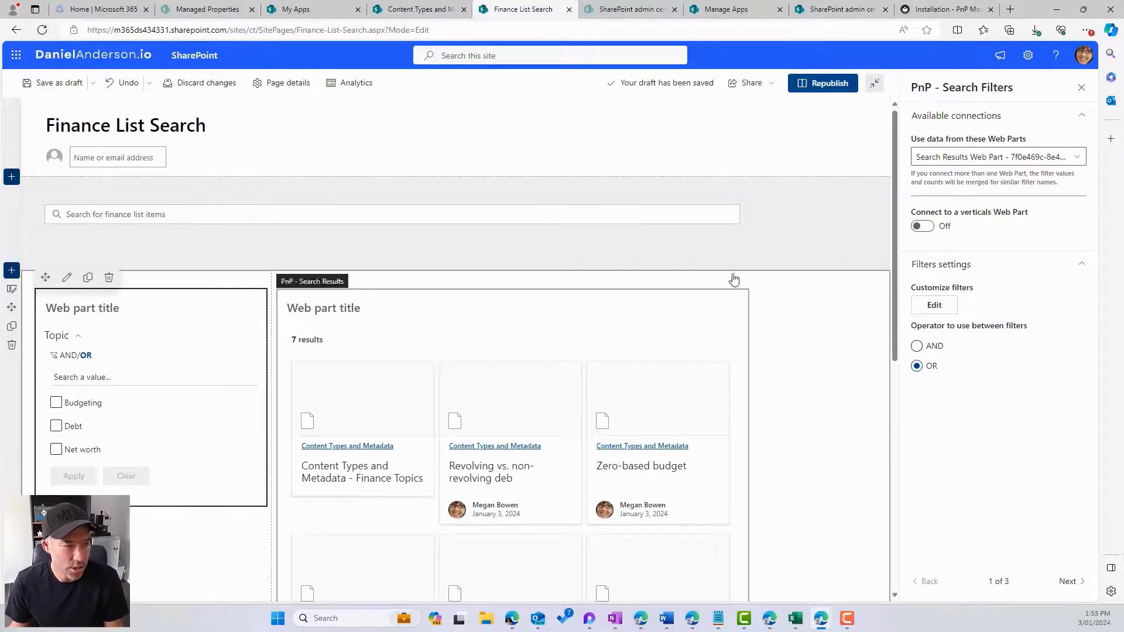
click(831, 89)
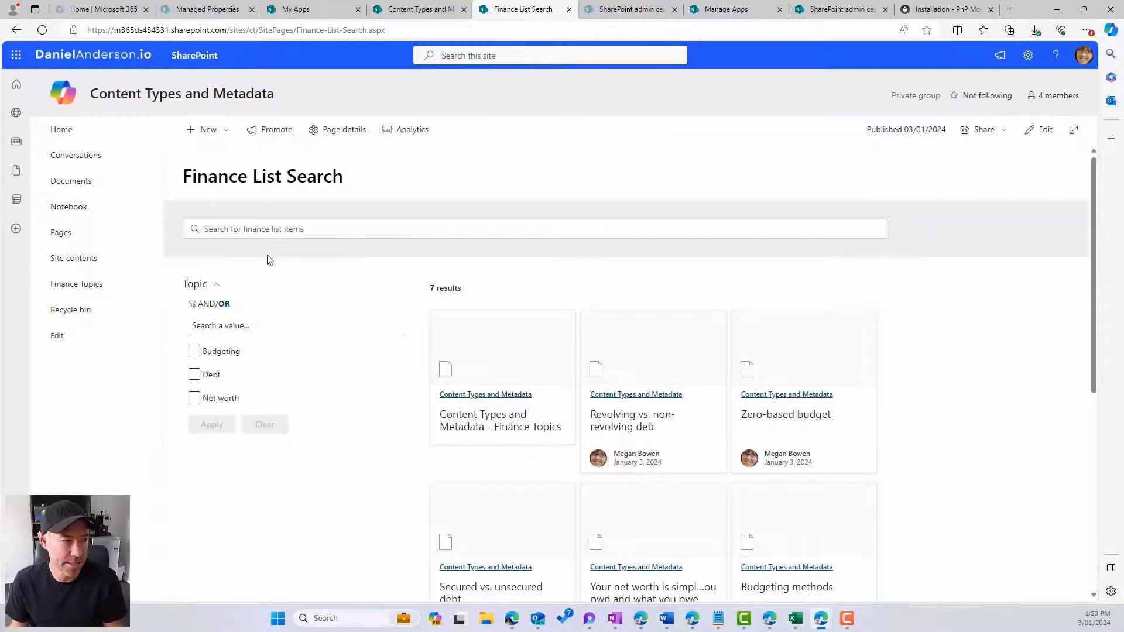
- Test the multi-value Topic filter by applying Budgeting and Debt together, review the results, and clear the filter
click(197, 358)
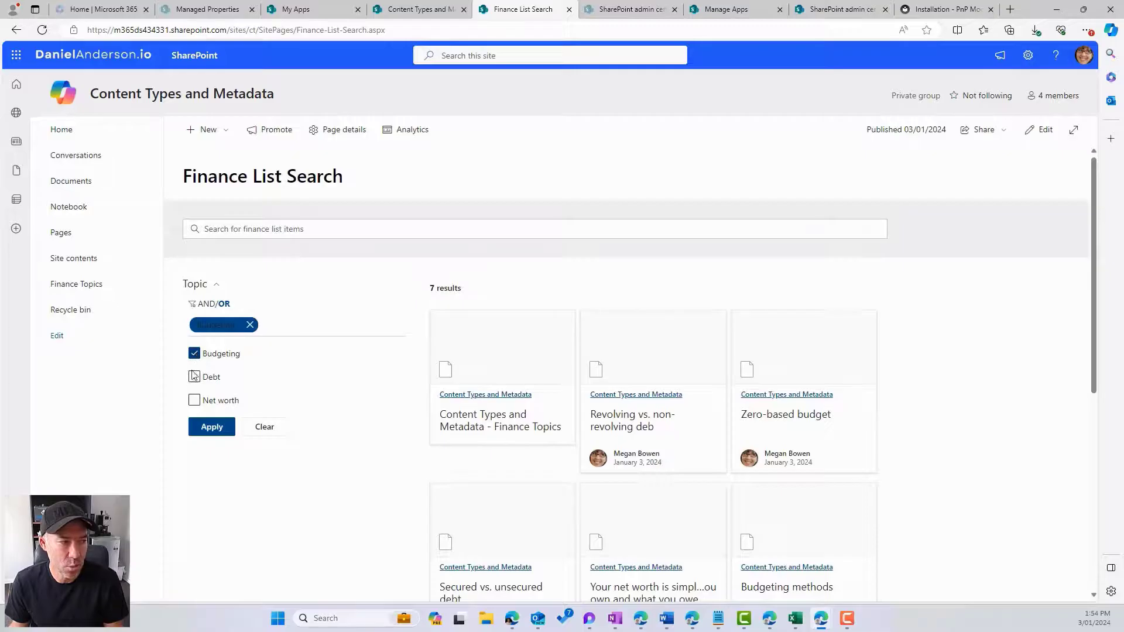
click(193, 379)
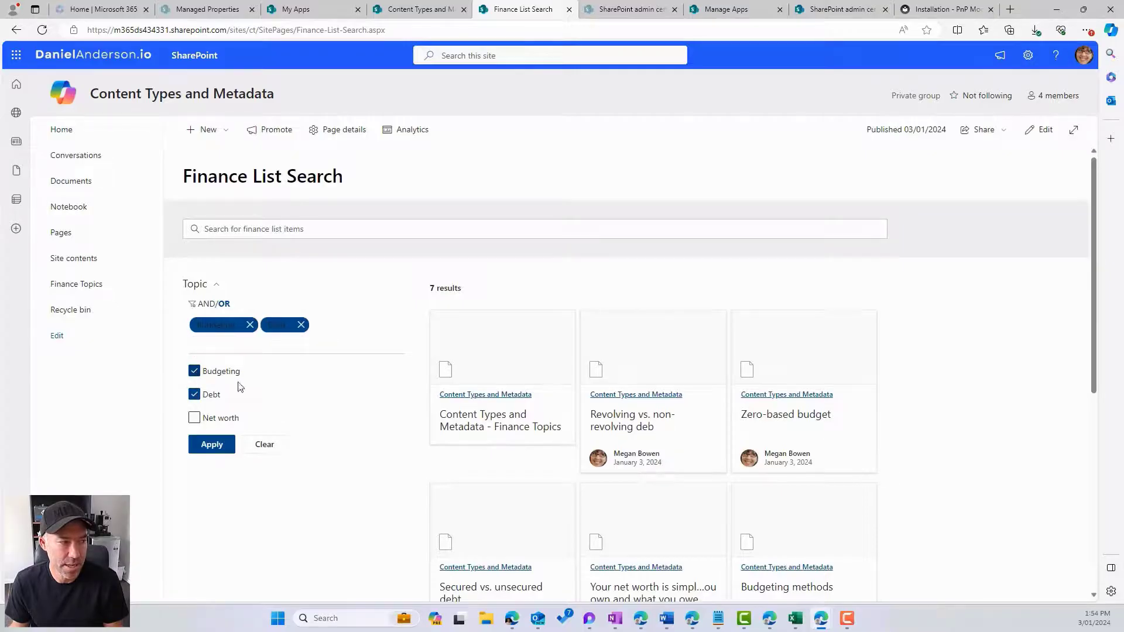
click(214, 447)
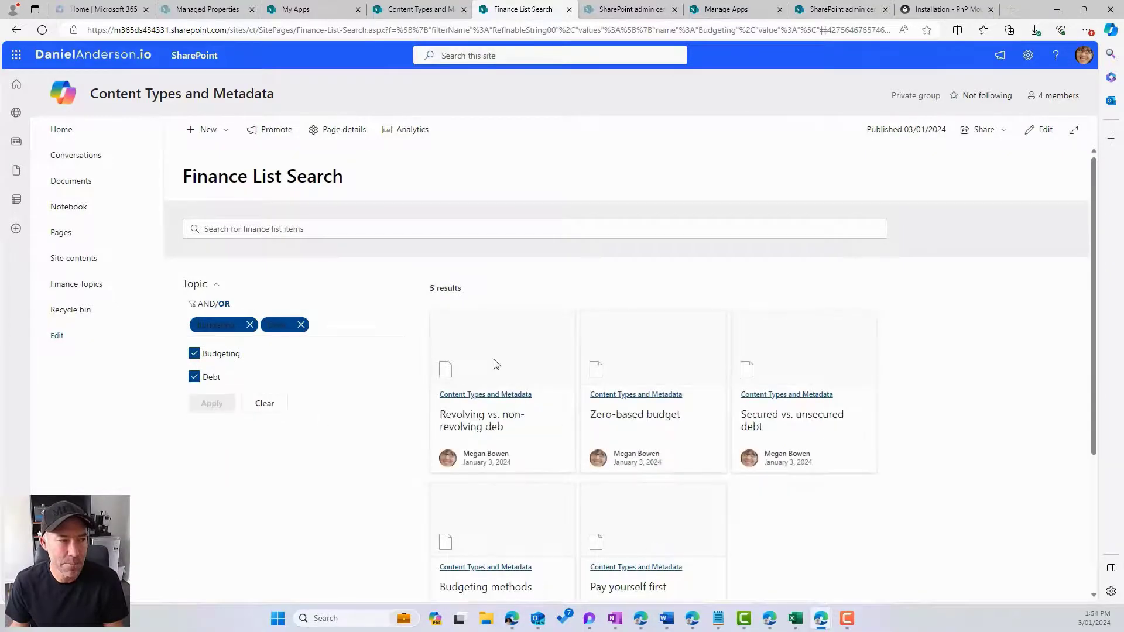
scroll(544, 389, down, 3)
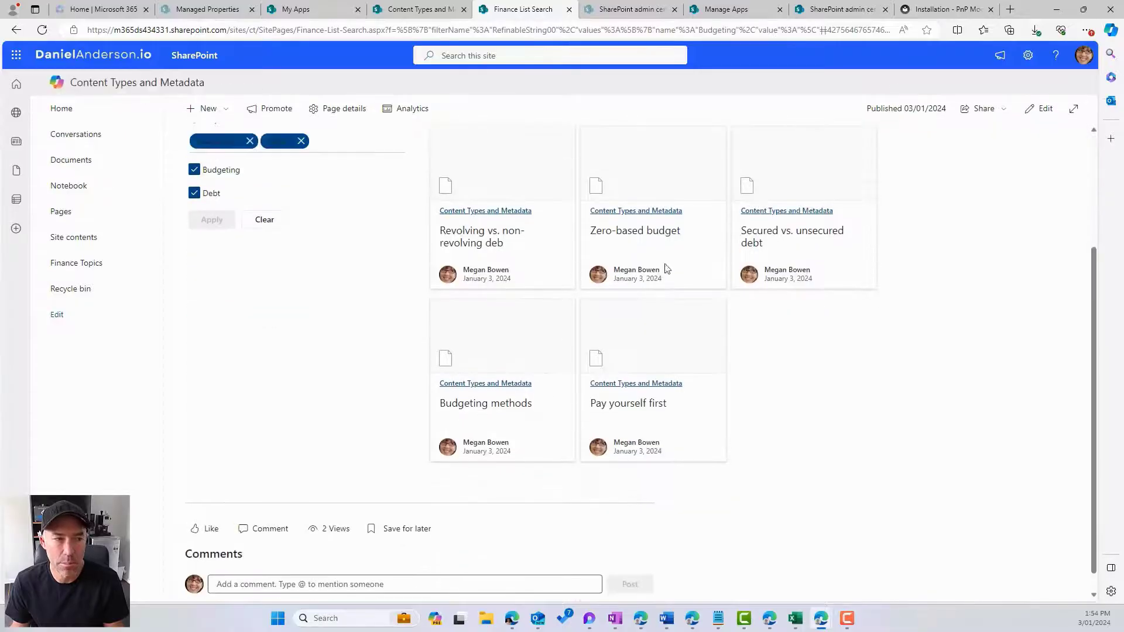
scroll(667, 269, up, 3)
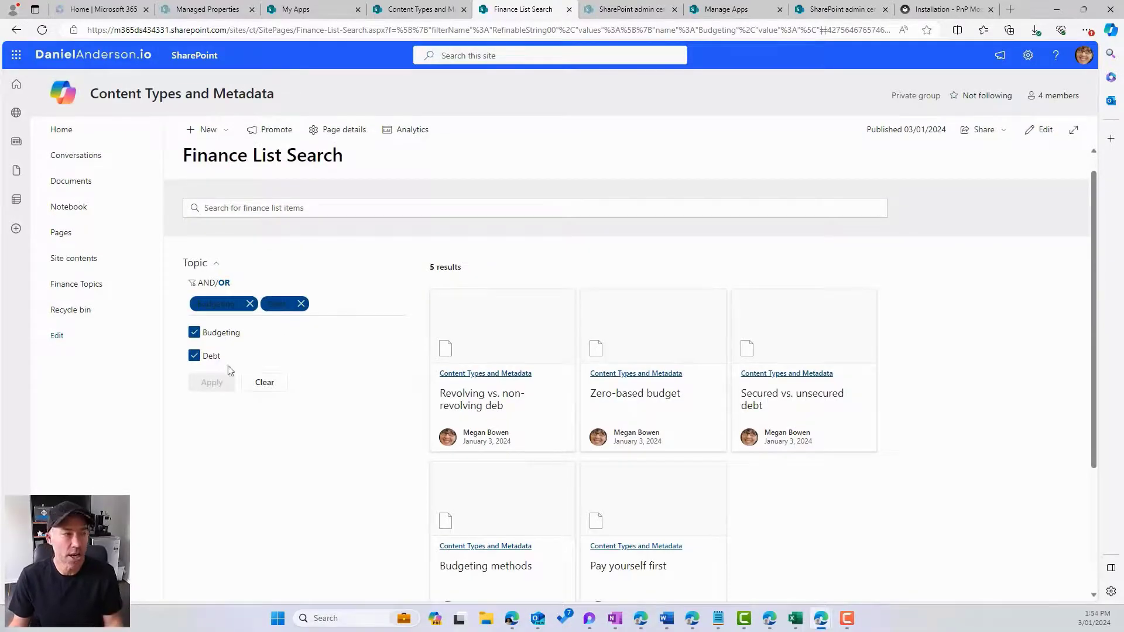
click(195, 357)
click(262, 384)
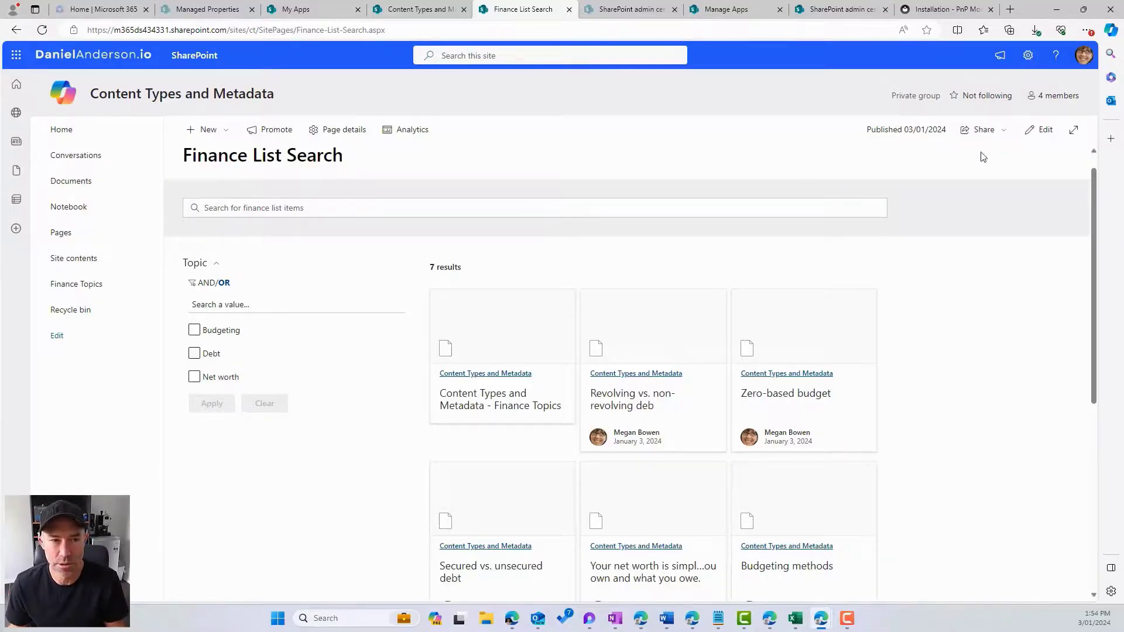
- Open the Finance List Search page for editing
click(1042, 130)
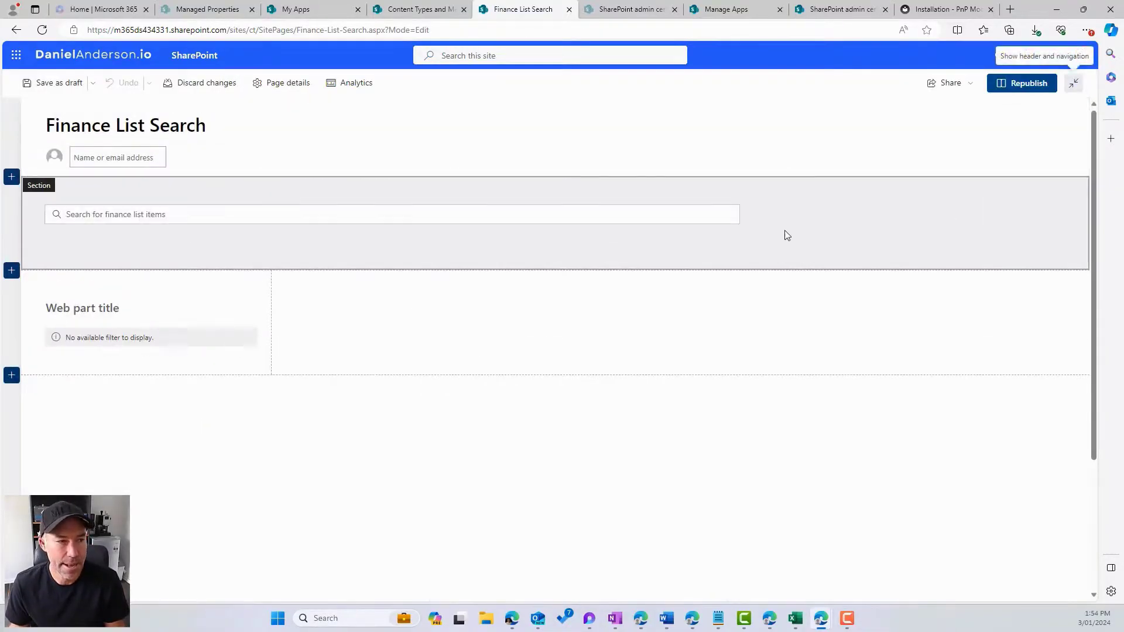